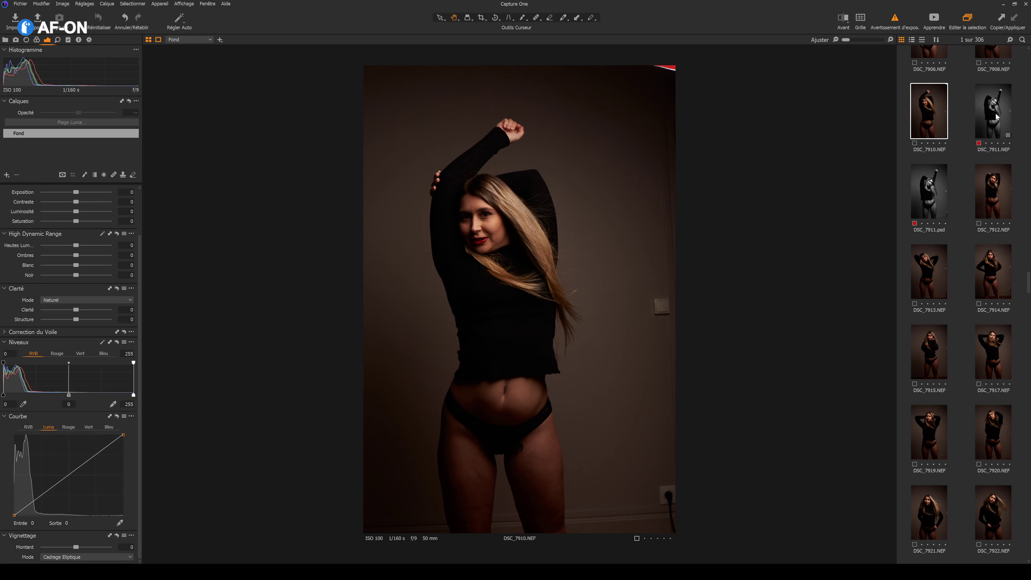
Open DSC_7911.NEF and examine its black-and-white filter, white balance and colour settings.
{"action": "left_click", "coordinate": [992, 118]}
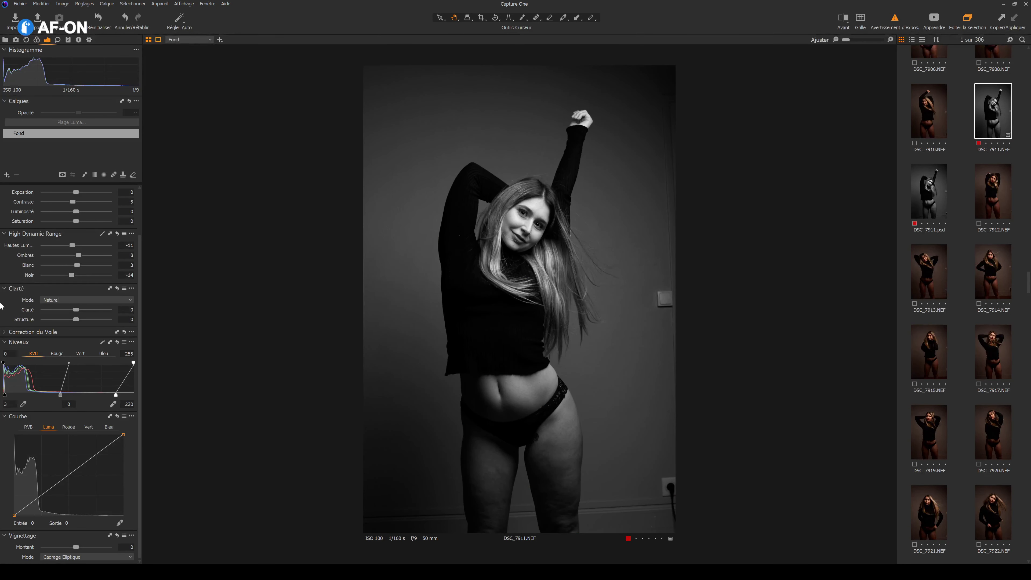
{"action": "left_click", "coordinate": [37, 40]}
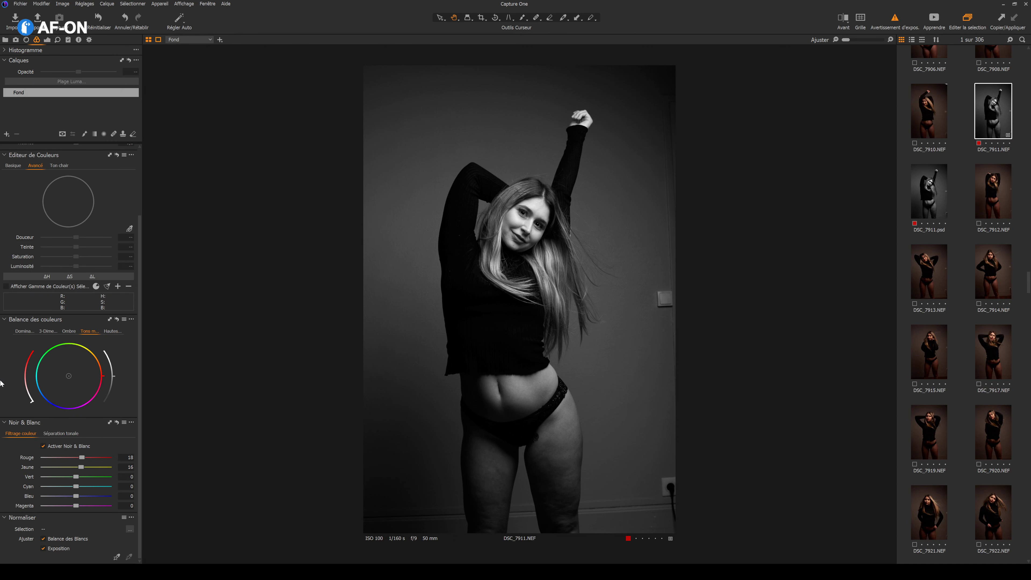
{"action": "scroll", "coordinate": [2, 382], "scroll_direction": "up", "scroll_amount": 3}
{"action": "scroll", "coordinate": [2, 381], "scroll_direction": "down", "scroll_amount": 3}
{"action": "scroll", "coordinate": [3, 455], "scroll_direction": "up", "scroll_amount": 4}
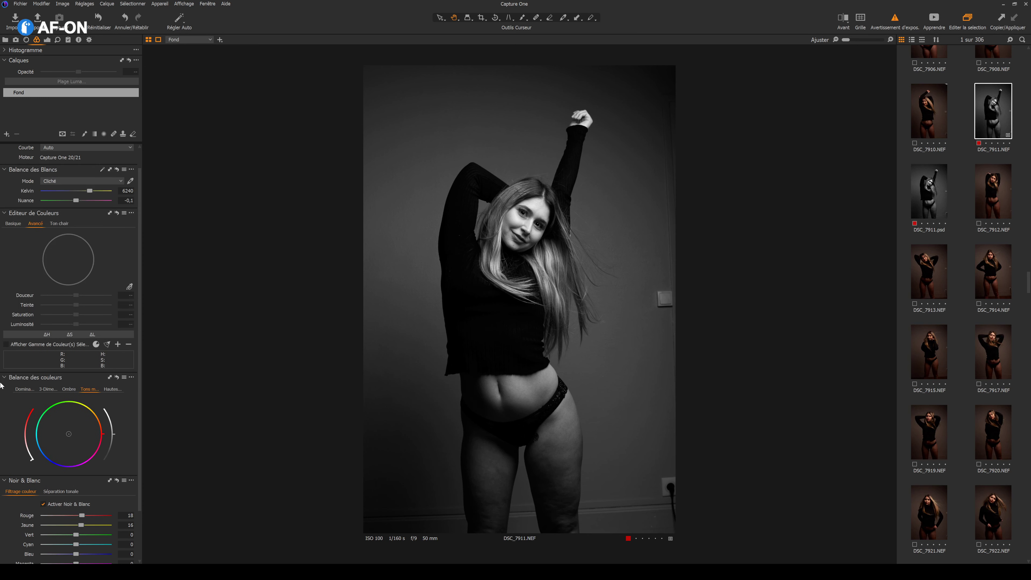
Adjust the white point of the photo's RGB levels in the exposure settings.
{"action": "left_click", "coordinate": [48, 41]}
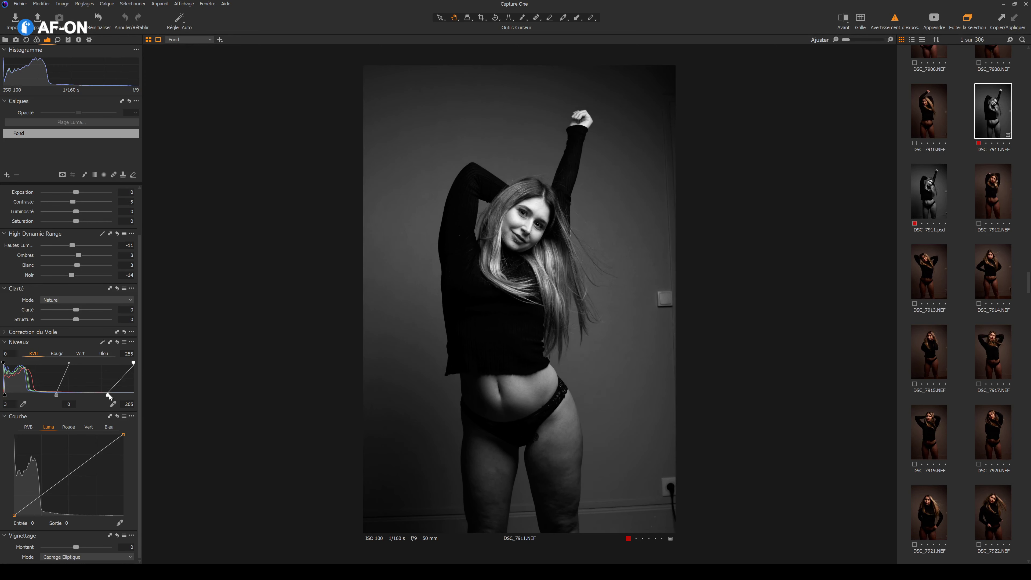
{"action": "left_click_drag", "start_coordinate": [120, 397], "coordinate": [120, 395]}
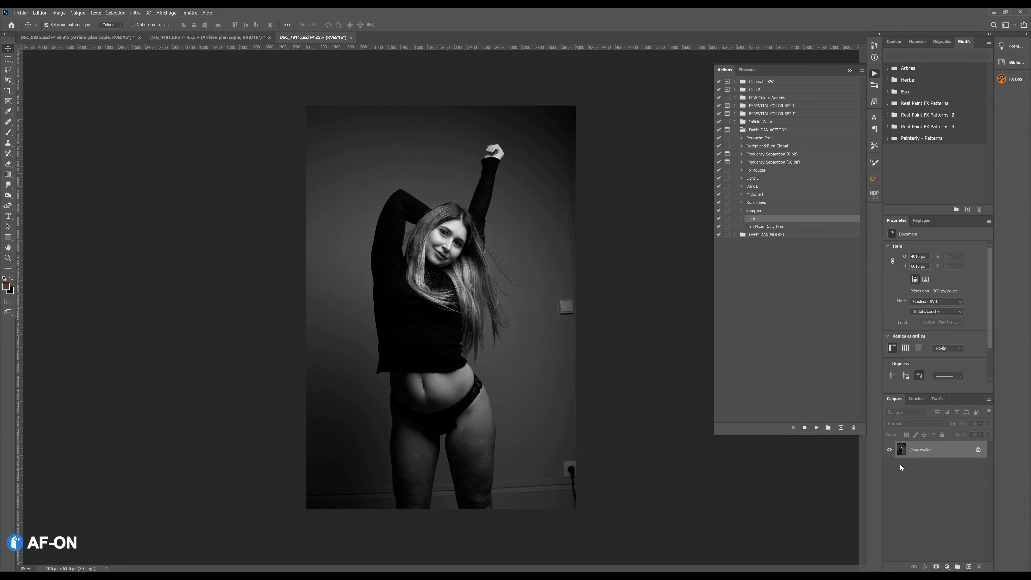
In Photoshop, duplicate the background layer of DSC_7911.psd and set the Crop tool's ratio to 4:5 (8:10).
{"action": "left_click_drag", "start_coordinate": [944, 455], "coordinate": [969, 566]}
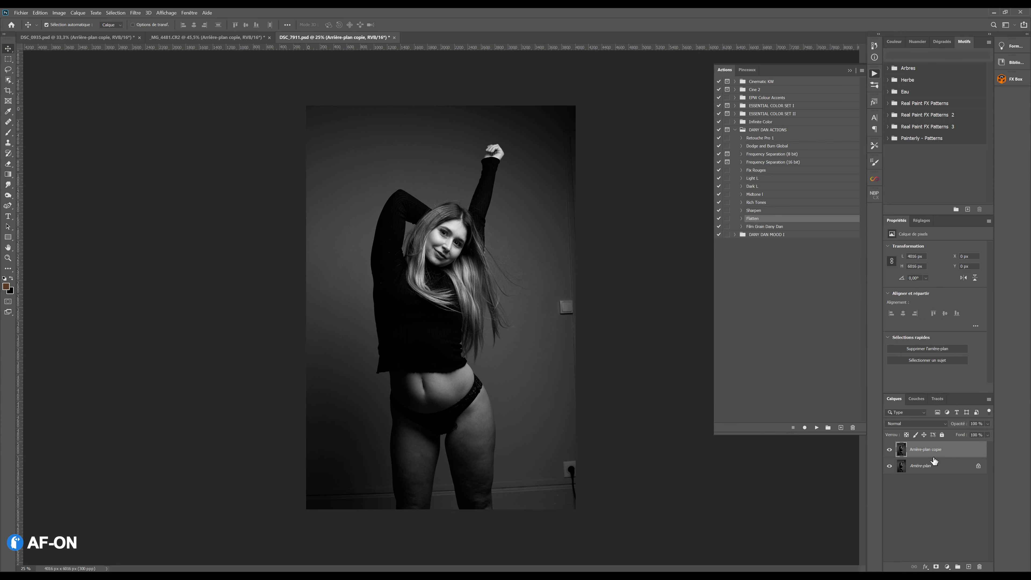
{"action": "left_click", "coordinate": [7, 90]}
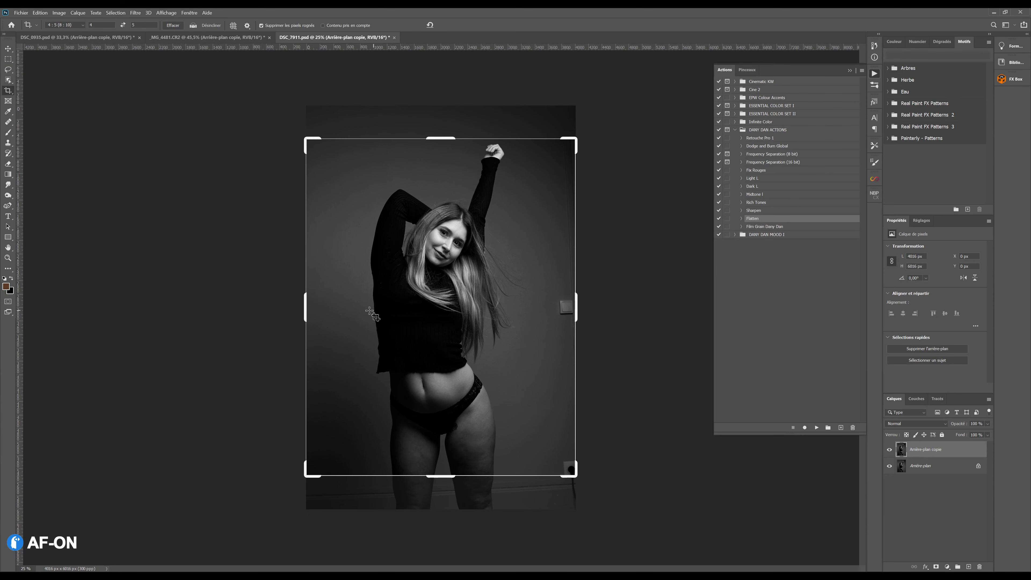
{"action": "left_click", "coordinate": [67, 26]}
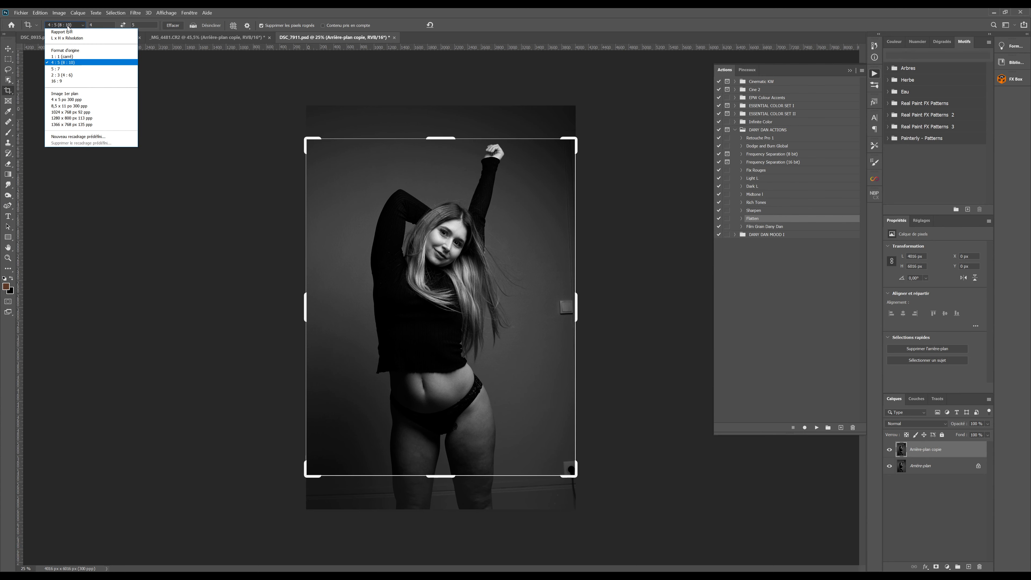
{"action": "left_click", "coordinate": [69, 62]}
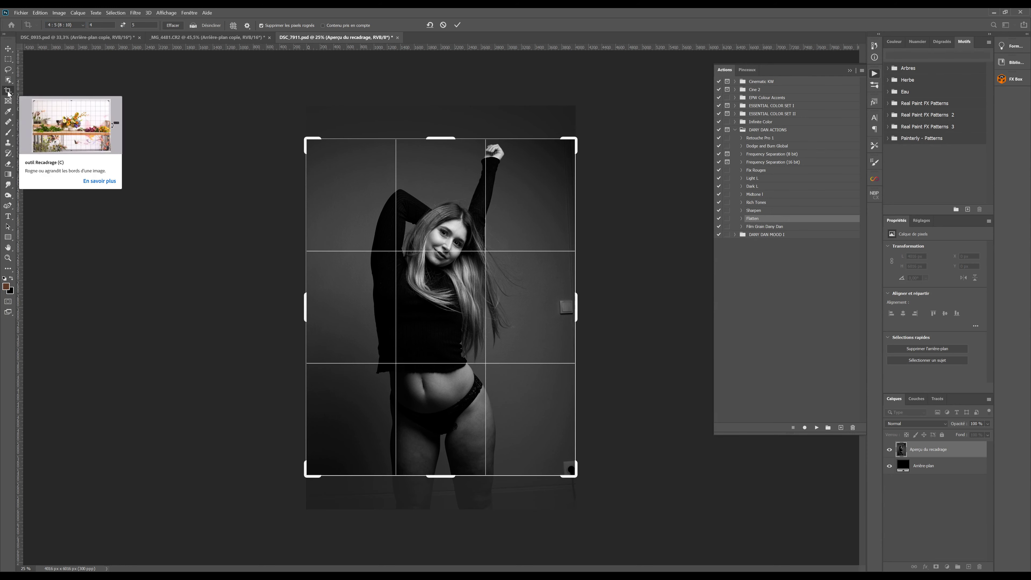
{"action": "left_click", "coordinate": [64, 27]}
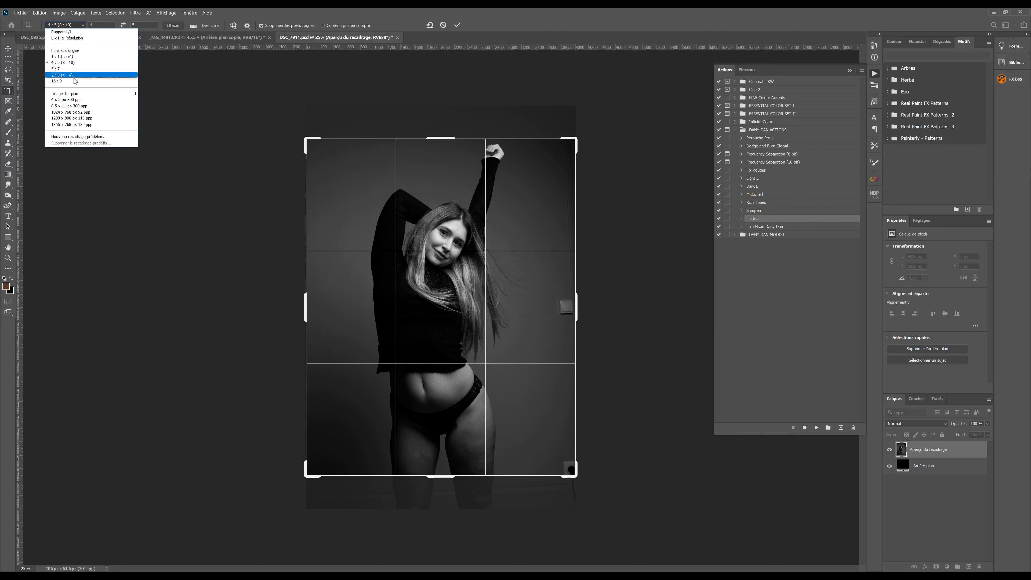
{"action": "left_click", "coordinate": [69, 63]}
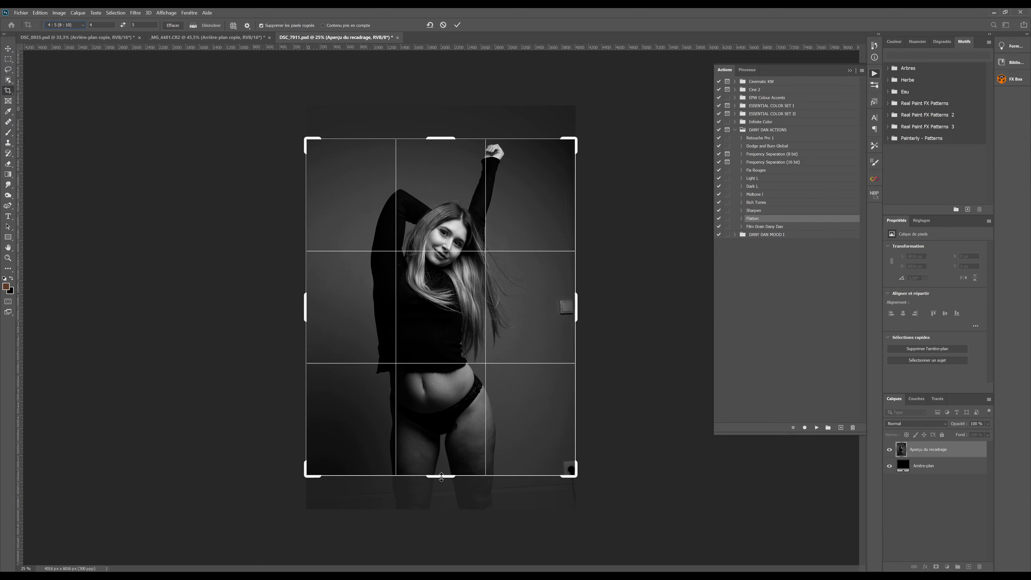
Tighten the 4:5 crop around the woman, from just above the raised hand to the upper thighs, and apply it.
{"action": "left_click_drag", "start_coordinate": [442, 476], "coordinate": [441, 461]}
{"action": "key", "text": "ctrl+r"}
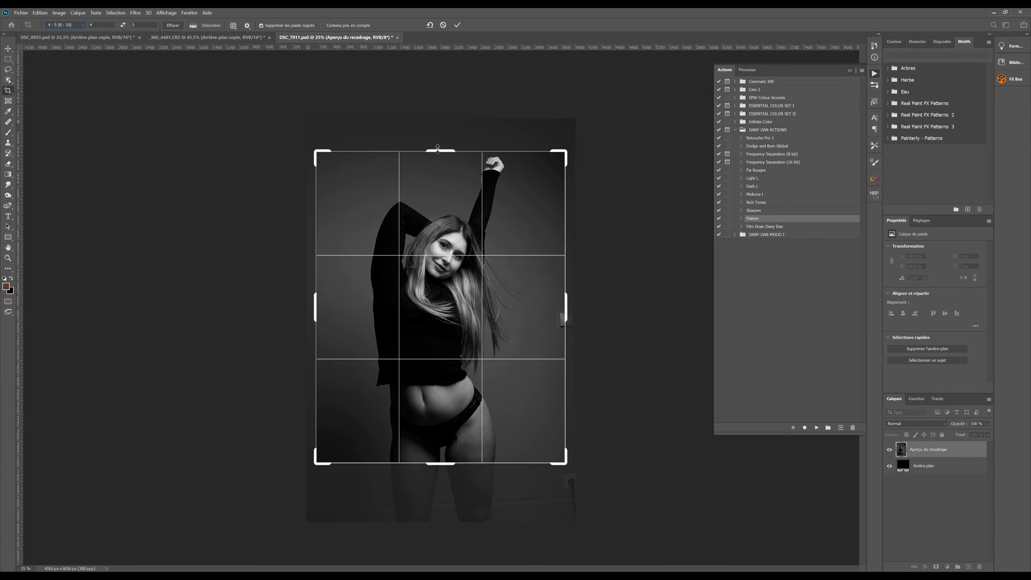
{"action": "key", "text": "ctrl+r"}
{"action": "left_click_drag", "start_coordinate": [438, 151], "coordinate": [431, 141]}
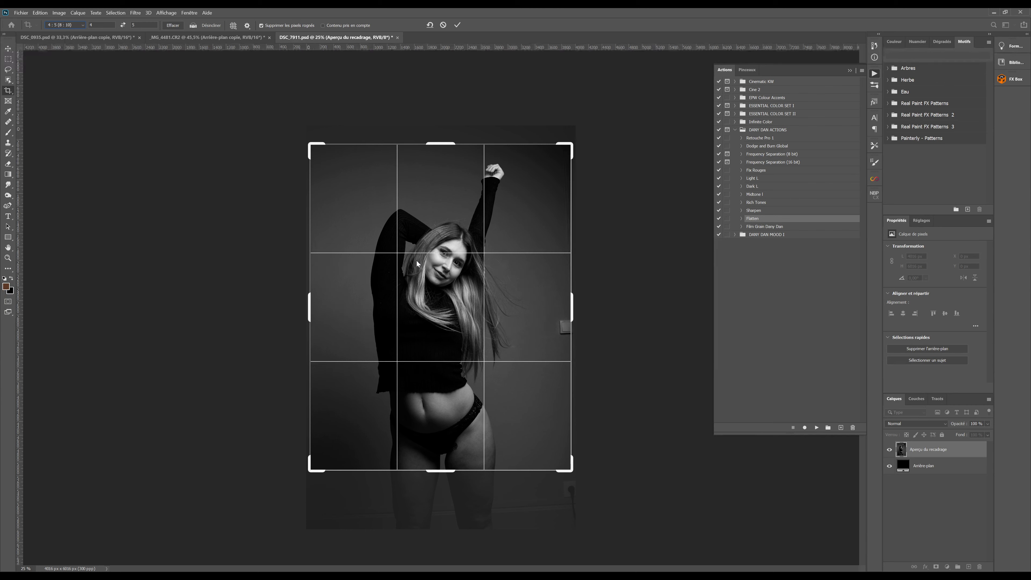
{"action": "key", "text": "alt+space"}
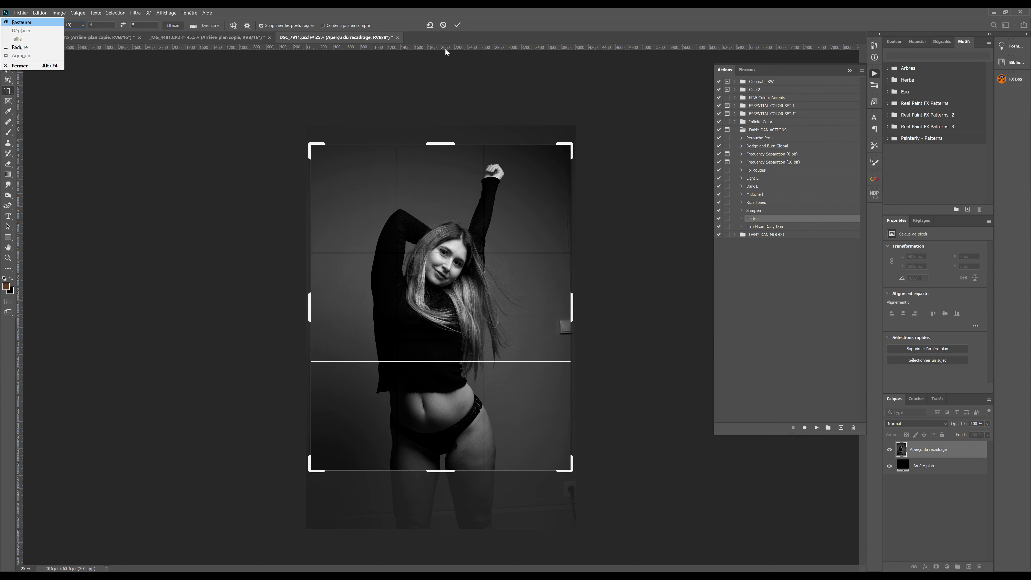
{"action": "key", "text": "Escape"}
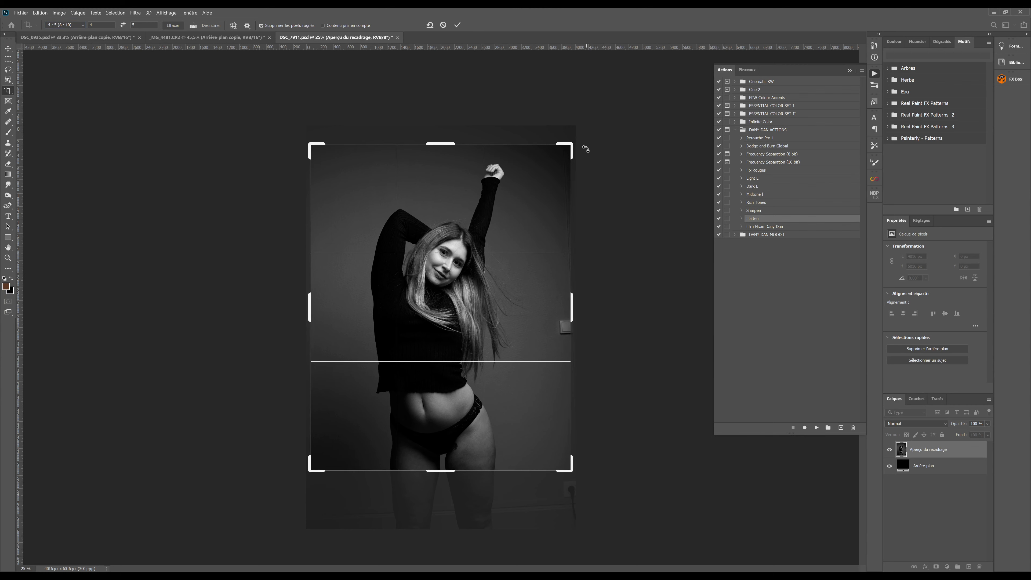
{"action": "left_click", "coordinate": [456, 25]}
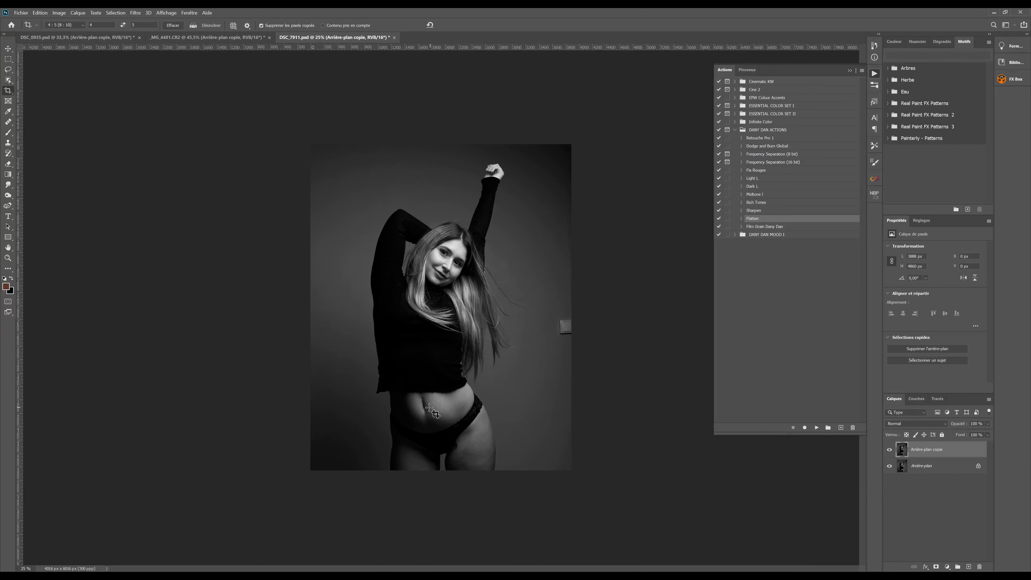
Select the full-height background strip along the photo's right edge and stretch it outward to about 202% width, pushing the wall switch out of frame.
{"action": "key", "text": "ctrl+0"}
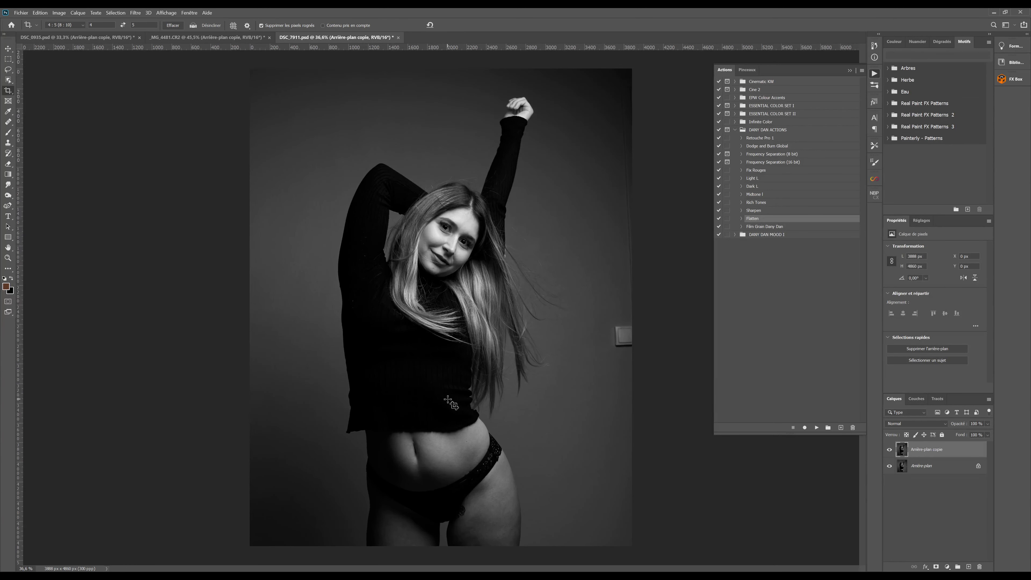
{"action": "key", "text": "ctrl+minus"}
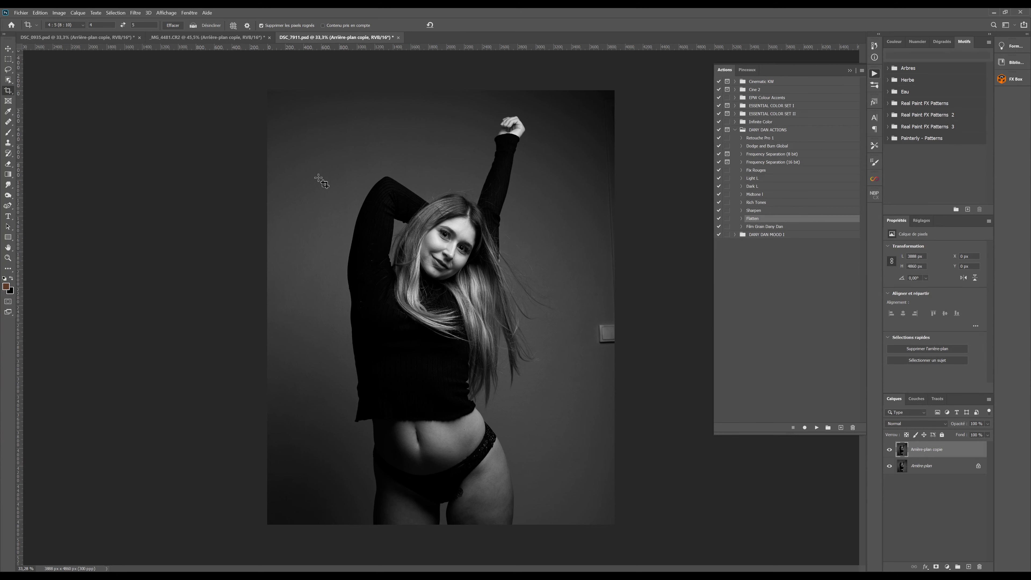
{"action": "left_click_drag", "start_coordinate": [7, 48], "coordinate": [51, 51]}
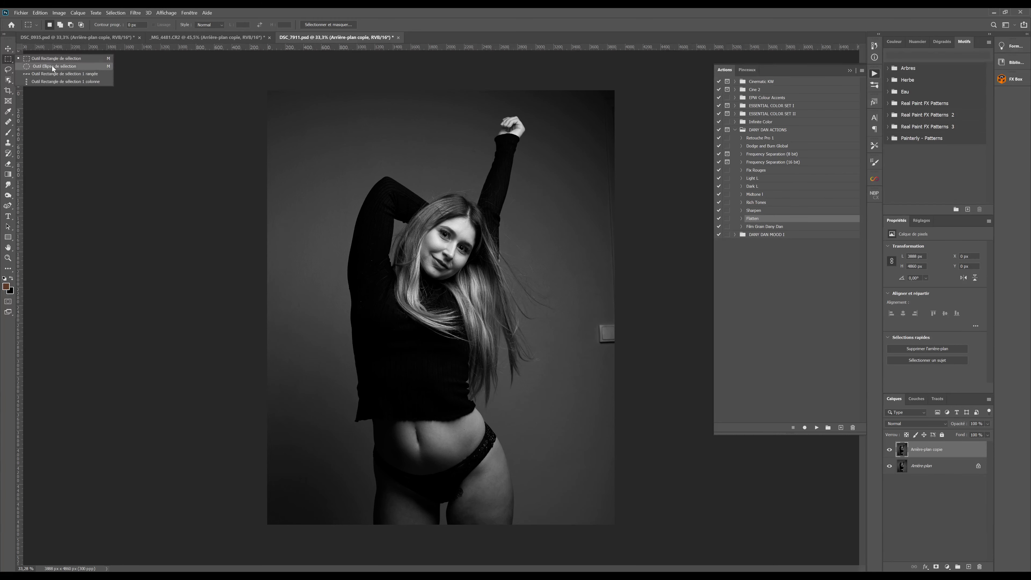
{"action": "left_click", "coordinate": [56, 58]}
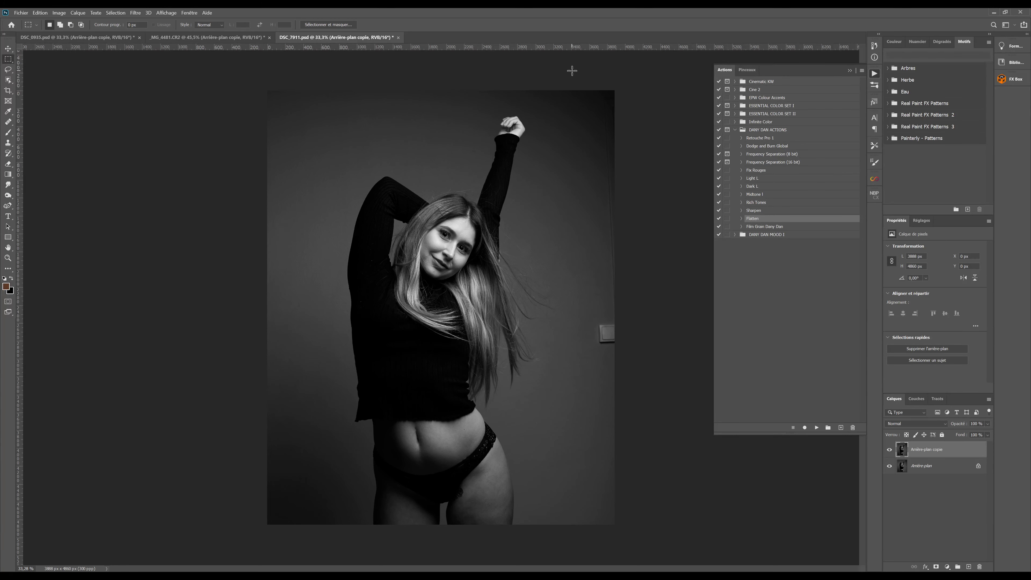
{"action": "left_click_drag", "start_coordinate": [571, 68], "coordinate": [729, 527]}
{"action": "right_click", "coordinate": [596, 415]}
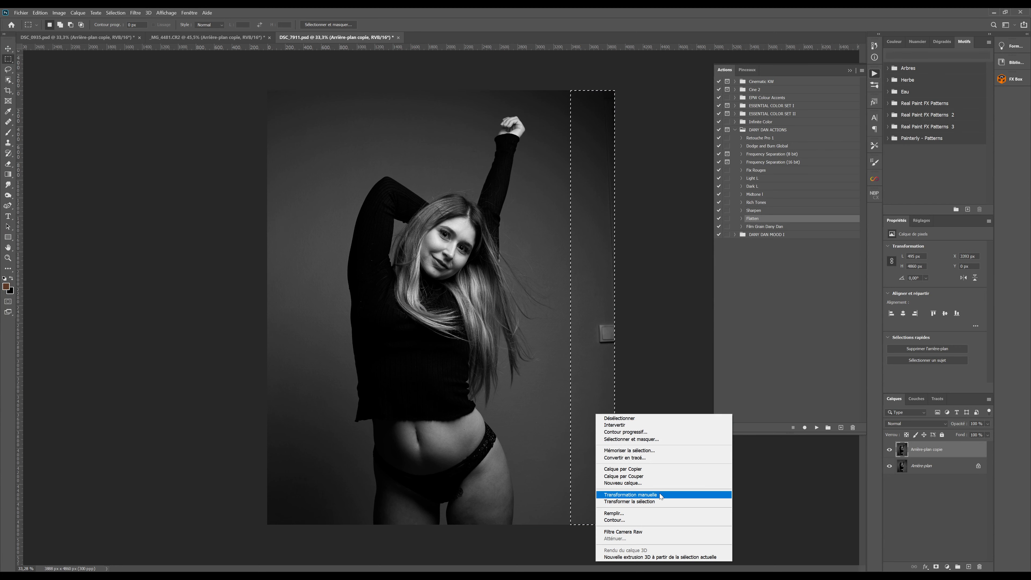
{"action": "left_click", "coordinate": [649, 495]}
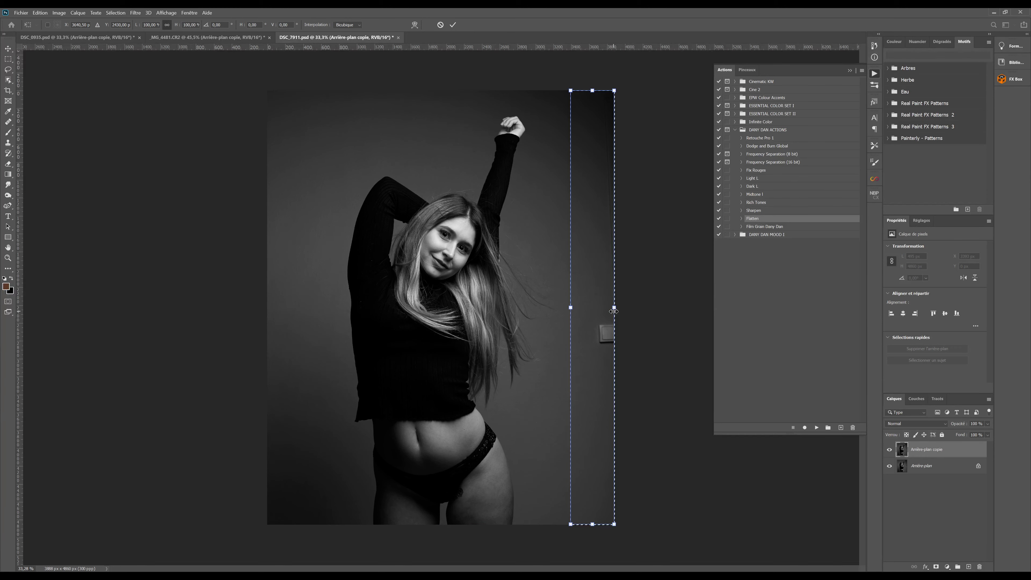
{"action": "left_click_drag", "start_coordinate": [613, 307], "coordinate": [659, 302]}
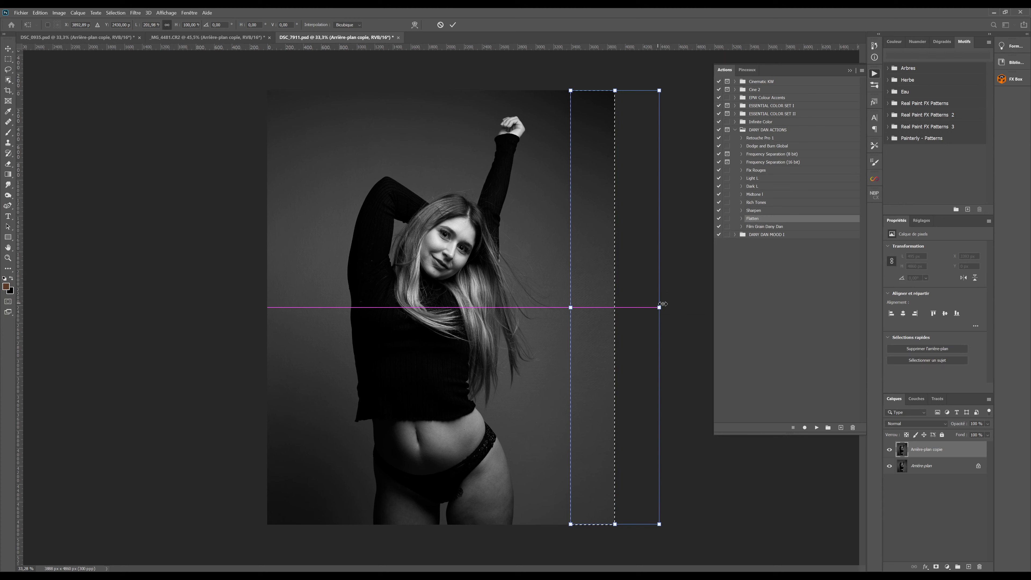
{"action": "key", "text": "m"}
{"action": "left_click", "coordinate": [662, 368]}
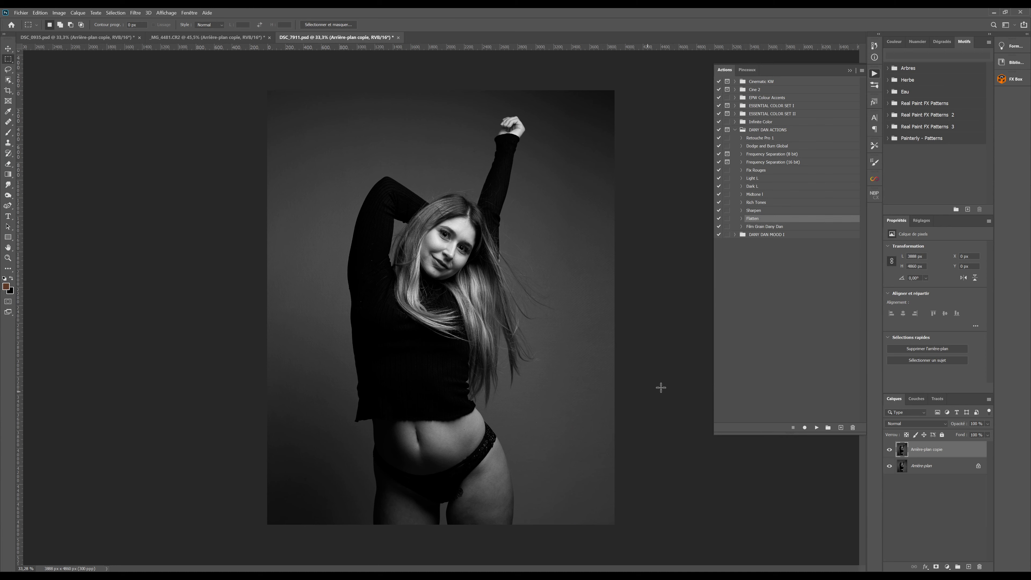
Add a new empty layer above the background copy and choose the Healing Brush for retouching.
{"action": "left_click", "coordinate": [7, 49]}
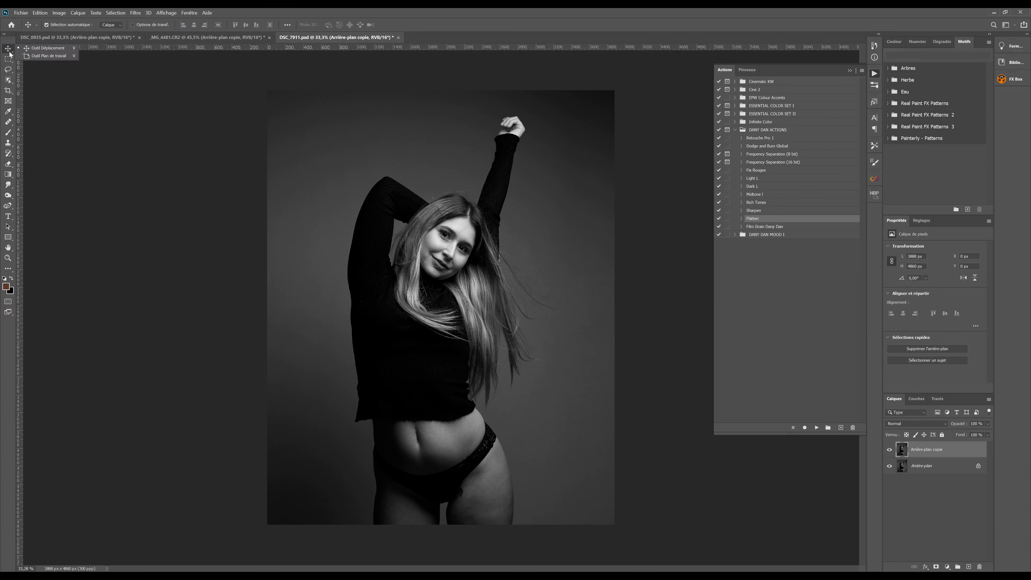
{"action": "left_click", "coordinate": [28, 49]}
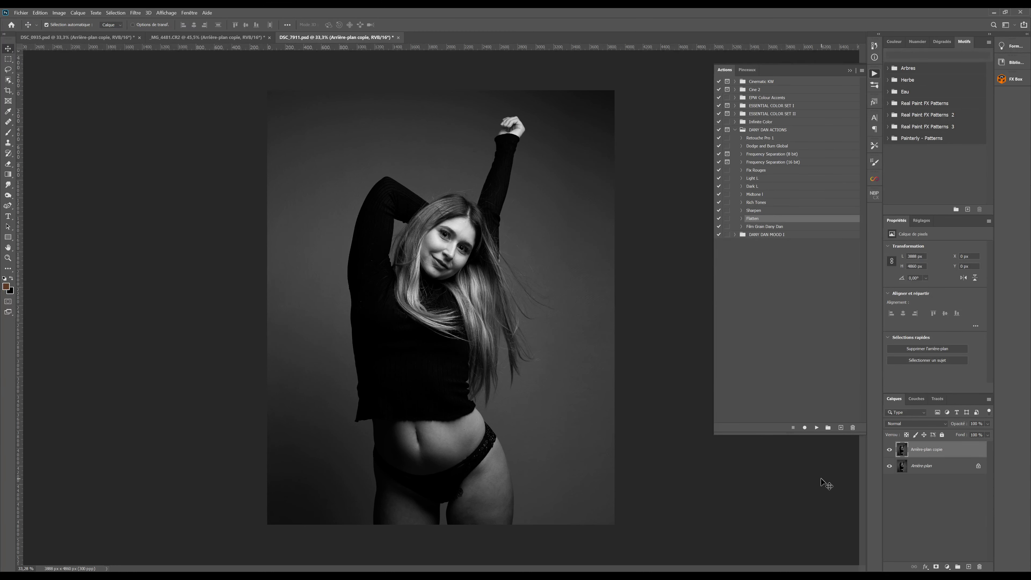
{"action": "left_click", "coordinate": [972, 567]}
{"action": "left_click", "coordinate": [8, 121]}
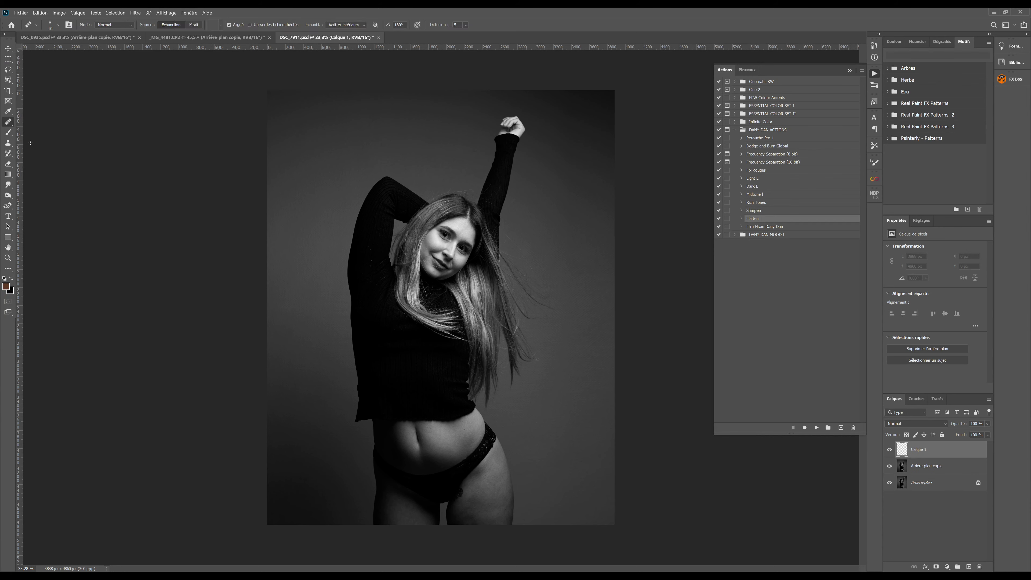
{"action": "right_click", "coordinate": [8, 122]}
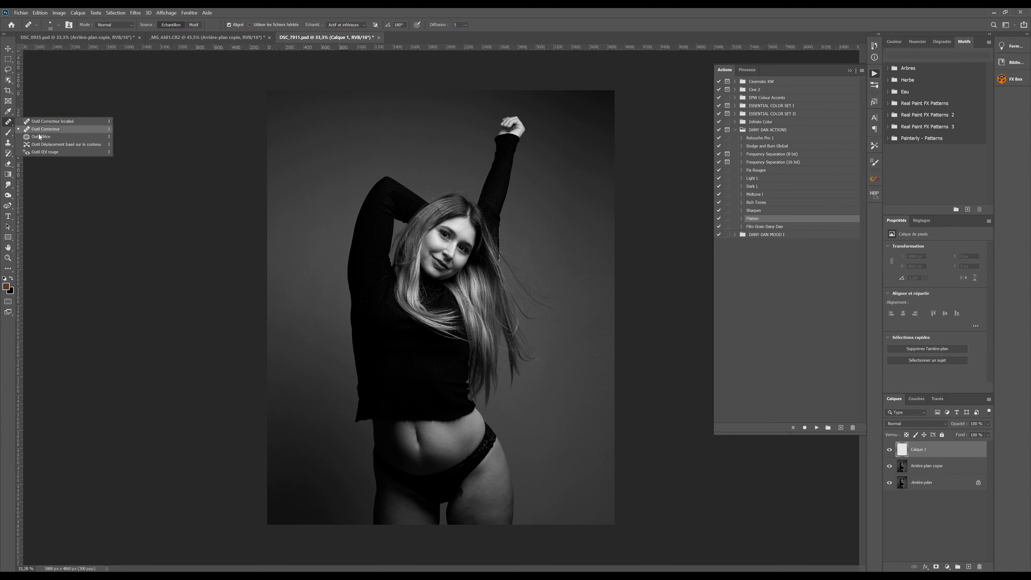
{"action": "left_click", "coordinate": [66, 130]}
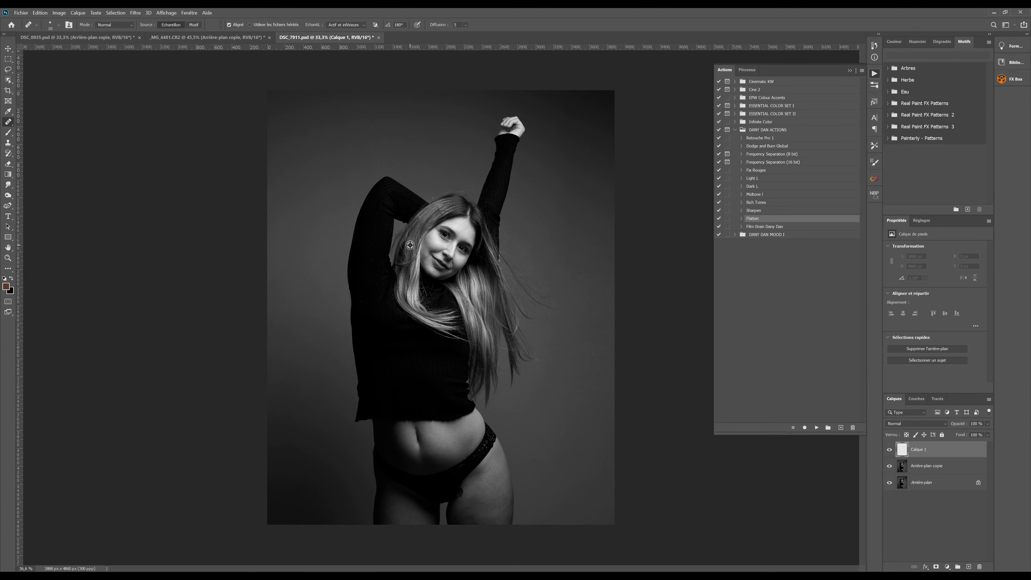
Heal the blemish on the chin and the nearby skin on the new layer, sampling from clean skin beside it.
{"action": "scroll", "coordinate": [388, 258], "scroll_direction": "up", "scroll_amount": 3}
{"action": "scroll", "coordinate": [381, 242], "scroll_direction": "up", "scroll_amount": 1}
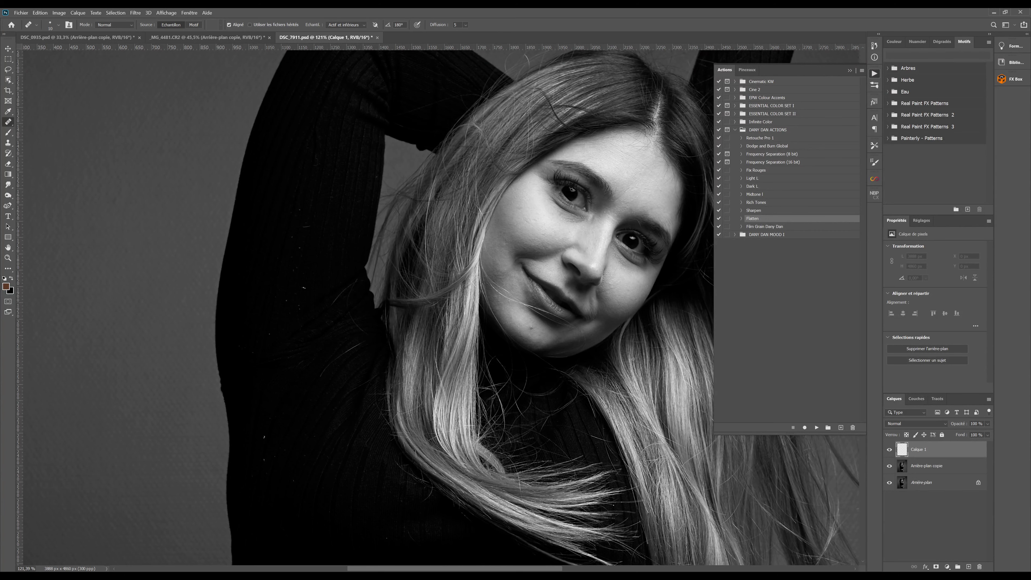
{"action": "scroll", "coordinate": [515, 255], "scroll_direction": "up", "scroll_amount": 2}
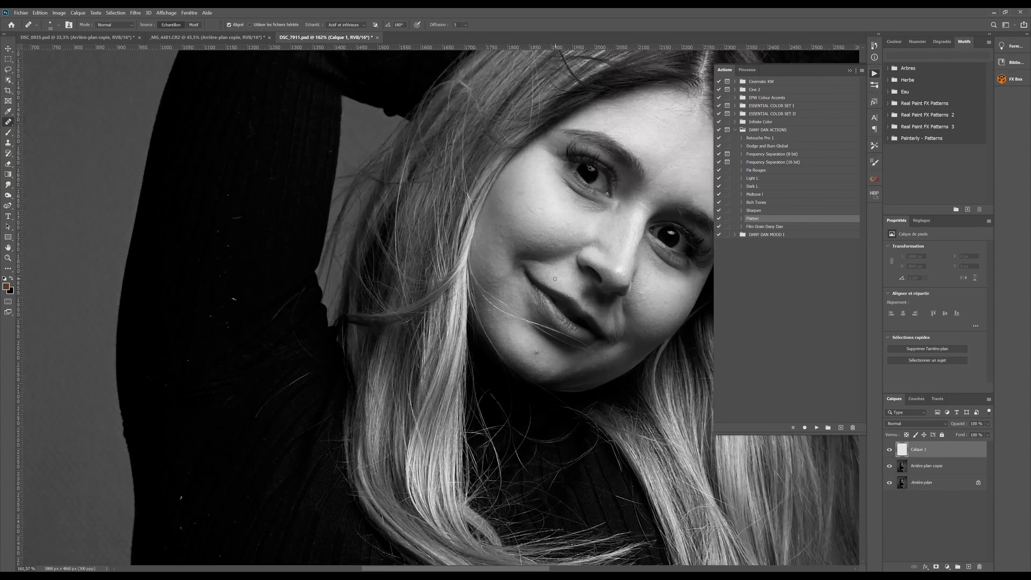
{"action": "key", "text": "alt"}
{"action": "left_click", "coordinate": [526, 348], "text": "alt"}
{"action": "left_click", "coordinate": [536, 355]}
{"action": "mouse_move", "coordinate": [539, 351]}
{"action": "left_mouse_down"}
{"action": "mouse_move", "coordinate": [529, 358]}
{"action": "mouse_move", "coordinate": [536, 350]}
{"action": "left_mouse_up"}
{"action": "left_click", "coordinate": [511, 337]}
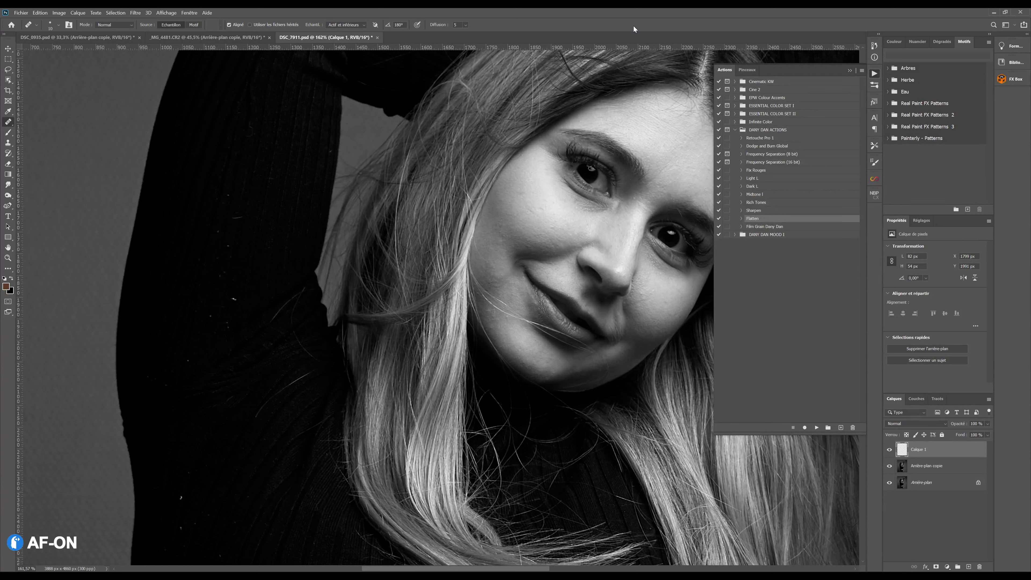
Heal the small spots under the eye and across the cheek nearest the raised elbow, resampling clean skin nearby.
{"action": "left_click", "coordinate": [527, 216], "text": "alt"}
{"action": "mouse_move", "coordinate": [532, 208]}
{"action": "left_mouse_down"}
{"action": "mouse_move", "coordinate": [539, 219]}
{"action": "mouse_move", "coordinate": [546, 207]}
{"action": "left_mouse_up"}
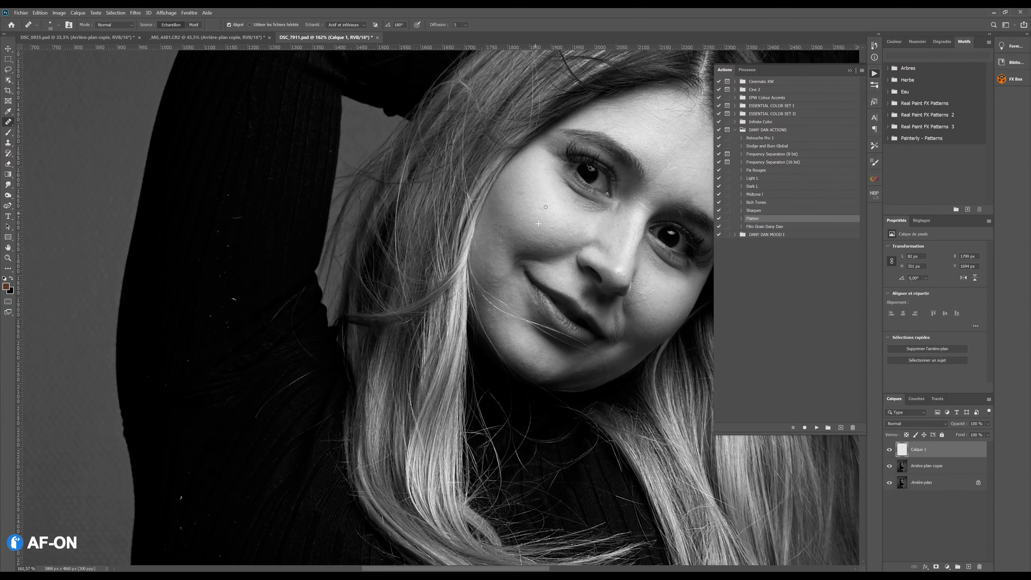
{"action": "left_click", "coordinate": [526, 191]}
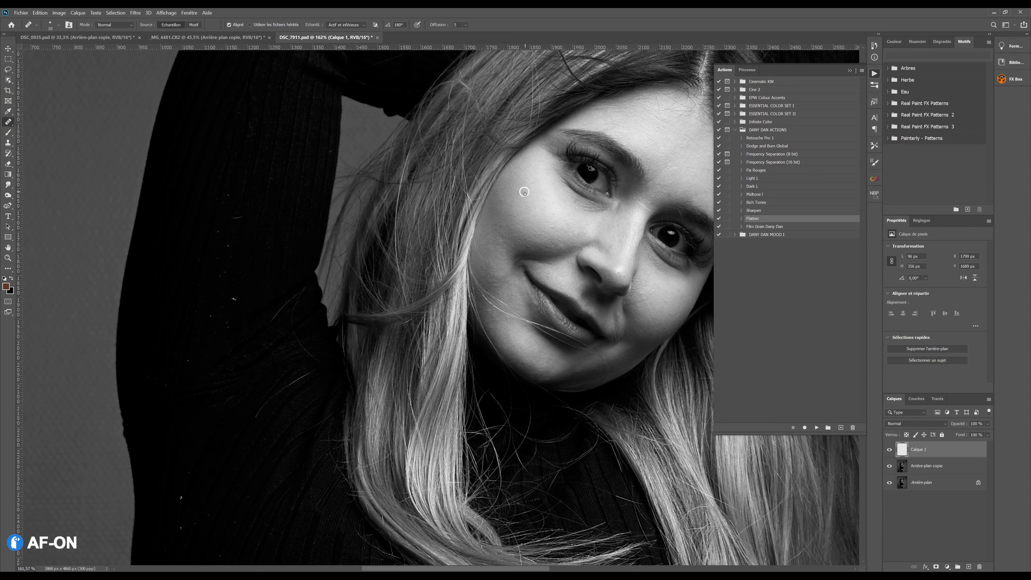
{"action": "left_click", "coordinate": [555, 226]}
{"action": "left_click", "coordinate": [526, 235], "text": "alt"}
{"action": "left_click_drag", "start_coordinate": [526, 250], "coordinate": [524, 251]}
{"action": "left_click", "coordinate": [493, 229]}
{"action": "scroll", "coordinate": [602, 296], "scroll_direction": "right", "scroll_amount": 3}
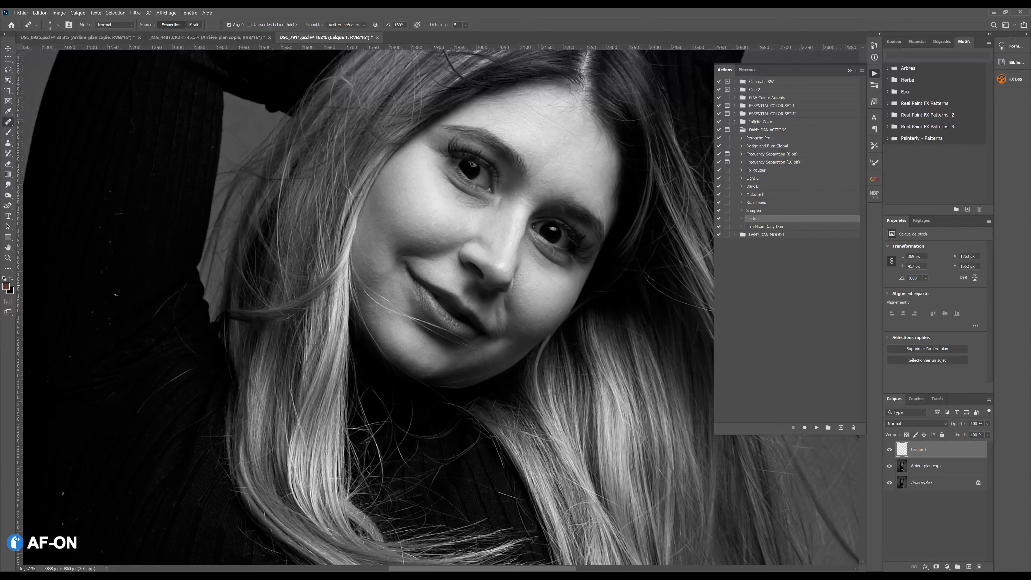
Heal the small marks on the cheek beside the nose and toward the jaw, resampling clean skin nearby.
{"action": "left_click", "coordinate": [523, 285]}
{"action": "left_click", "coordinate": [543, 331], "text": "alt"}
{"action": "left_click", "coordinate": [543, 315]}
{"action": "left_click", "coordinate": [539, 313], "text": "alt"}
{"action": "left_click", "coordinate": [549, 308]}
{"action": "left_click", "coordinate": [535, 300], "text": "alt"}
{"action": "left_click", "coordinate": [549, 310]}
Heal the spots on the lower cheek beside the corner of the mouth, around the stray hairs.
{"action": "left_click", "coordinate": [391, 341]}
{"action": "left_click", "coordinate": [386, 312]}
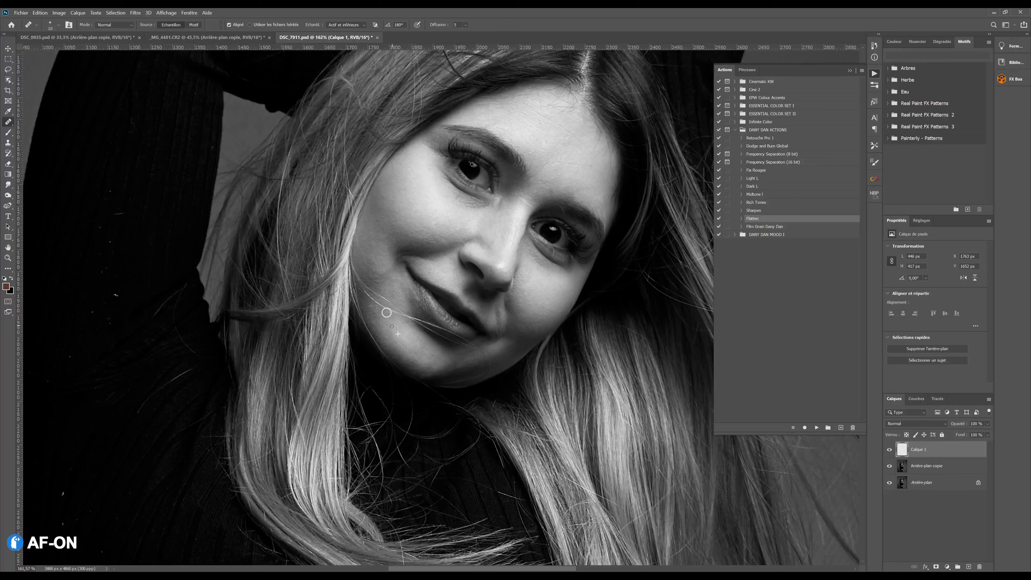
{"action": "left_click", "coordinate": [386, 313]}
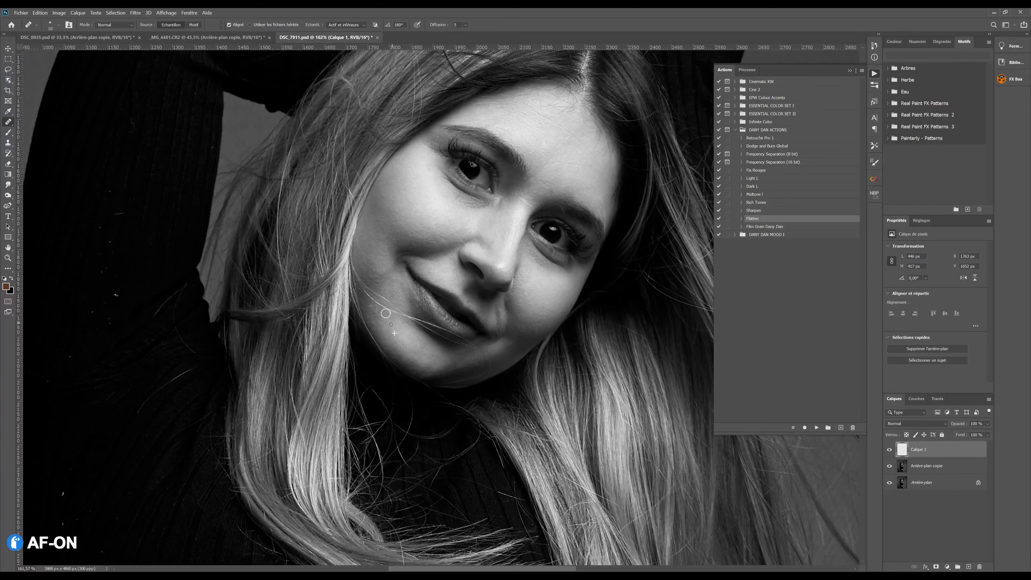
{"action": "left_click", "coordinate": [385, 312]}
{"action": "left_click", "coordinate": [373, 321]}
{"action": "left_click", "coordinate": [371, 305]}
Heal the small forehead blemishes above the eyebrow with a slightly larger brush, sampling clean skin beside them.
{"action": "left_click_drag", "start_coordinate": [547, 172], "coordinate": [486, 269]}
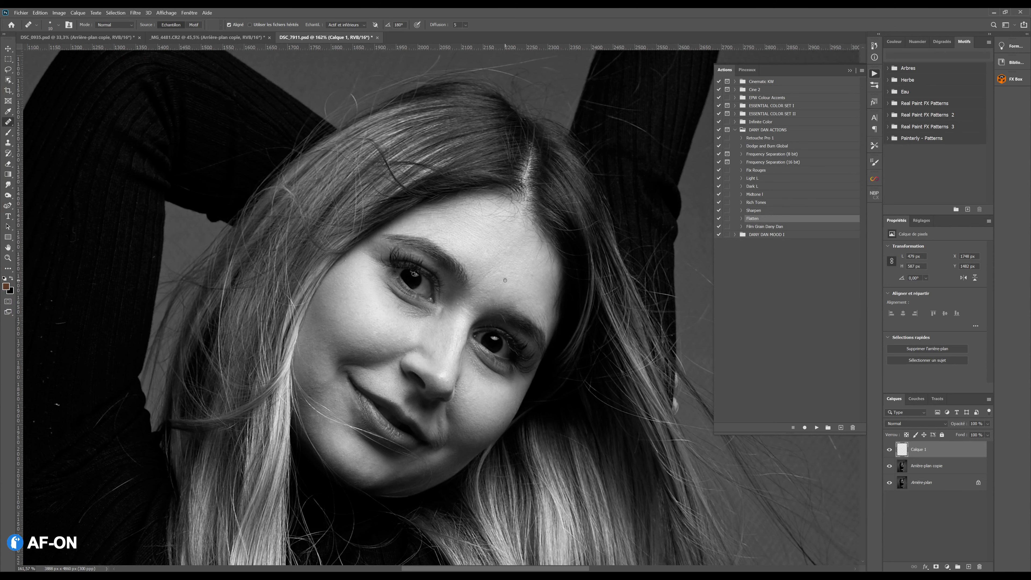
{"action": "key", "text": "bracketright"}
{"action": "left_click", "coordinate": [508, 279], "text": "alt"}
{"action": "left_click", "coordinate": [510, 272]}
{"action": "left_click", "coordinate": [520, 276]}
{"action": "left_click", "coordinate": [541, 265]}
Remove the white lint specks from the black sleeve of the bent arm with a smaller healing brush.
{"action": "mouse_move", "coordinate": [417, 341]}
{"action": "left_mouse_down"}
{"action": "mouse_move", "coordinate": [483, 279]}
{"action": "mouse_move", "coordinate": [508, 210]}
{"action": "mouse_move", "coordinate": [428, 277]}
{"action": "mouse_move", "coordinate": [511, 246]}
{"action": "mouse_move", "coordinate": [495, 325]}
{"action": "mouse_move", "coordinate": [450, 324]}
{"action": "left_mouse_up"}
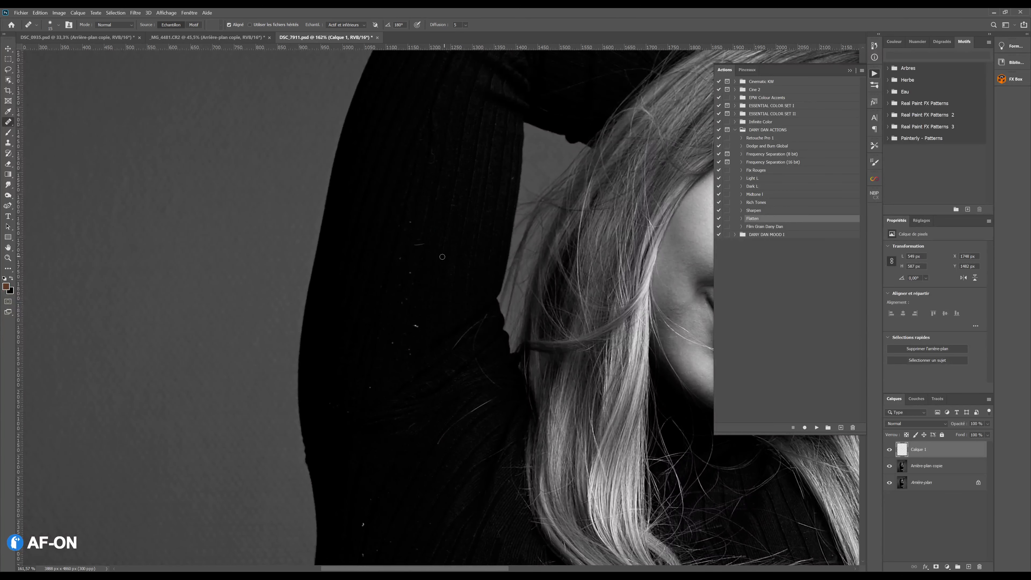
{"action": "key", "text": "bracketleft"}
{"action": "key", "text": "bracketleft"}
{"action": "key", "text": "bracketleft"}
{"action": "left_click", "coordinate": [415, 326]}
{"action": "key", "text": "alt"}
{"action": "left_click", "coordinate": [400, 320], "text": "alt"}
{"action": "left_click_drag", "start_coordinate": [402, 305], "coordinate": [407, 298]}
{"action": "left_click", "coordinate": [403, 303]}
{"action": "left_click", "coordinate": [400, 251]}
{"action": "left_click_drag", "start_coordinate": [411, 228], "coordinate": [410, 222]}
{"action": "left_click", "coordinate": [380, 283]}
Heal the remaining light specks on the sweater below the armpit and along its side, resampling clean fabric.
{"action": "left_click_drag", "start_coordinate": [432, 321], "coordinate": [473, 211]}
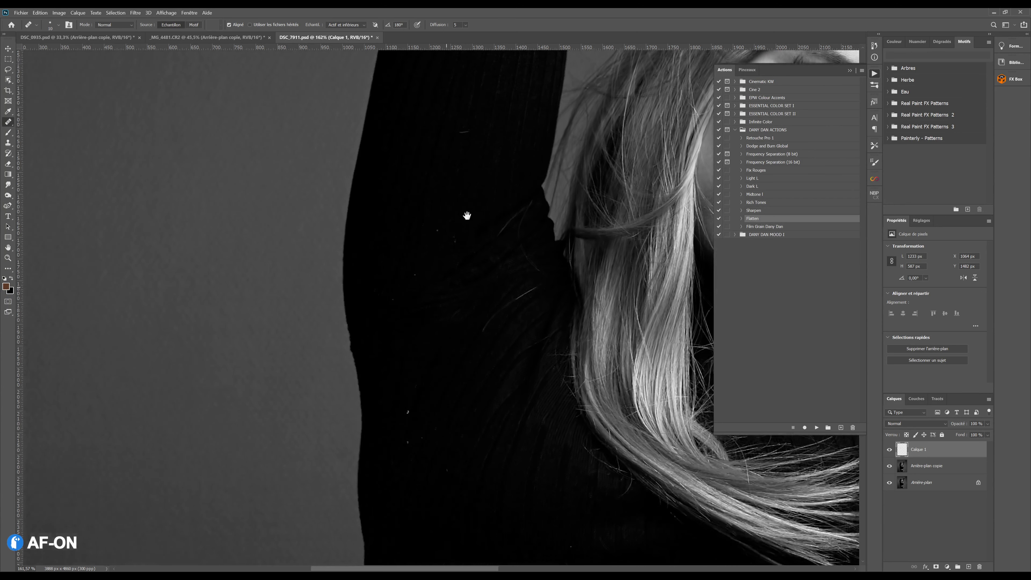
{"action": "left_click", "coordinate": [406, 415]}
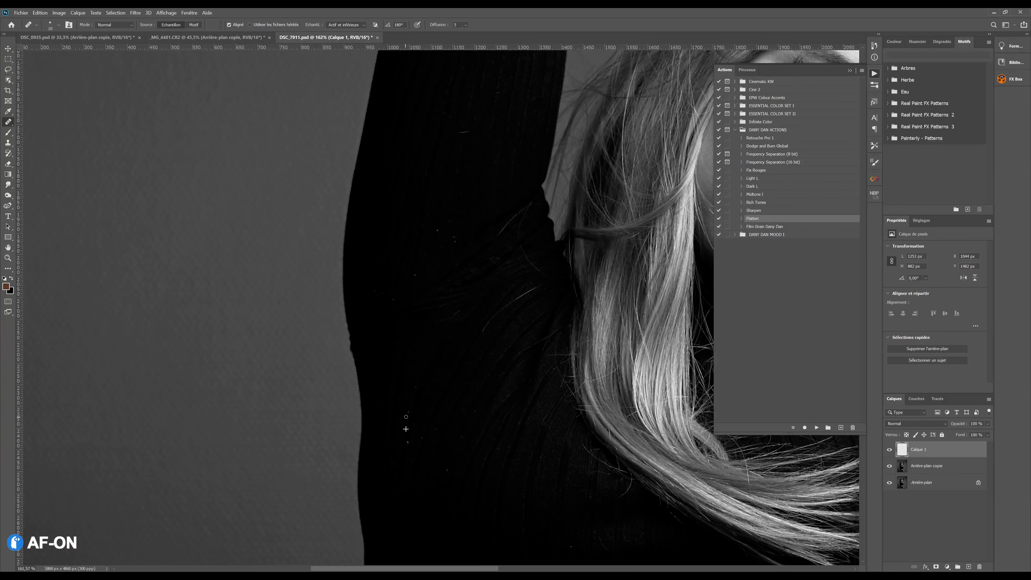
{"action": "left_click", "coordinate": [407, 412]}
{"action": "left_click", "coordinate": [408, 443]}
{"action": "left_click", "coordinate": [389, 480]}
{"action": "left_click", "coordinate": [447, 468]}
{"action": "left_click", "coordinate": [419, 284], "text": "alt"}
{"action": "left_click_drag", "start_coordinate": [386, 299], "coordinate": [413, 282]}
{"action": "left_click", "coordinate": [438, 240], "text": "alt"}
Heal the faint specks on the lower part of the ribbed sweater above the waist, sampling adjacent fabric.
{"action": "scroll", "coordinate": [516, 428], "scroll_direction": "down", "scroll_amount": 5}
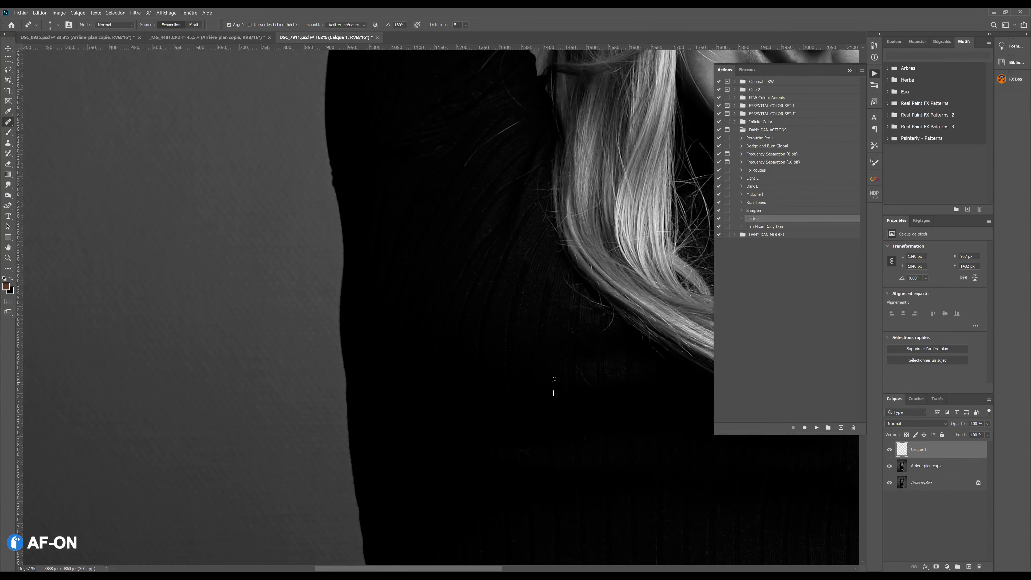
{"action": "scroll", "coordinate": [576, 445], "scroll_direction": "down", "scroll_amount": 5}
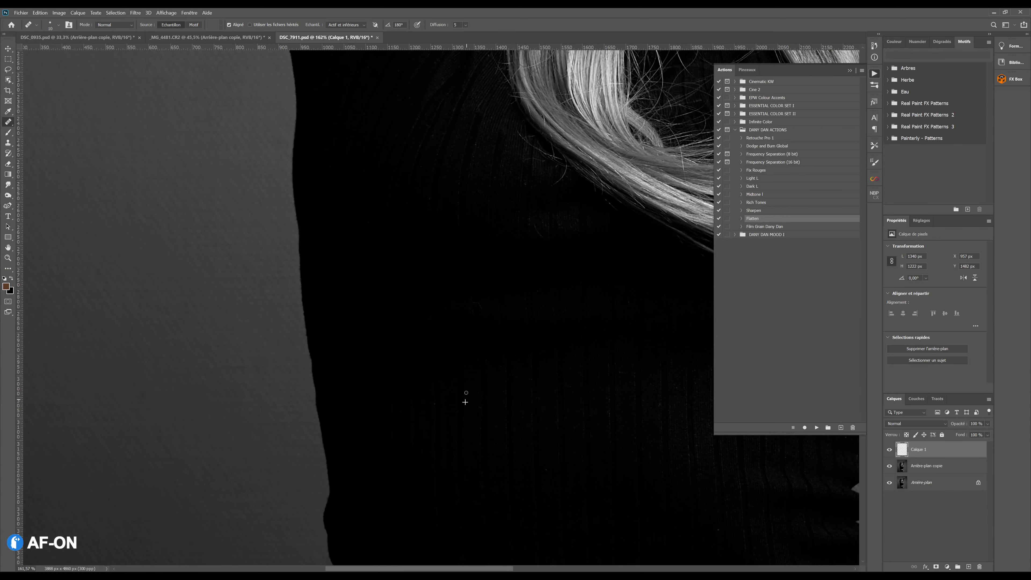
{"action": "left_click", "coordinate": [433, 414], "text": "alt"}
{"action": "left_click_drag", "start_coordinate": [615, 446], "coordinate": [577, 312]}
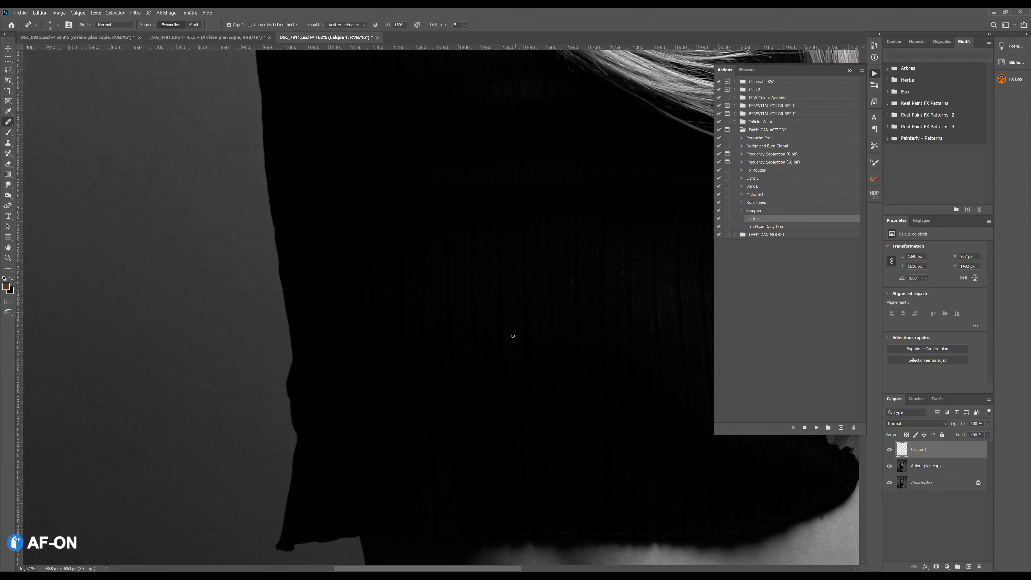
{"action": "left_click_drag", "start_coordinate": [561, 362], "coordinate": [439, 292]}
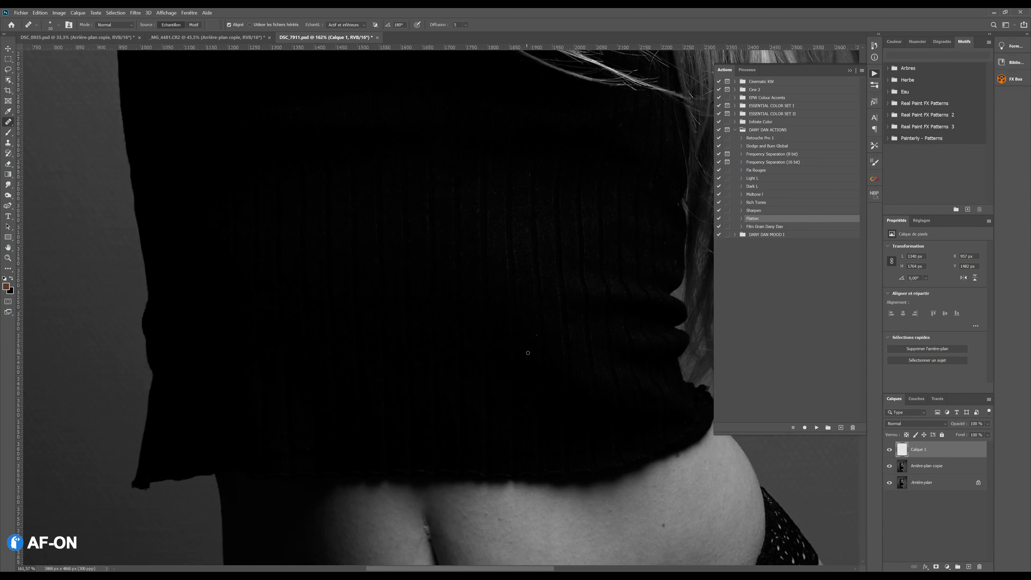
{"action": "left_click", "coordinate": [538, 334]}
{"action": "left_click", "coordinate": [534, 354], "text": "alt"}
{"action": "left_click", "coordinate": [536, 358]}
Choose the Clone Stamp tool, set its flow to 15 % and shrink the brush to a small tip.
{"action": "mouse_move", "coordinate": [418, 183]}
{"action": "left_mouse_down"}
{"action": "mouse_move", "coordinate": [492, 327]}
{"action": "mouse_move", "coordinate": [497, 439]}
{"action": "left_mouse_up"}
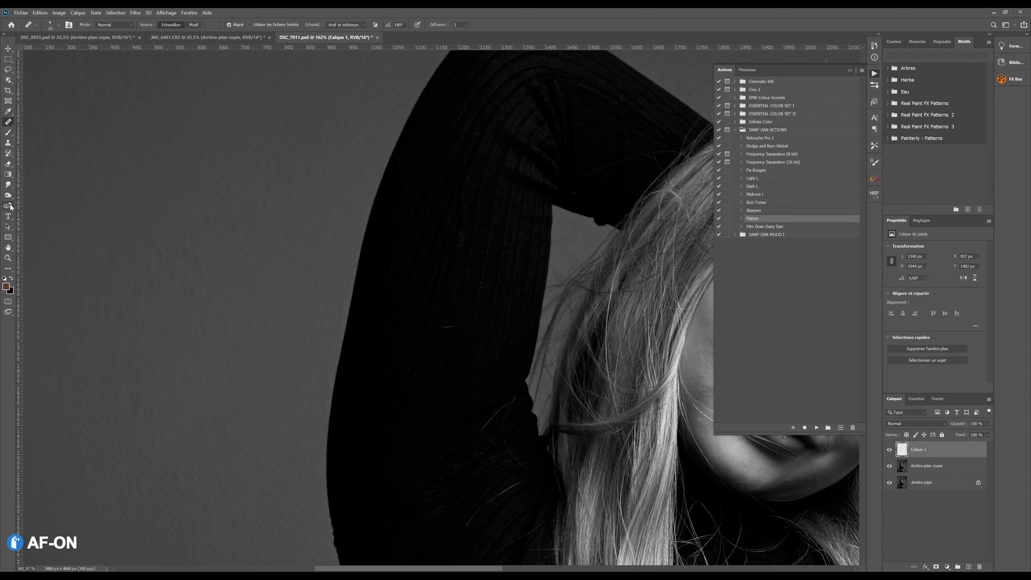
{"action": "left_click", "coordinate": [8, 142]}
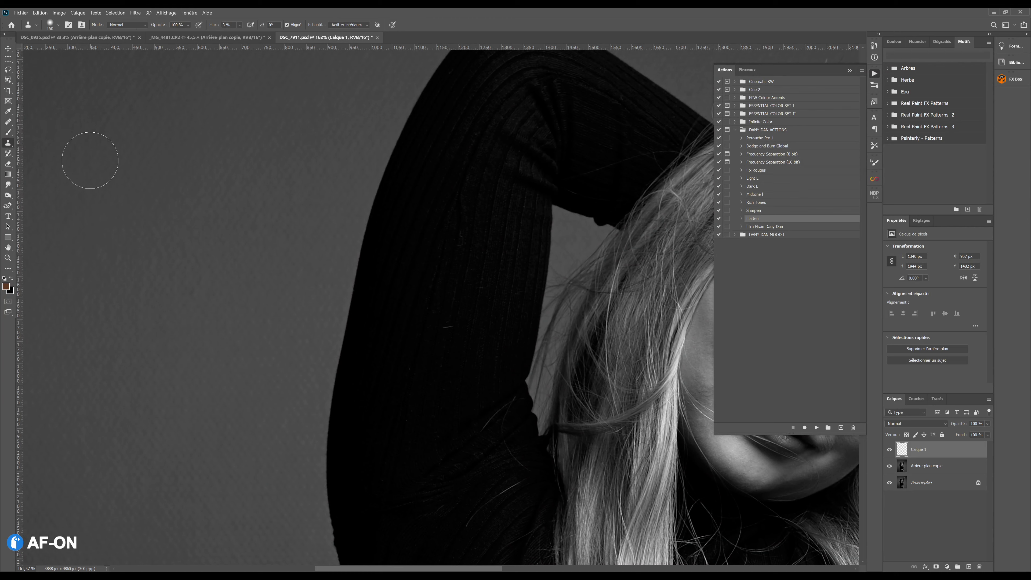
{"action": "left_click_drag", "start_coordinate": [232, 25], "coordinate": [157, 38]}
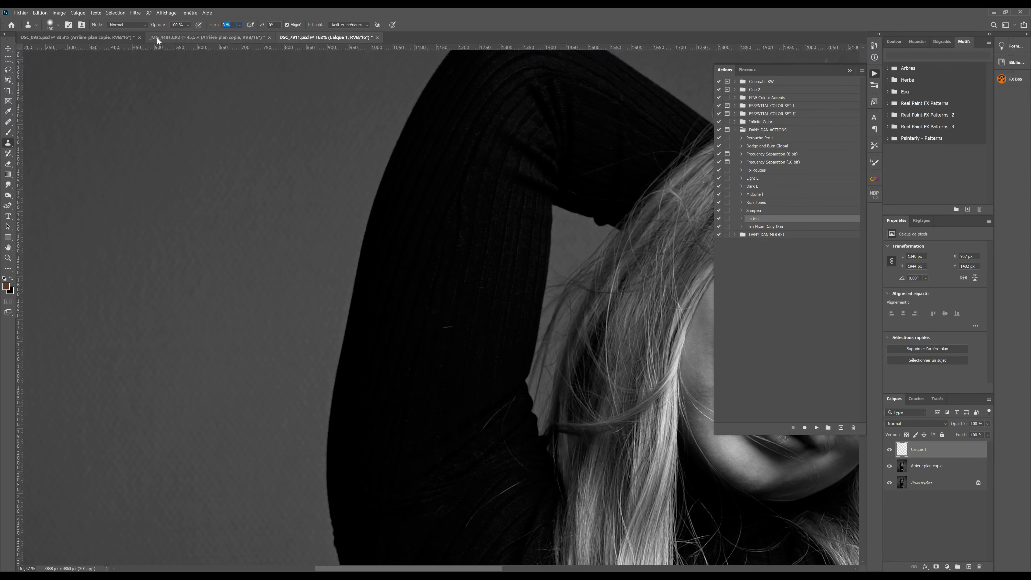
{"action": "type", "text": "15"}
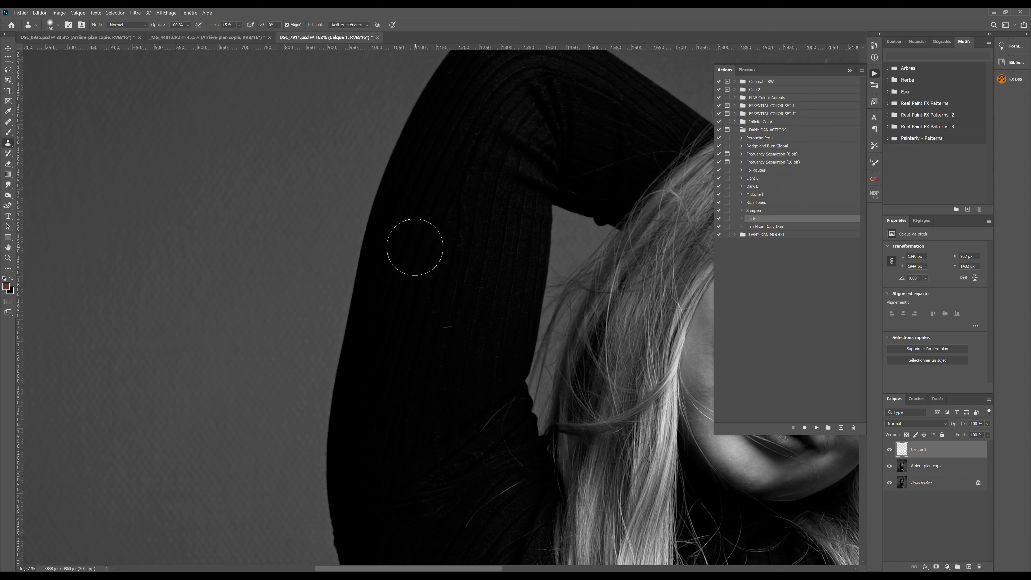
{"action": "key", "text": "bracketleft"}
{"action": "key", "text": "bracketleft"}
{"action": "key", "text": "bracketleft"}
{"action": "key", "text": "bracketleft"}
{"action": "key", "text": "bracketleft"}
{"action": "key", "text": "bracketleft"}
{"action": "key", "text": "bracketleft"}
{"action": "key", "text": "bracketleft"}
{"action": "key", "text": "bracketleft"}
{"action": "key", "text": "bracketleft"}
{"action": "key", "text": "bracketleft"}
{"action": "key", "text": "bracketleft"}
{"action": "key", "text": "bracketleft"}
Clone away the short light fibre on the bent arm's sleeve, sampling dark fabric just below it.
{"action": "mouse_move", "coordinate": [450, 341]}
{"action": "left_mouse_down"}
{"action": "mouse_move", "coordinate": [451, 328]}
{"action": "mouse_move", "coordinate": [445, 335]}
{"action": "left_mouse_up"}
{"action": "right_click", "coordinate": [450, 327]}
{"action": "left_click", "coordinate": [449, 316]}
{"action": "key", "text": "alt"}
{"action": "left_click", "coordinate": [445, 337], "text": "alt"}
{"action": "left_click_drag", "start_coordinate": [448, 326], "coordinate": [451, 328]}
Clone out the faint light marks on the sweater below the hair ends, resampling nearby dark fabric.
{"action": "mouse_move", "coordinate": [504, 363]}
{"action": "left_mouse_down"}
{"action": "mouse_move", "coordinate": [421, 136]}
{"action": "mouse_move", "coordinate": [419, 216]}
{"action": "left_mouse_up"}
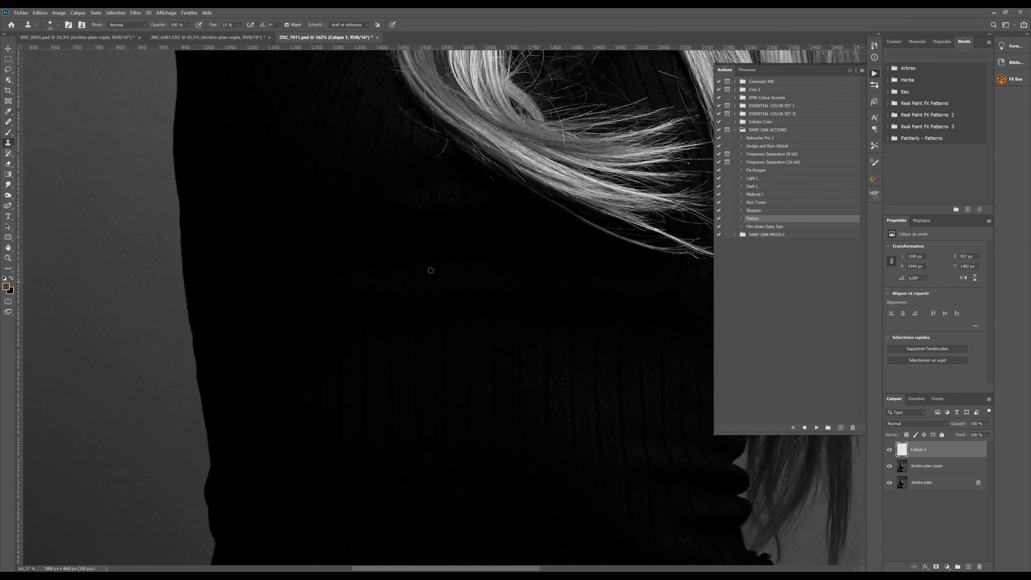
{"action": "left_click", "coordinate": [429, 230], "text": "alt"}
{"action": "left_click_drag", "start_coordinate": [415, 198], "coordinate": [418, 202]}
{"action": "left_click_drag", "start_coordinate": [565, 387], "coordinate": [500, 248]}
{"action": "left_click_drag", "start_coordinate": [557, 412], "coordinate": [519, 295]}
{"action": "left_click_drag", "start_coordinate": [492, 205], "coordinate": [541, 439]}
{"action": "mouse_move", "coordinate": [502, 215]}
{"action": "left_mouse_down"}
{"action": "mouse_move", "coordinate": [520, 358]}
{"action": "mouse_move", "coordinate": [553, 348]}
{"action": "left_mouse_up"}
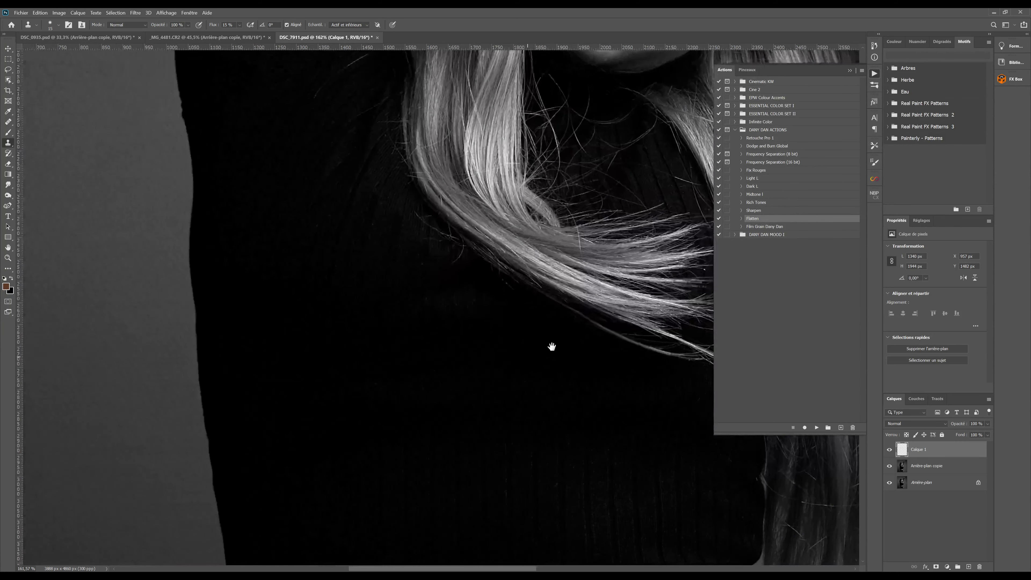
{"action": "left_click", "coordinate": [439, 298], "text": "alt"}
{"action": "left_click", "coordinate": [439, 299], "text": "alt"}
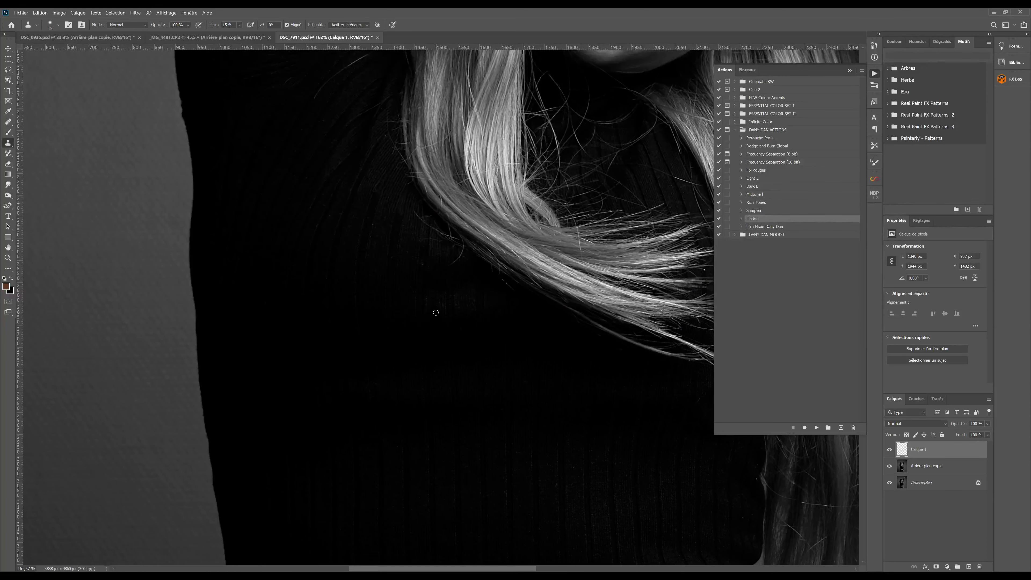
{"action": "left_click", "coordinate": [448, 297], "text": "alt"}
{"action": "left_click", "coordinate": [446, 320], "text": "alt"}
{"action": "mouse_move", "coordinate": [445, 313]}
{"action": "left_mouse_down"}
{"action": "mouse_move", "coordinate": [442, 300]}
{"action": "mouse_move", "coordinate": [436, 322]}
{"action": "left_mouse_up"}
{"action": "left_click", "coordinate": [442, 293], "text": "alt"}
Run the Dodge and Burn Global action from the DANY DAN ACTIONS set on the retouched portrait.
{"action": "scroll", "coordinate": [651, 334], "scroll_direction": "down", "scroll_amount": 12}
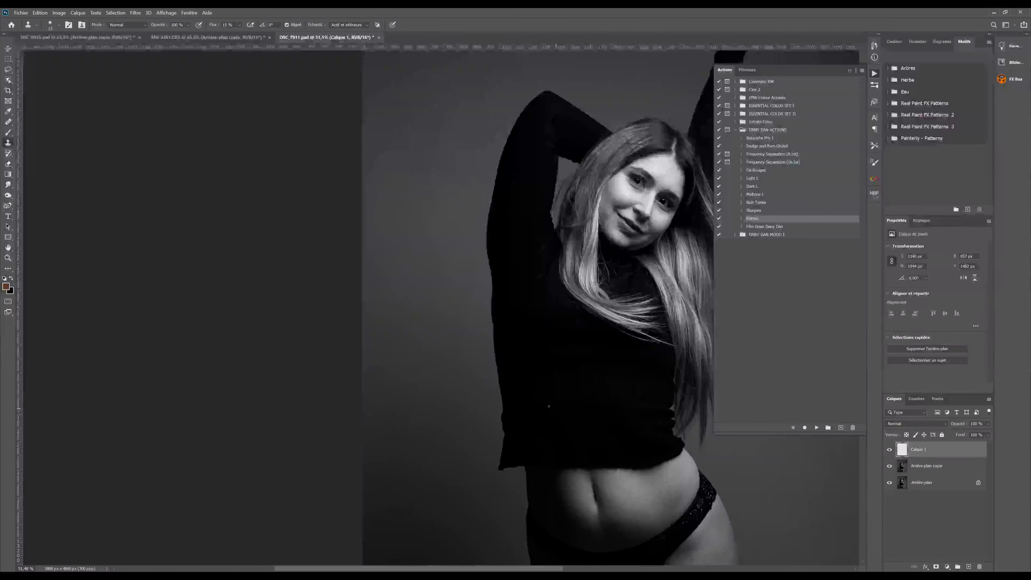
{"action": "scroll", "coordinate": [549, 407], "scroll_direction": "down", "scroll_amount": 3}
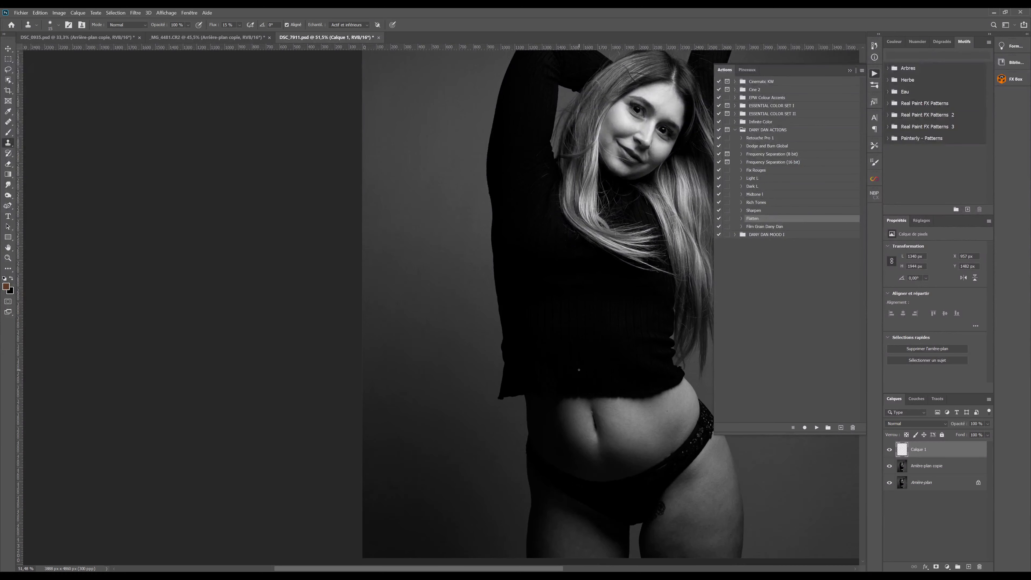
{"action": "scroll", "coordinate": [579, 365], "scroll_direction": "up", "scroll_amount": 3}
{"action": "left_click_drag", "start_coordinate": [569, 319], "coordinate": [437, 368]}
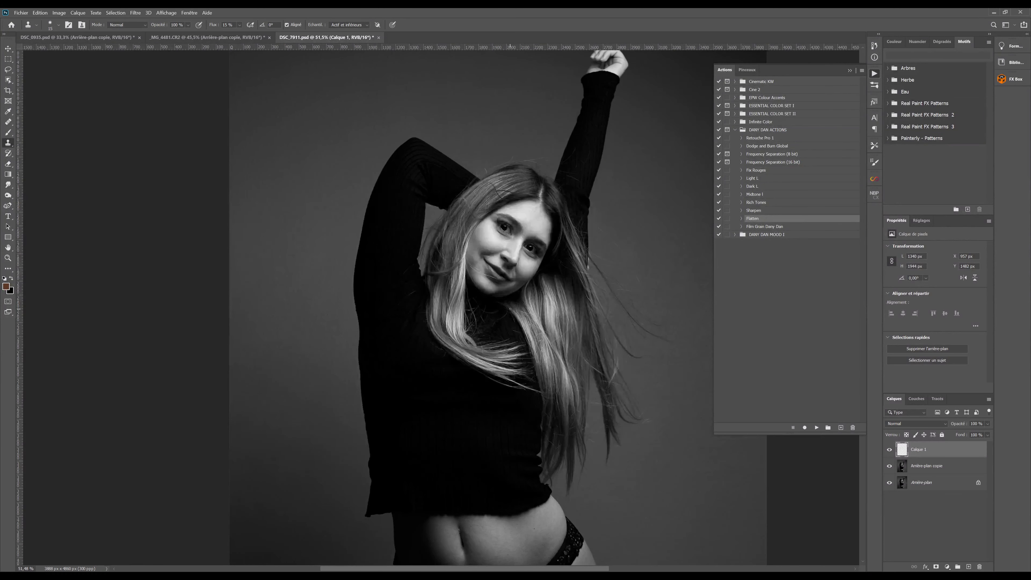
{"action": "left_click", "coordinate": [781, 147]}
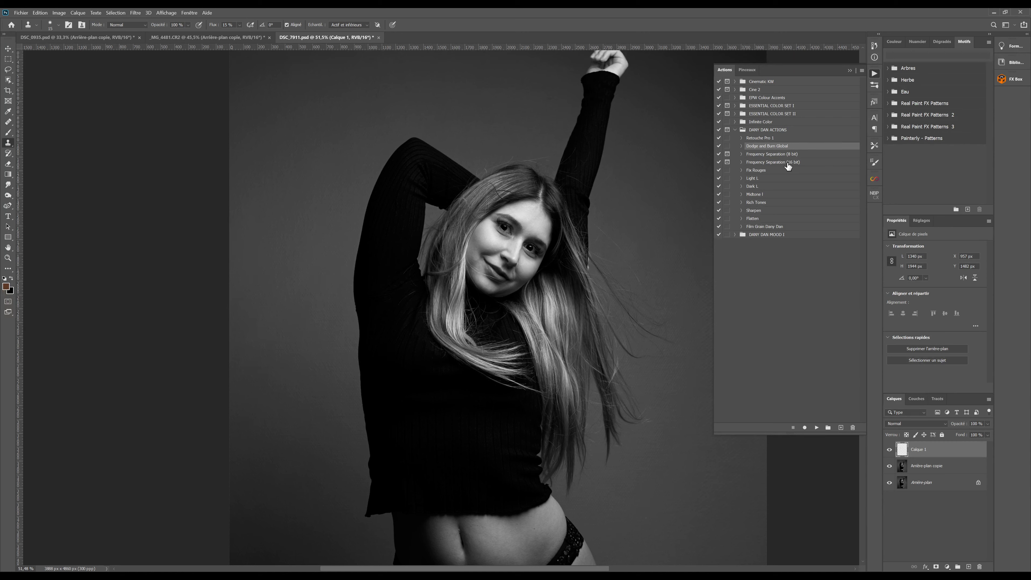
{"action": "left_click", "coordinate": [817, 427]}
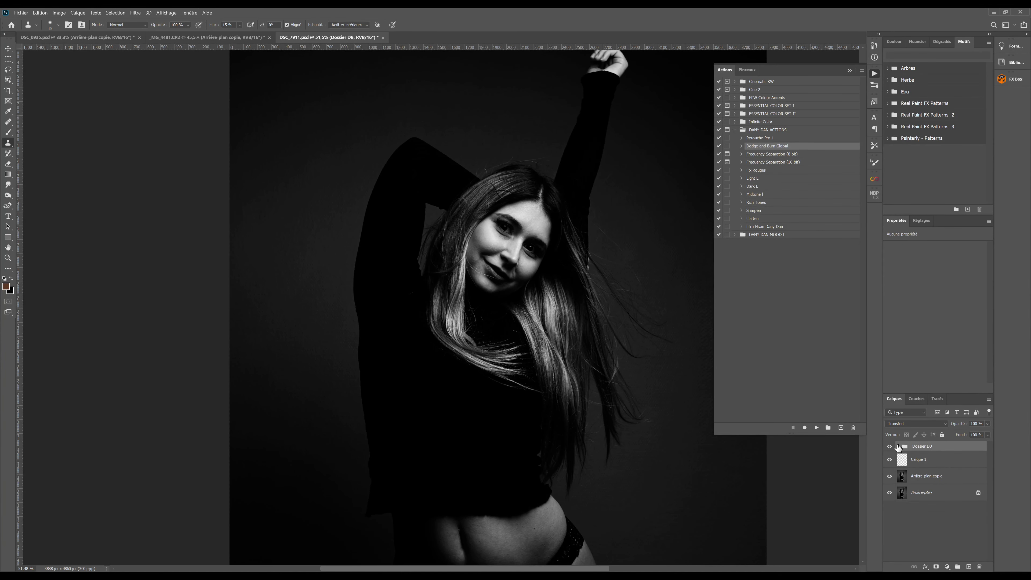
Expand the Dossier DB group and its Local Dodge and Burn subgroup, and review the layers inside.
{"action": "left_click", "coordinate": [898, 447]}
{"action": "scroll", "coordinate": [904, 467], "scroll_direction": "down", "scroll_amount": 2}
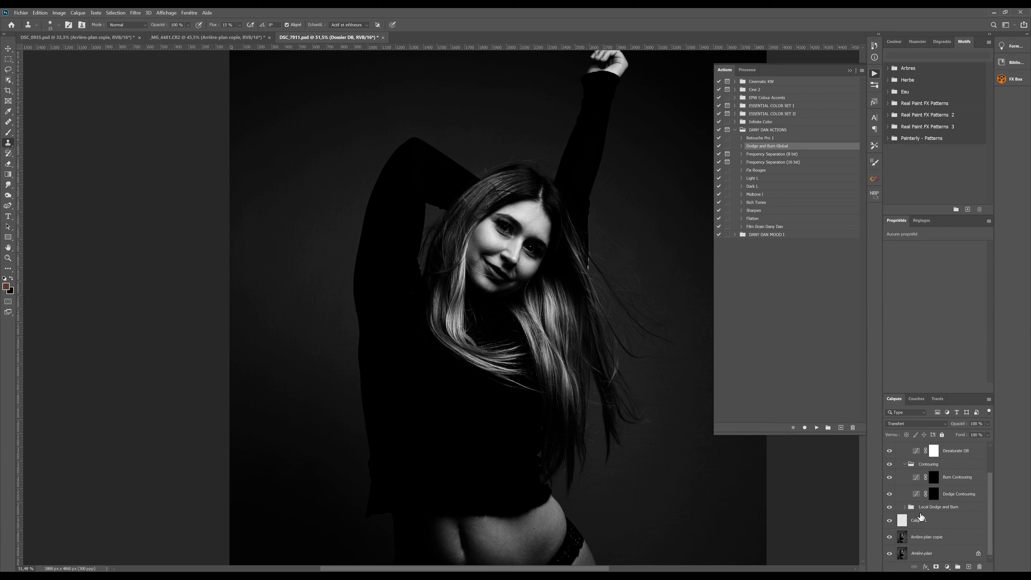
{"action": "left_click", "coordinate": [904, 508]}
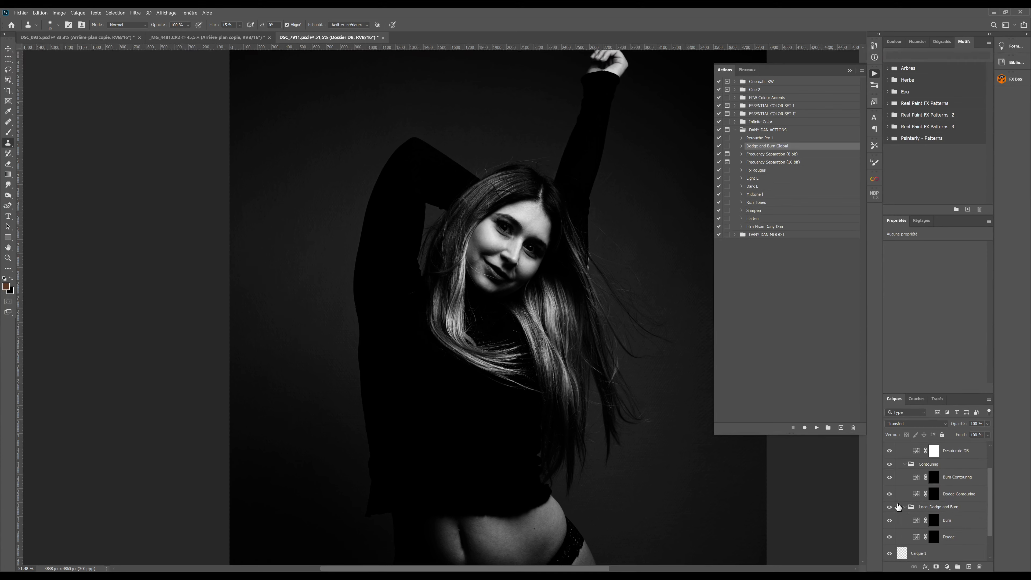
{"action": "scroll", "coordinate": [946, 524], "scroll_direction": "up", "scroll_amount": 1}
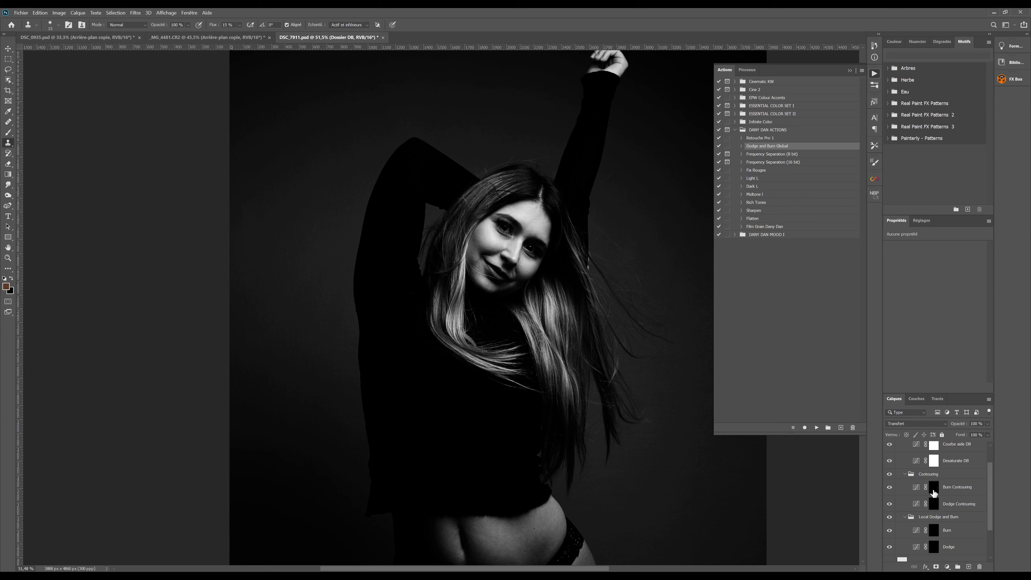
{"action": "scroll", "coordinate": [933, 475], "scroll_direction": "up", "scroll_amount": 2}
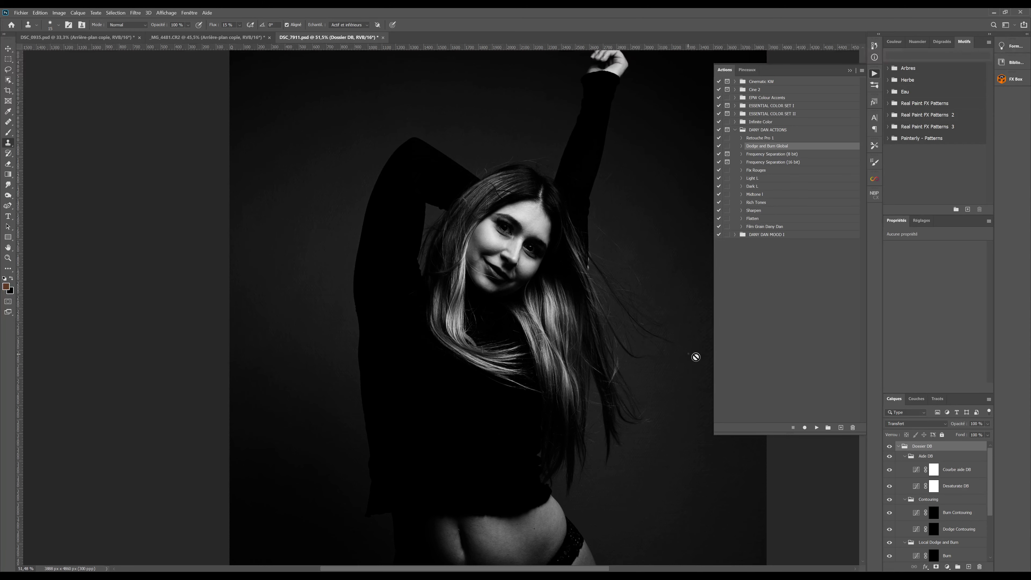
{"action": "scroll", "coordinate": [683, 339], "scroll_direction": "down", "scroll_amount": 3}
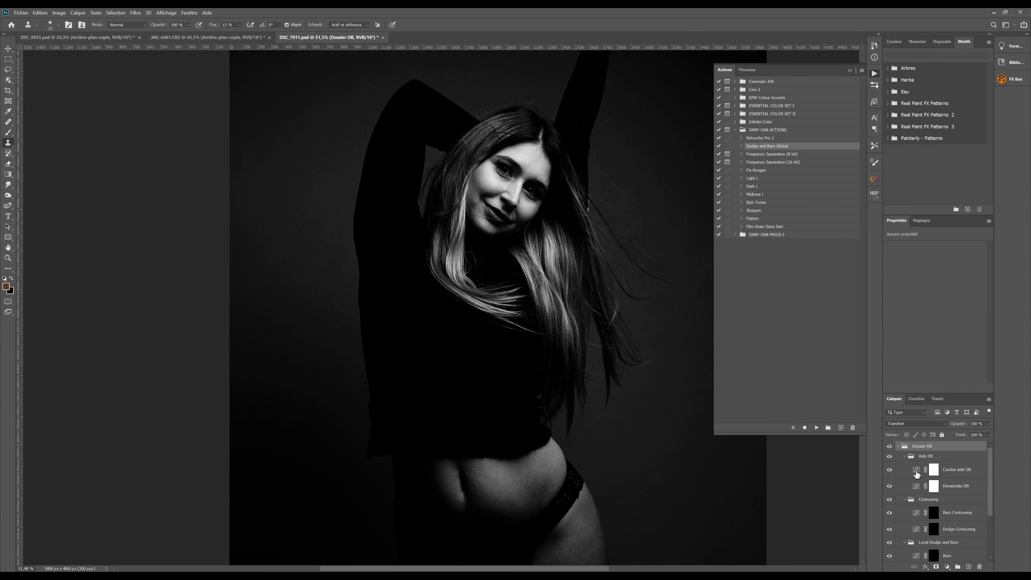
Raise the shadow point of the Courbe aide DB curve to input 61, output 35 to lighten the helper view.
{"action": "left_click", "coordinate": [933, 469]}
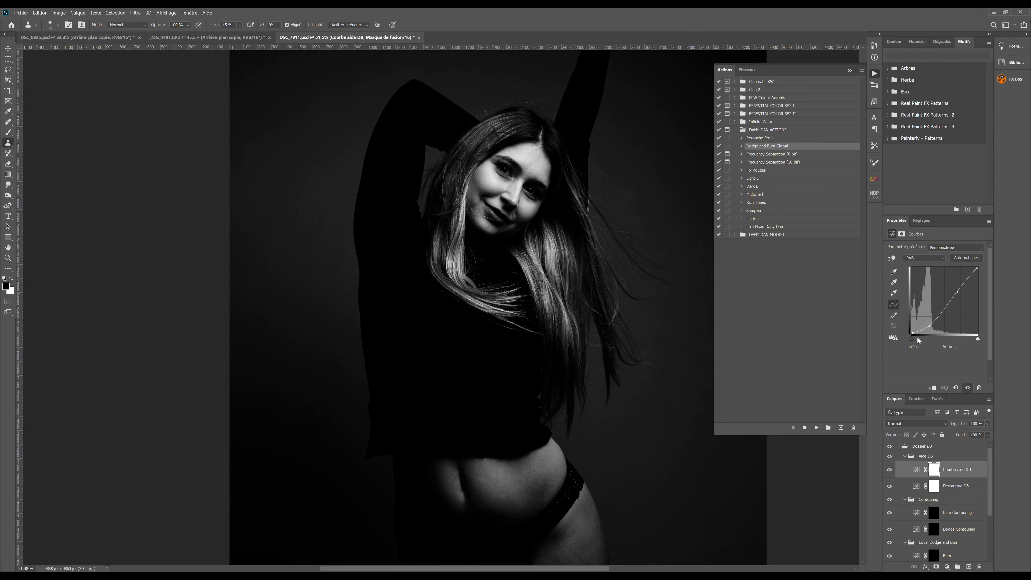
{"action": "left_click_drag", "start_coordinate": [930, 330], "coordinate": [928, 321]}
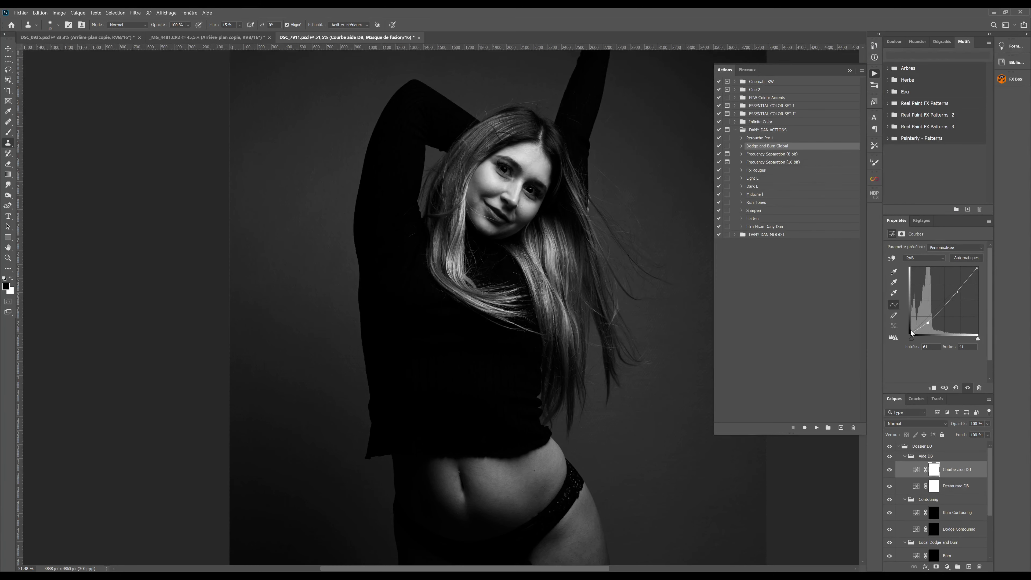
{"action": "left_click_drag", "start_coordinate": [927, 323], "coordinate": [927, 325]}
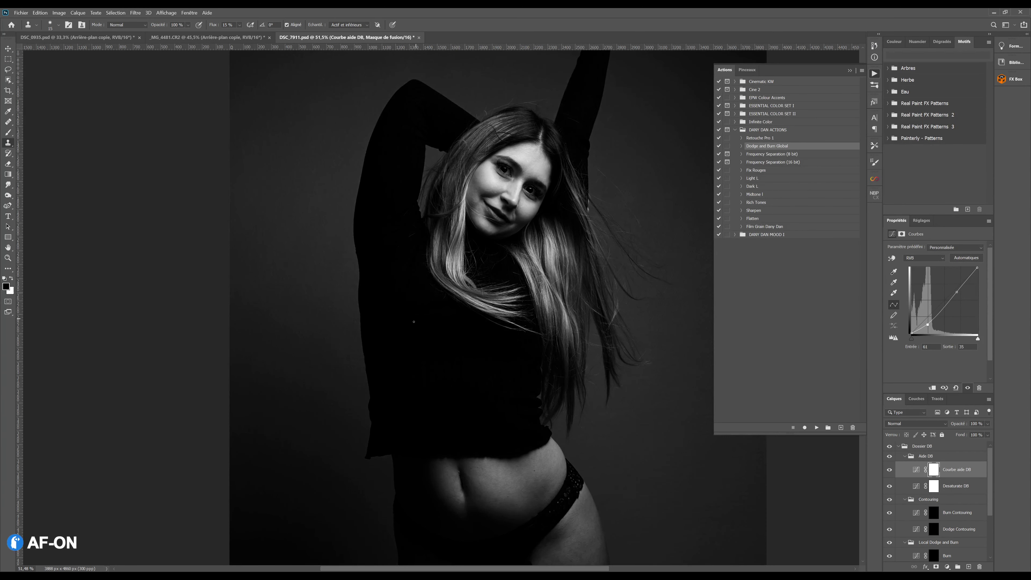
Select the mask of the Dodge layer in the Local Dodge and Burn group and choose the Brush tool.
{"action": "scroll", "coordinate": [413, 322], "scroll_direction": "down", "scroll_amount": 3}
{"action": "scroll", "coordinate": [544, 318], "scroll_direction": "up", "scroll_amount": 1}
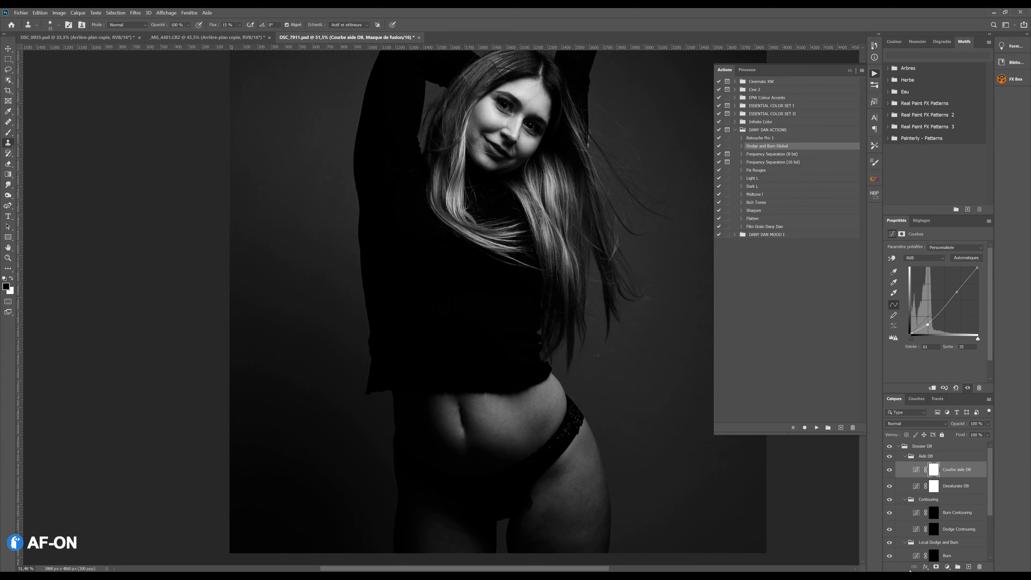
{"action": "scroll", "coordinate": [966, 483], "scroll_direction": "down", "scroll_amount": 2}
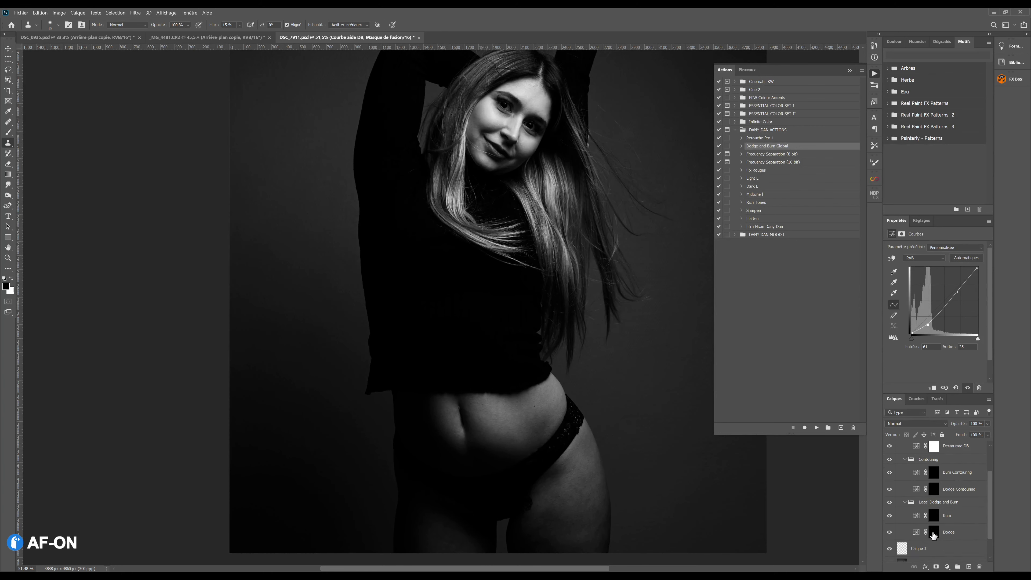
{"action": "left_click", "coordinate": [934, 534]}
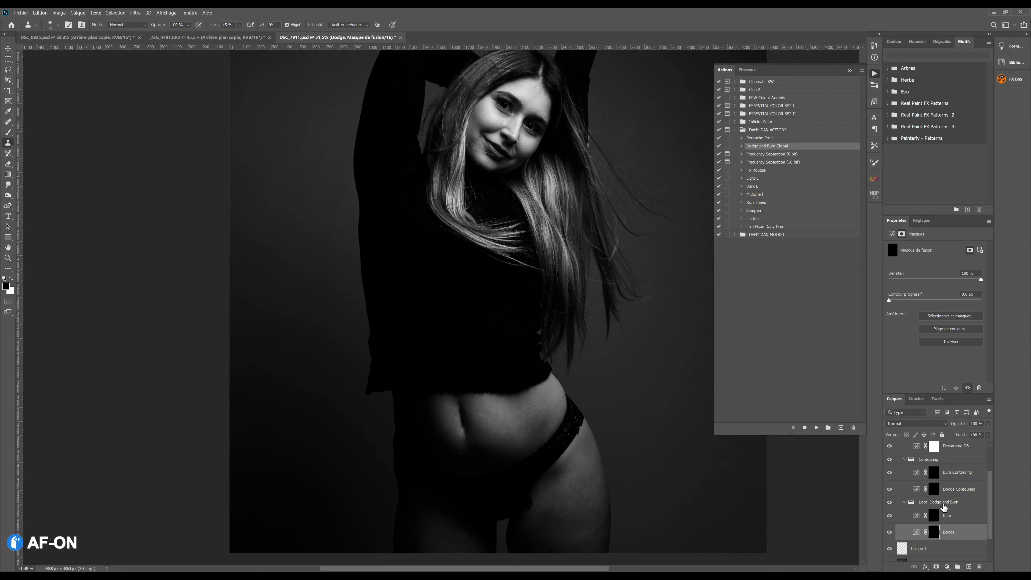
{"action": "left_click", "coordinate": [8, 132]}
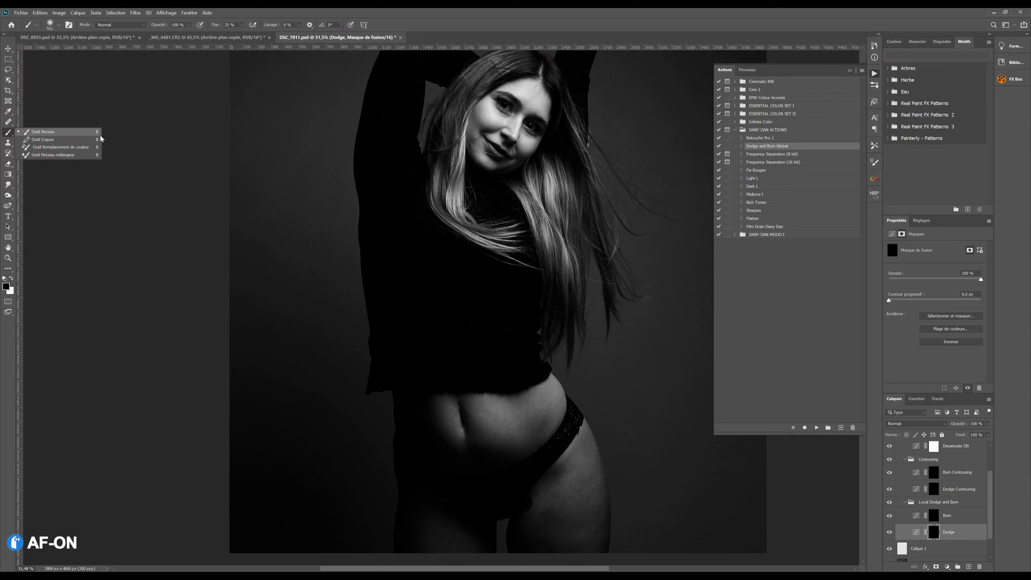
{"action": "left_click", "coordinate": [71, 133]}
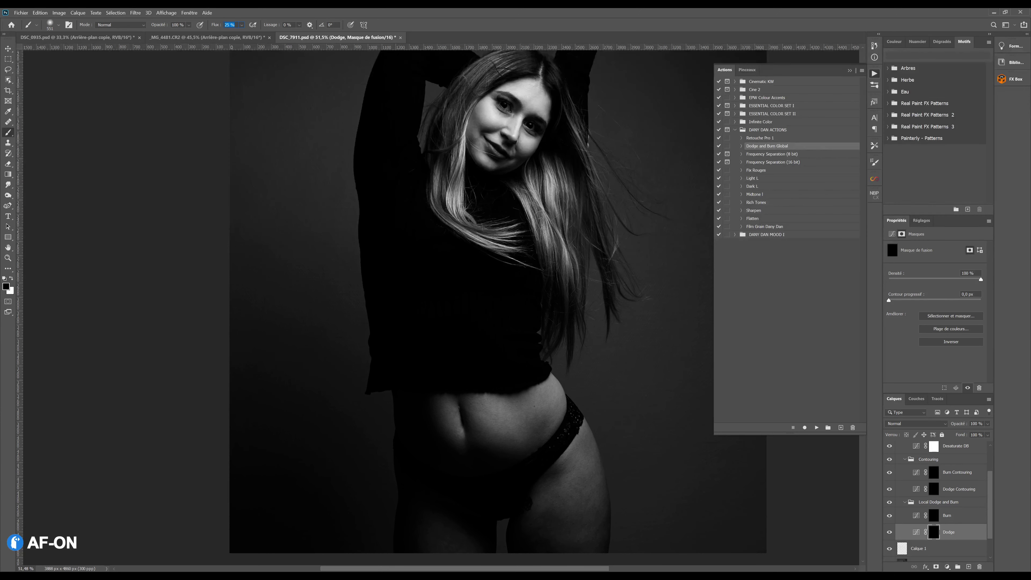
Set the brush flow to 3% for painting on the Dodge mask.
{"action": "type", "text": "3"}
{"action": "key", "text": "Return"}
{"action": "left_click", "coordinate": [917, 221]}
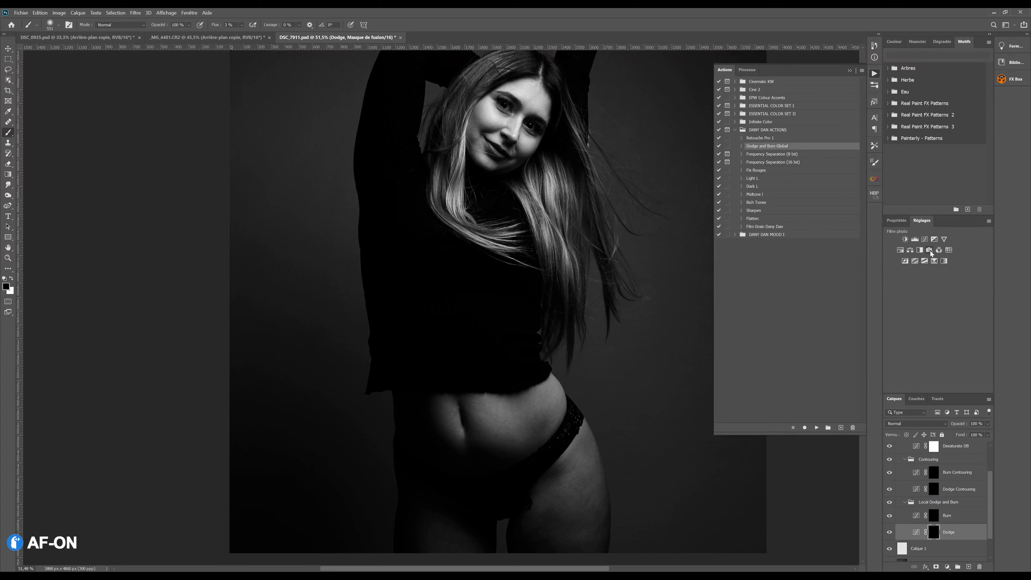
{"action": "left_click", "coordinate": [924, 240]}
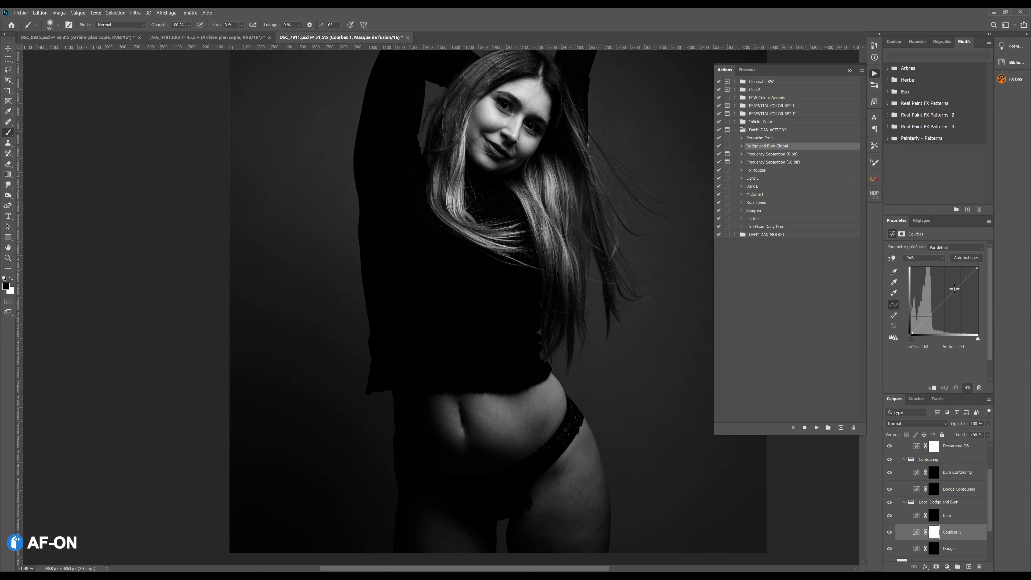
{"action": "left_click", "coordinate": [954, 289]}
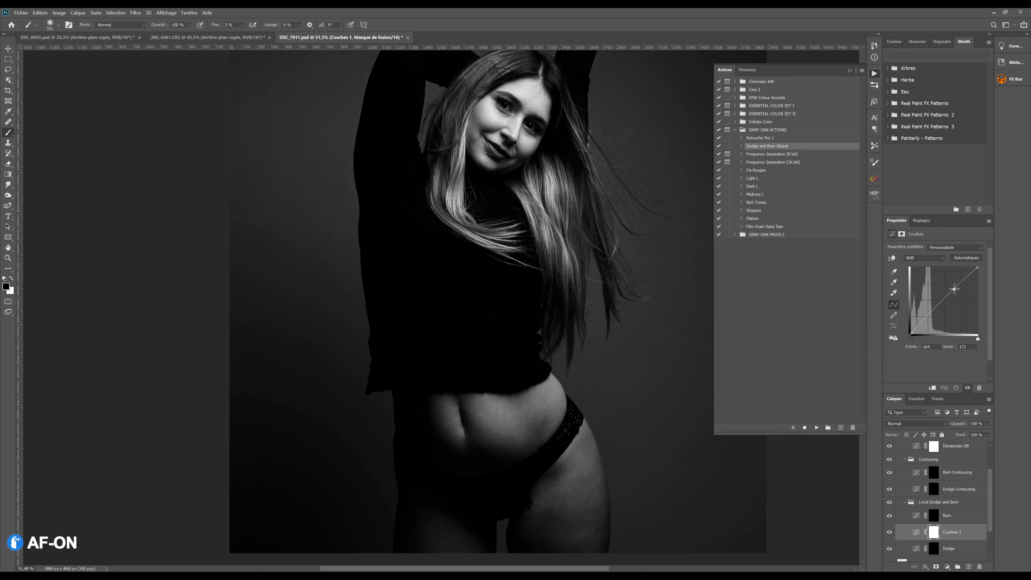
{"action": "left_click_drag", "start_coordinate": [954, 289], "coordinate": [958, 281]}
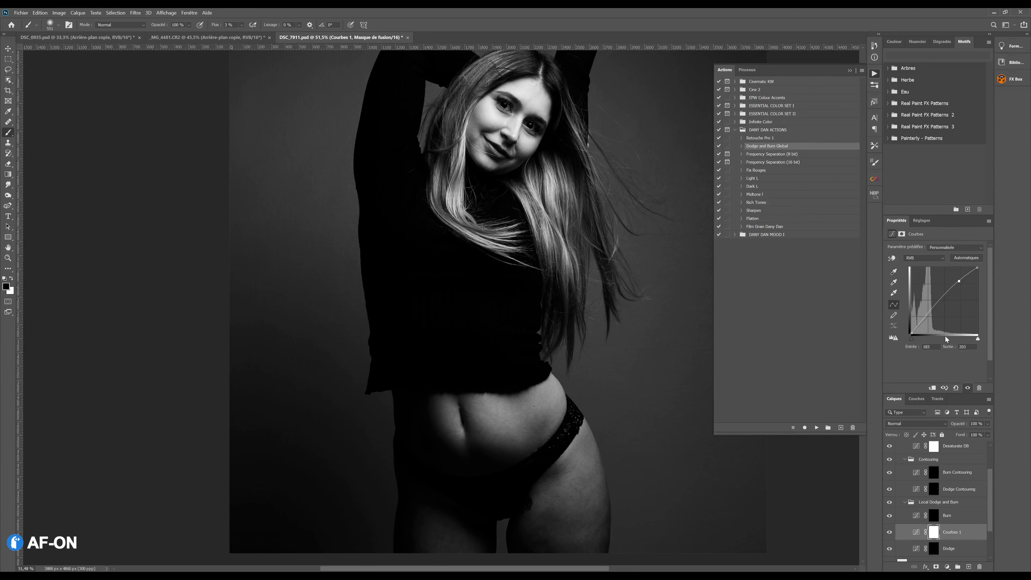
{"action": "key", "text": "ctrl+i"}
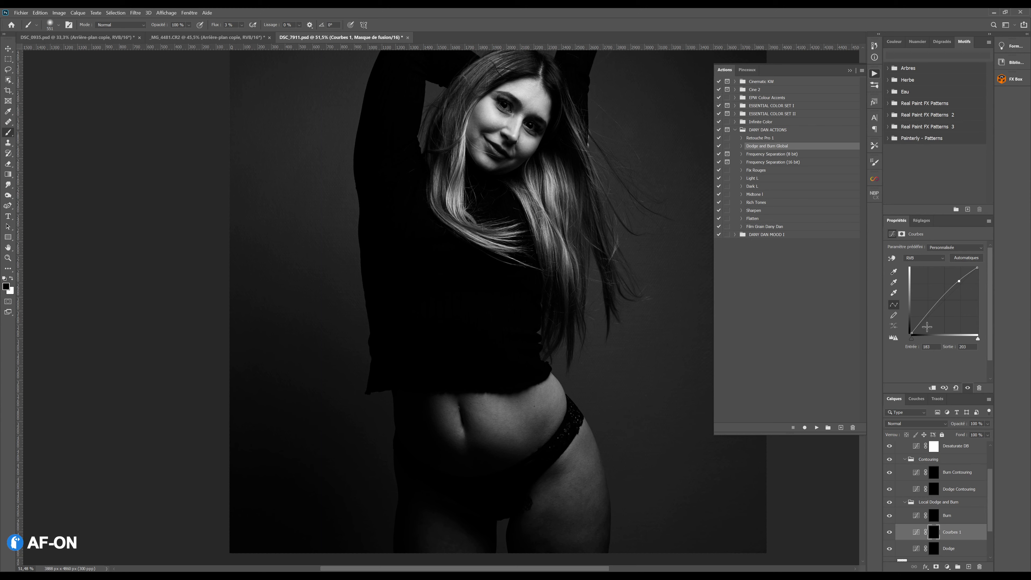
{"action": "left_click_drag", "start_coordinate": [970, 534], "coordinate": [980, 566]}
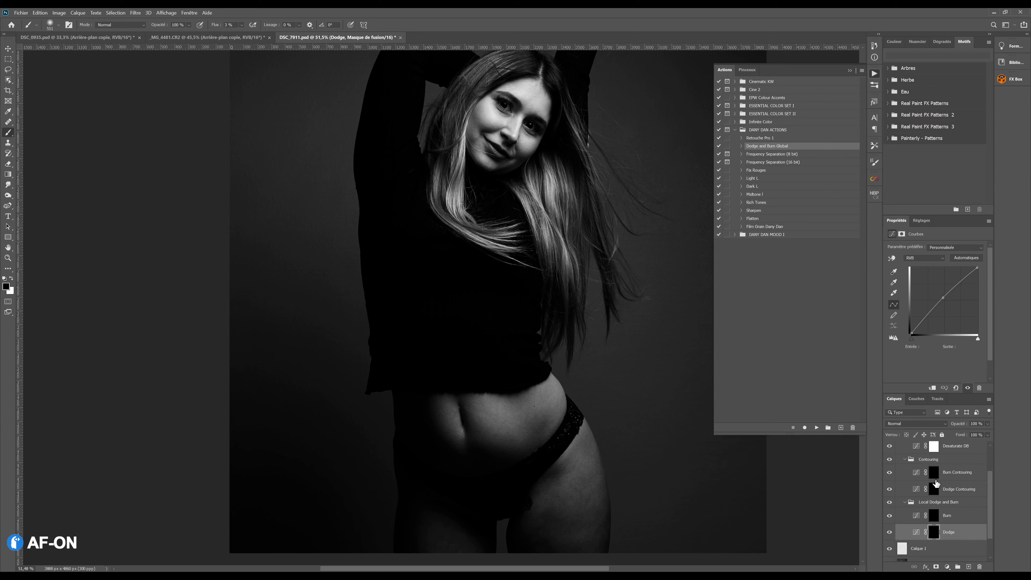
Target the Dodge layer's mask, make white the foreground colour and shrink the brush to a small size for the face.
{"action": "left_click", "coordinate": [935, 535]}
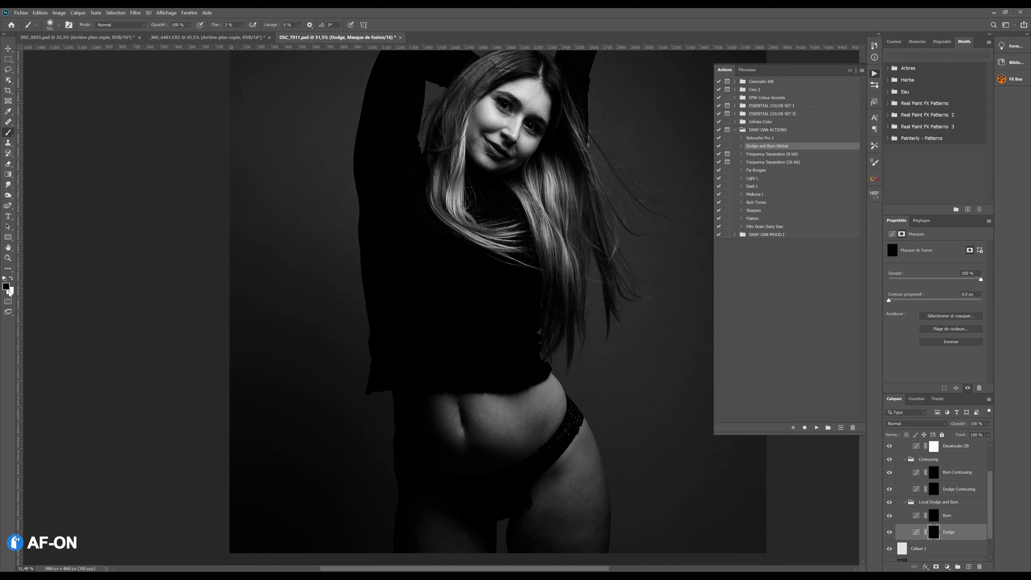
{"action": "key", "text": "x"}
{"action": "scroll", "coordinate": [498, 92], "scroll_direction": "up", "scroll_amount": 3}
{"action": "scroll", "coordinate": [497, 91], "scroll_direction": "up", "scroll_amount": 4}
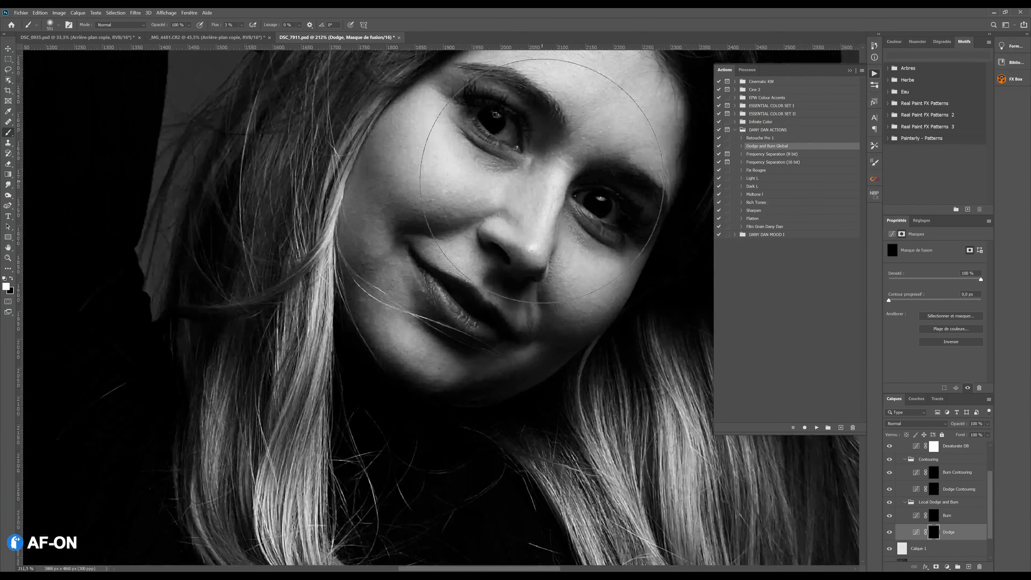
{"action": "scroll", "coordinate": [546, 179], "scroll_direction": "down", "scroll_amount": 2}
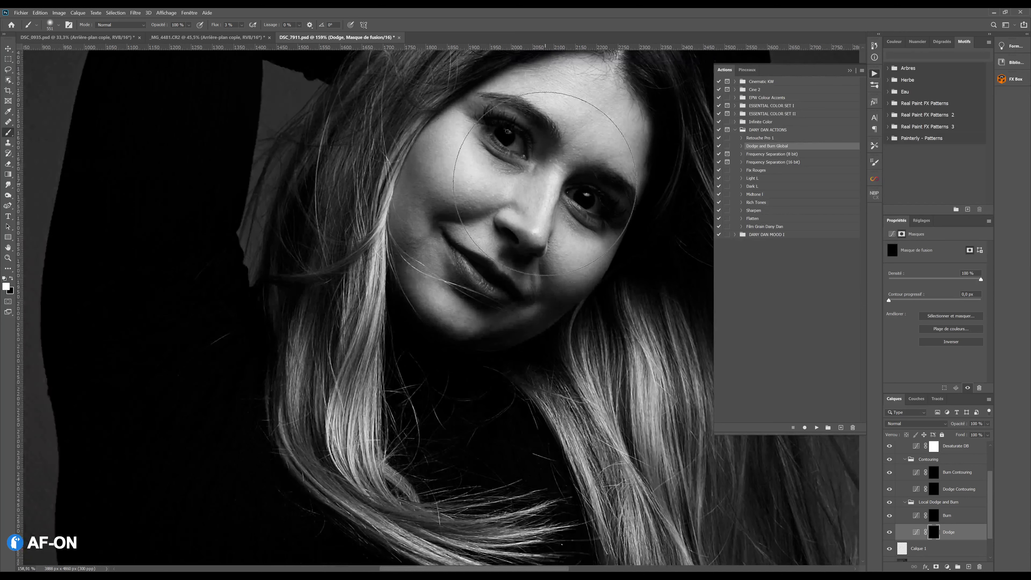
{"action": "key", "text": "bracketleft"}
{"action": "key", "text": "bracketleft"}
{"action": "key", "text": "bracketleft"}
{"action": "key", "text": "bracketleft"}
{"action": "key", "text": "bracketleft"}
{"action": "key", "text": "bracketleft"}
{"action": "key", "text": "bracketleft"}
{"action": "key", "text": "bracketleft"}
{"action": "key", "text": "bracketleft"}
{"action": "key", "text": "bracketleft"}
{"action": "key", "text": "bracketleft"}
{"action": "key", "text": "bracketleft"}
{"action": "key", "text": "bracketleft"}
{"action": "key", "text": "bracketleft"}
{"action": "key", "text": "bracketleft"}
{"action": "key", "text": "bracketleft"}
{"action": "key", "text": "bracketleft"}
Set the brush flow to 2% and paint white on the Dodge mask to lighten the small dark patches beside the nose.
{"action": "left_click", "coordinate": [234, 25]}
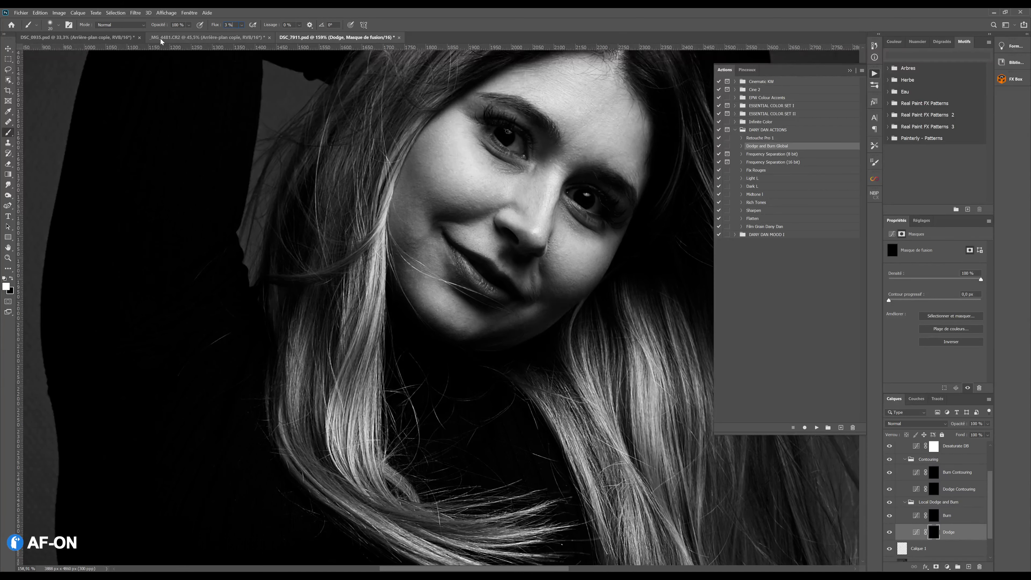
{"action": "left_click", "coordinate": [220, 25]}
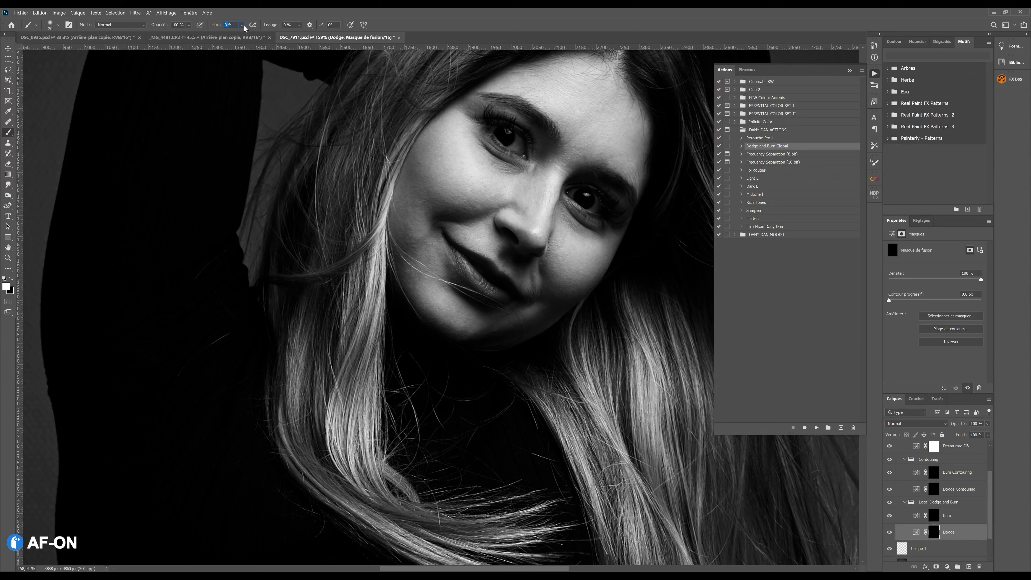
{"action": "type", "text": "2"}
{"action": "key", "text": "Return"}
{"action": "key", "text": "bracketright"}
{"action": "key", "text": "bracketleft"}
{"action": "left_click_drag", "start_coordinate": [562, 239], "coordinate": [567, 242]}
{"action": "key", "text": "]"}
Paint on the Burn mask to darken the small bright patches on the cheek beside the mouth, adapting the brush size.
{"action": "left_click", "coordinate": [933, 519]}
{"action": "key", "text": "bracketright"}
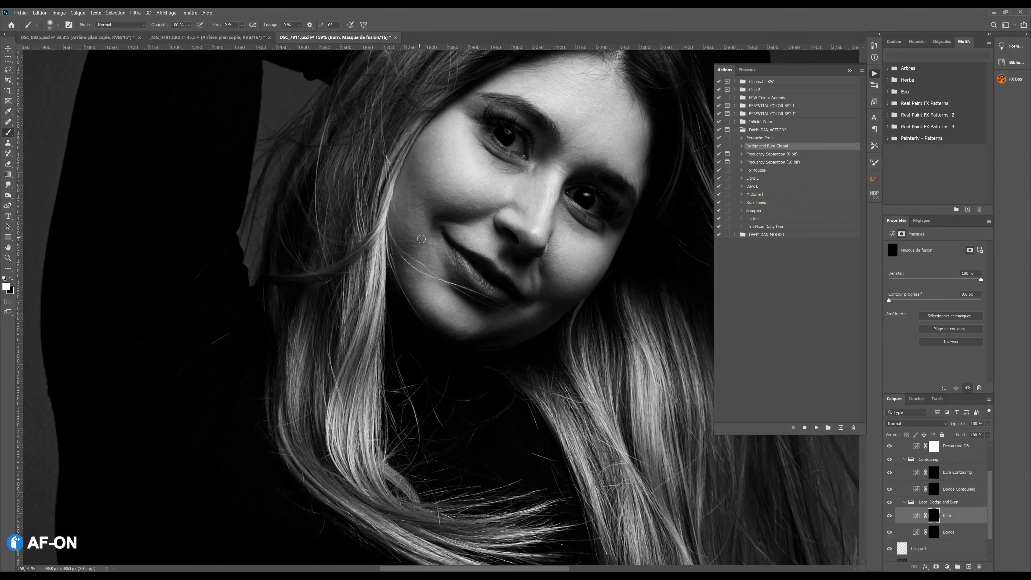
{"action": "key", "text": "bracketright"}
{"action": "key", "text": "bracketleft"}
{"action": "key", "text": "bracketright"}
{"action": "key", "text": "bracketright"}
{"action": "key", "text": "bracketleft"}
{"action": "key", "text": "bracketleft"}
{"action": "key", "text": "bracketleft"}
{"action": "key", "text": "bracketleft"}
Paint on the Dodge mask to even out the dark patches on the cheek and around the eye, using a fine brush.
{"action": "left_click", "coordinate": [933, 533]}
{"action": "key", "text": "bracketright"}
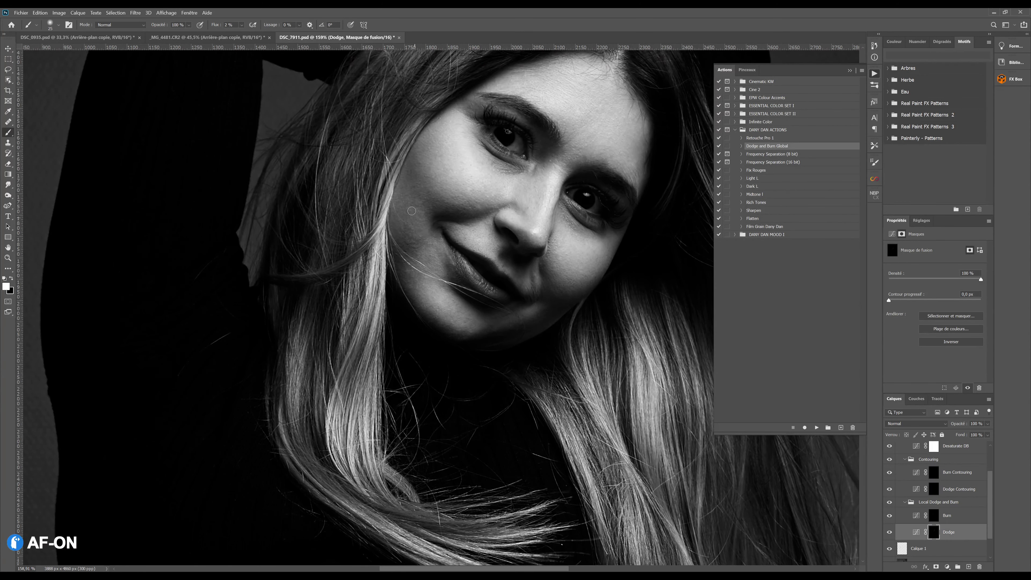
{"action": "key", "text": "bracketleft"}
{"action": "key", "text": "bracketleft"}
{"action": "key", "text": "bracketleft"}
{"action": "key", "text": "bracketleft"}
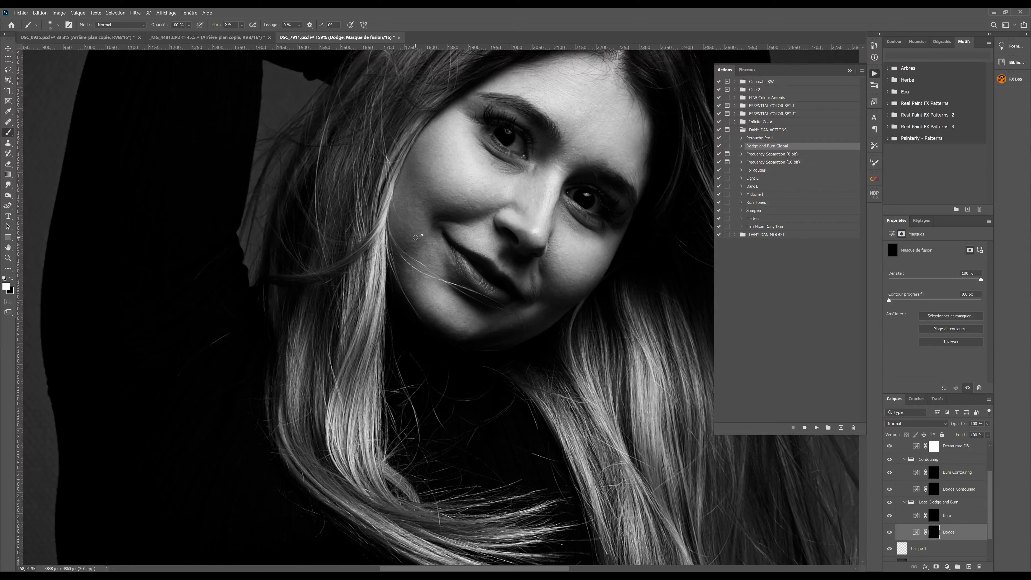
{"action": "key", "text": "bracketright"}
{"action": "key", "text": "bracketright"}
{"action": "mouse_move", "coordinate": [456, 208]}
{"action": "left_mouse_down"}
{"action": "mouse_move", "coordinate": [474, 210]}
{"action": "mouse_move", "coordinate": [476, 221]}
{"action": "left_mouse_up"}
{"action": "key", "text": "bracketleft"}
{"action": "mouse_move", "coordinate": [515, 141]}
{"action": "left_mouse_down"}
{"action": "mouse_move", "coordinate": [503, 112]}
{"action": "mouse_move", "coordinate": [521, 125]}
{"action": "left_mouse_up"}
Lighten the dark patches on the abdomen by painting on the Dodge mask, matching the brush size to each patch.
{"action": "mouse_move", "coordinate": [503, 442]}
{"action": "left_mouse_down"}
{"action": "mouse_move", "coordinate": [469, 101]}
{"action": "mouse_move", "coordinate": [520, 258]}
{"action": "mouse_move", "coordinate": [502, 353]}
{"action": "mouse_move", "coordinate": [430, 406]}
{"action": "left_mouse_up"}
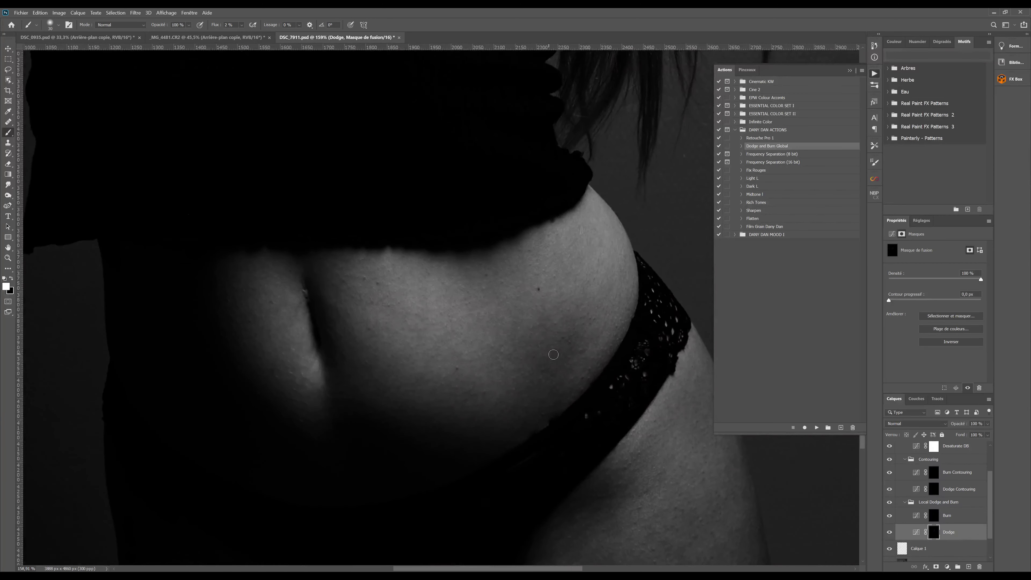
{"action": "key", "text": "bracketright"}
{"action": "key", "text": "bracketright"}
{"action": "key", "text": "bracketright"}
{"action": "key", "text": "bracketleft"}
{"action": "key", "text": "bracketleft"}
{"action": "key", "text": "bracketleft"}
{"action": "key", "text": "bracketleft"}
{"action": "key", "text": "bracketleft"}
{"action": "key", "text": "bracketleft"}
{"action": "key", "text": "bracketright"}
{"action": "key", "text": "bracketright"}
{"action": "key", "text": "bracketright"}
{"action": "key", "text": "bracketright"}
{"action": "key", "text": "bracketright"}
{"action": "key", "text": "bracketright"}
{"action": "key", "text": "bracketright"}
{"action": "mouse_move", "coordinate": [381, 284]}
{"action": "left_mouse_down"}
{"action": "mouse_move", "coordinate": [360, 276]}
{"action": "mouse_move", "coordinate": [370, 282]}
{"action": "mouse_move", "coordinate": [387, 266]}
{"action": "left_mouse_up"}
{"action": "key", "text": "bracketleft"}
{"action": "key", "text": "bracketright"}
{"action": "key", "text": "bracketright"}
{"action": "key", "text": "bracketright"}
Paint on the Burn mask with a larger brush to darken the bright patches on the abdomen near the hip.
{"action": "left_click", "coordinate": [931, 517]}
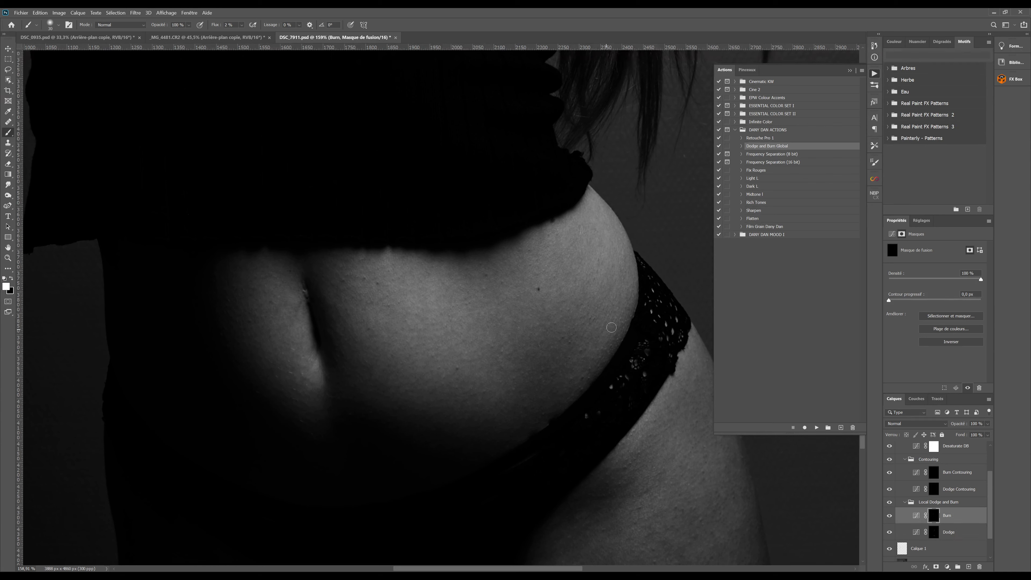
{"action": "key", "text": "bracketright"}
{"action": "key", "text": "bracketright"}
{"action": "key", "text": "bracketright"}
Smooth the dark blotches on the brighter thigh by painting on the Dodge mask, varying the brush size to suit each blotch.
{"action": "mouse_move", "coordinate": [603, 472]}
{"action": "left_mouse_down"}
{"action": "mouse_move", "coordinate": [571, 385]}
{"action": "mouse_move", "coordinate": [551, 379]}
{"action": "mouse_move", "coordinate": [562, 358]}
{"action": "left_mouse_up"}
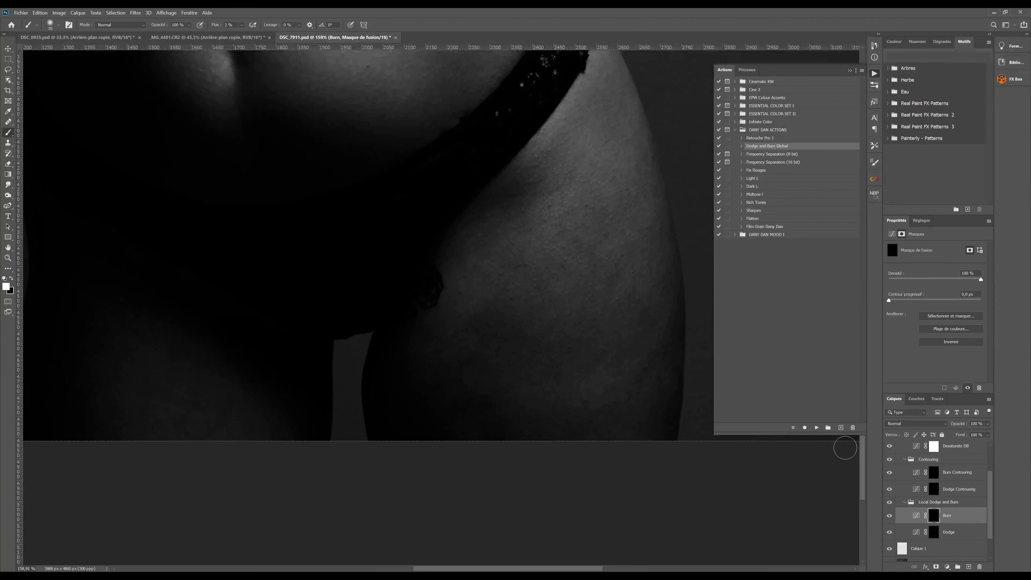
{"action": "left_click", "coordinate": [934, 532]}
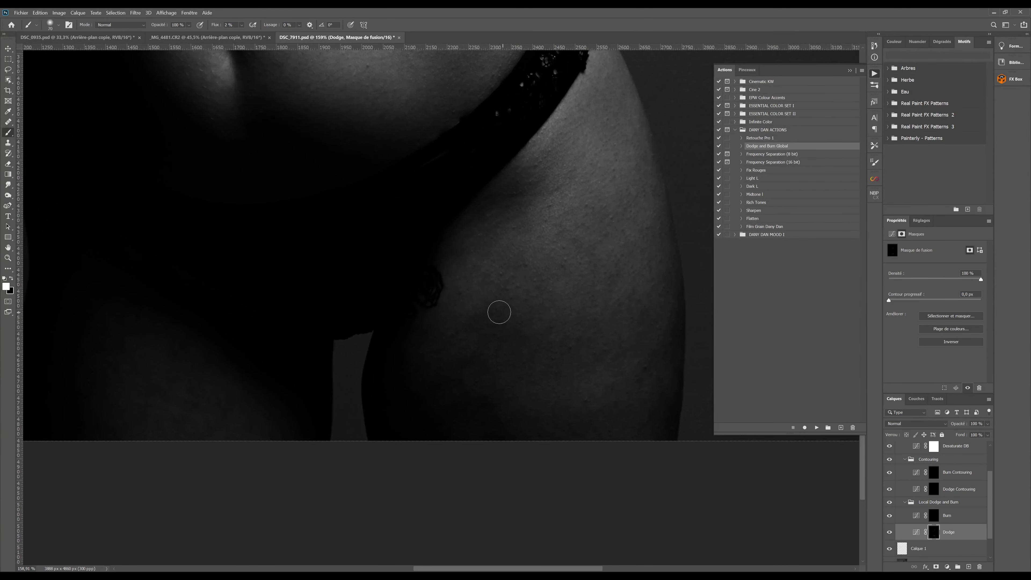
{"action": "key", "text": "bracketleft"}
{"action": "key", "text": "bracketleft"}
{"action": "key", "text": "bracketleft"}
{"action": "key", "text": "bracketleft"}
{"action": "key", "text": "bracketright"}
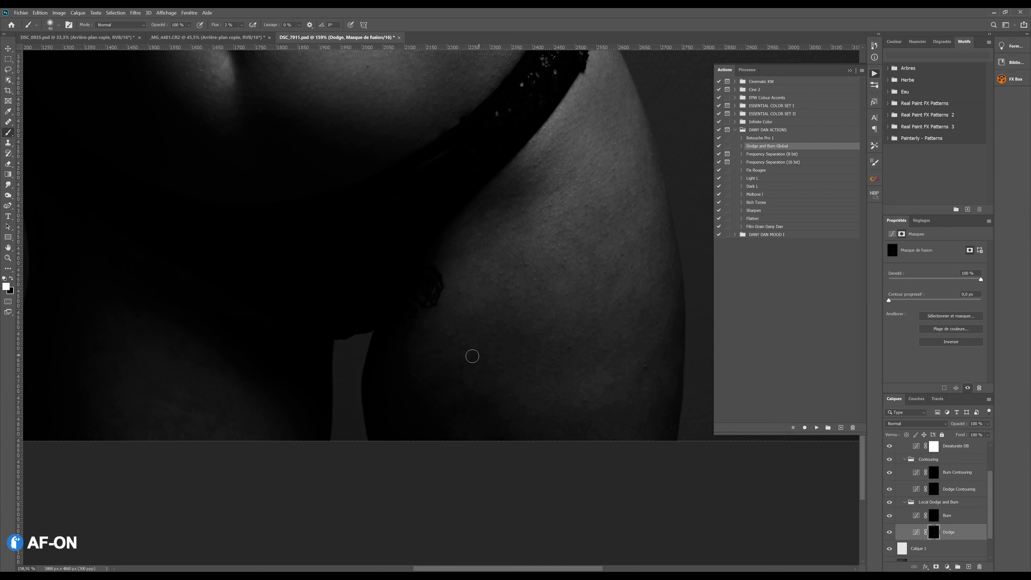
{"action": "key", "text": "bracketleft"}
{"action": "key", "text": "bracketright"}
{"action": "key", "text": "bracketright"}
{"action": "key", "text": "bracketright"}
{"action": "key", "text": "bracketright"}
{"action": "key", "text": "bracketright"}
{"action": "key", "text": "bracketleft"}
{"action": "key", "text": "bracketleft"}
{"action": "key", "text": "bracketleft"}
{"action": "key", "text": "bracketleft"}
{"action": "key", "text": "bracketleft"}
{"action": "key", "text": "bracketright"}
{"action": "key", "text": "bracketleft"}
{"action": "key", "text": "bracketright"}
{"action": "key", "text": "bracketright"}
{"action": "key", "text": "bracketright"}
{"action": "key", "text": "bracketright"}
{"action": "key", "text": "bracketright"}
{"action": "key", "text": "bracketright"}
{"action": "key", "text": "bracketleft"}
{"action": "key", "text": "bracketleft"}
{"action": "key", "text": "bracketleft"}
{"action": "key", "text": "bracketright"}
{"action": "key", "text": "bracketright"}
{"action": "key", "text": "bracketright"}
{"action": "key", "text": "bracketleft"}
{"action": "key", "text": "bracketleft"}
{"action": "key", "text": "bracketleft"}
{"action": "key", "text": "bracketleft"}
{"action": "key", "text": "bracketright"}
{"action": "key", "text": "bracketright"}
{"action": "key", "text": "bracketright"}
{"action": "key", "text": "bracketright"}
{"action": "key", "text": "bracketleft"}
Darken the bright patches on the same thigh by painting on the Burn mask, adapting the brush size.
{"action": "left_click", "coordinate": [932, 519]}
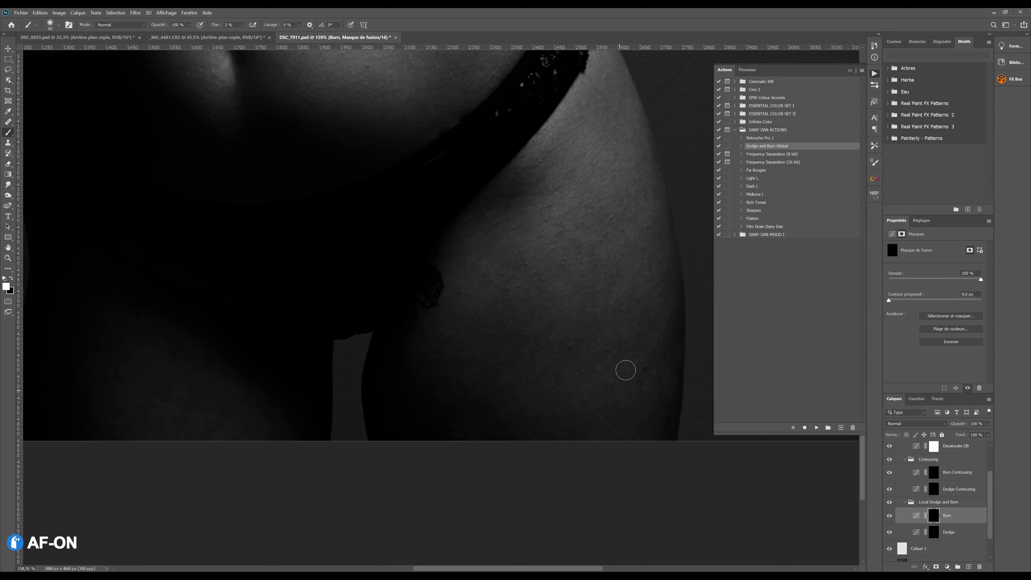
{"action": "key", "text": "bracketleft"}
{"action": "key", "text": "bracketleft"}
{"action": "key", "text": "bracketright"}
{"action": "key", "text": "bracketright"}
{"action": "key", "text": "bracketright"}
{"action": "key", "text": "bracketright"}
{"action": "key", "text": "bracketright"}
{"action": "key", "text": "bracketright"}
{"action": "key", "text": "bracketleft"}
Lighten the dark patches on the shadowed thigh by painting on the Dodge mask with a reduced brush.
{"action": "left_click_drag", "start_coordinate": [299, 343], "coordinate": [557, 308]}
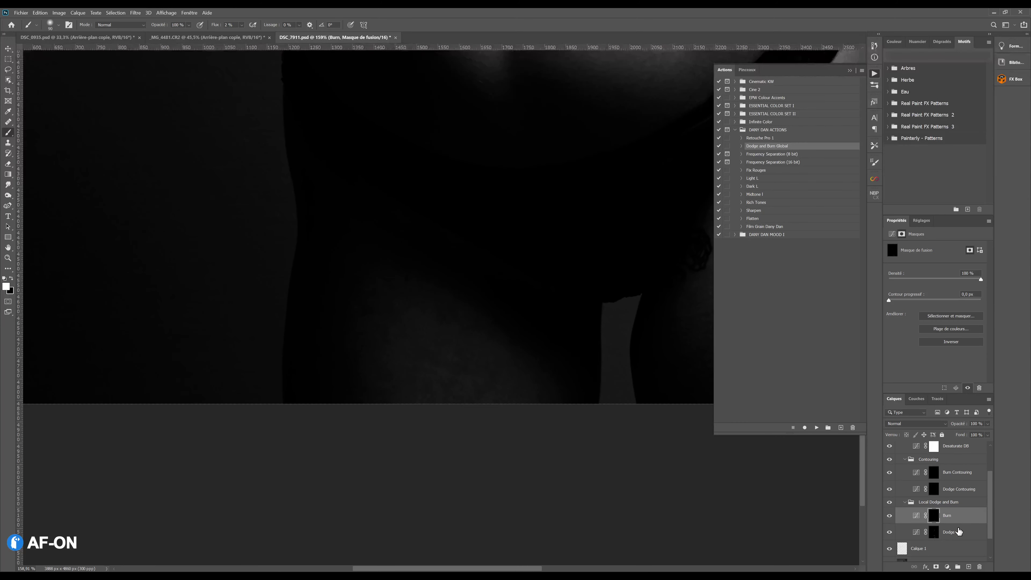
{"action": "left_click", "coordinate": [938, 537]}
{"action": "key", "text": "bracketleft"}
{"action": "key", "text": "bracketleft"}
{"action": "key", "text": "bracketleft"}
{"action": "key", "text": "bracketleft"}
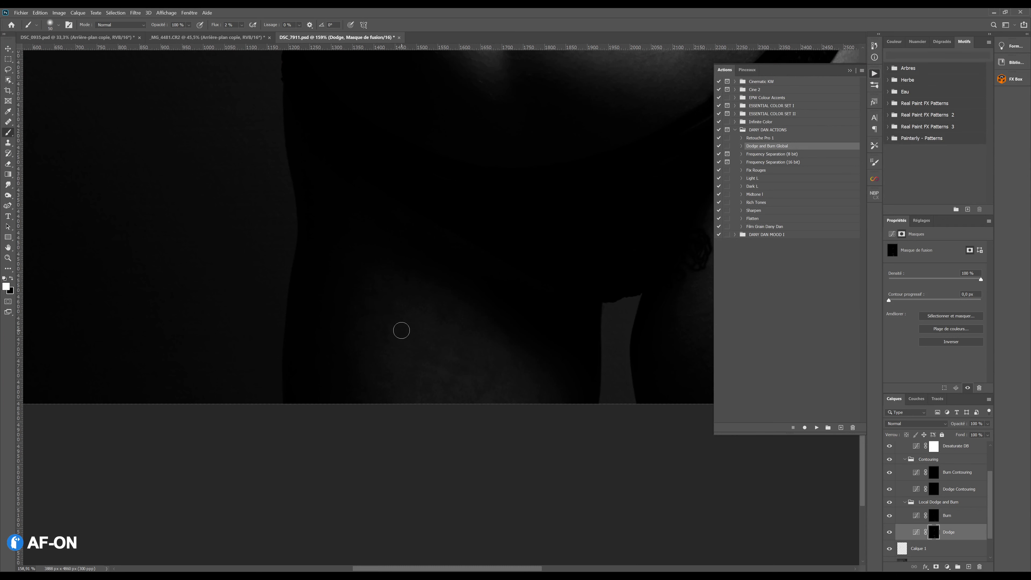
{"action": "key", "text": "bracketleft"}
{"action": "key", "text": "bracketleft"}
{"action": "key", "text": "bracketleft"}
{"action": "key", "text": "bracketright"}
{"action": "key", "text": "bracketright"}
{"action": "key", "text": "bracketright"}
{"action": "scroll", "coordinate": [464, 288], "scroll_direction": "down", "scroll_amount": 6}
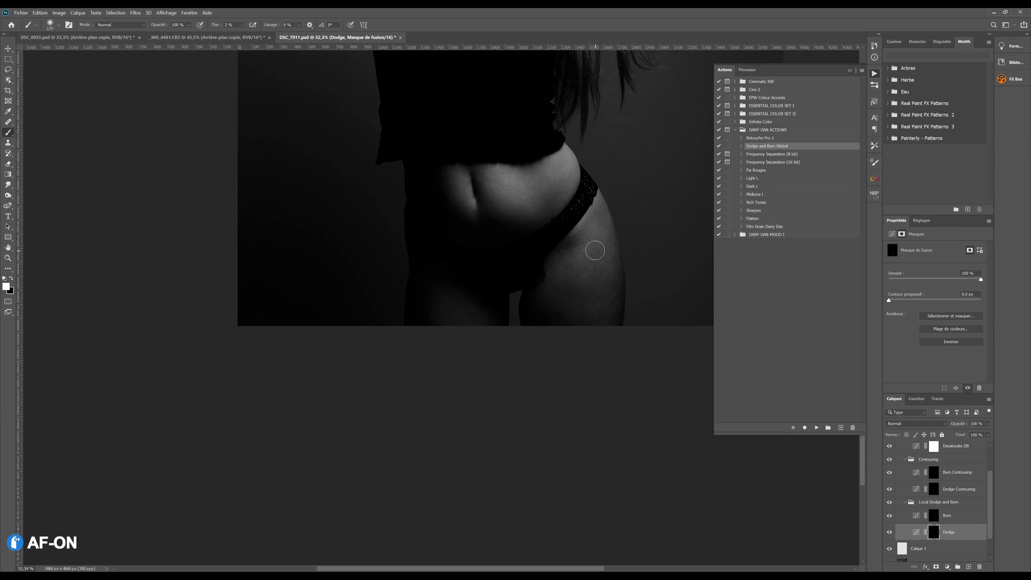
Lighten the remaining dark patches on the brighter thigh by painting on the Dodge mask, varying the brush size to suit each patch.
{"action": "key", "text": "bracketright"}
{"action": "key", "text": "bracketright"}
{"action": "key", "text": "bracketleft"}
{"action": "key", "text": "bracketleft"}
{"action": "key", "text": "bracketleft"}
{"action": "key", "text": "bracketleft"}
{"action": "key", "text": "bracketright"}
{"action": "key", "text": "bracketright"}
{"action": "key", "text": "bracketleft"}
{"action": "key", "text": "bracketleft"}
{"action": "key", "text": "bracketleft"}
Darken the remaining bright patches on the brighter thigh by painting on the Burn mask, matching the brush size to each patch.
{"action": "left_click", "coordinate": [934, 523]}
{"action": "key", "text": "bracketright"}
{"action": "key", "text": "bracketright"}
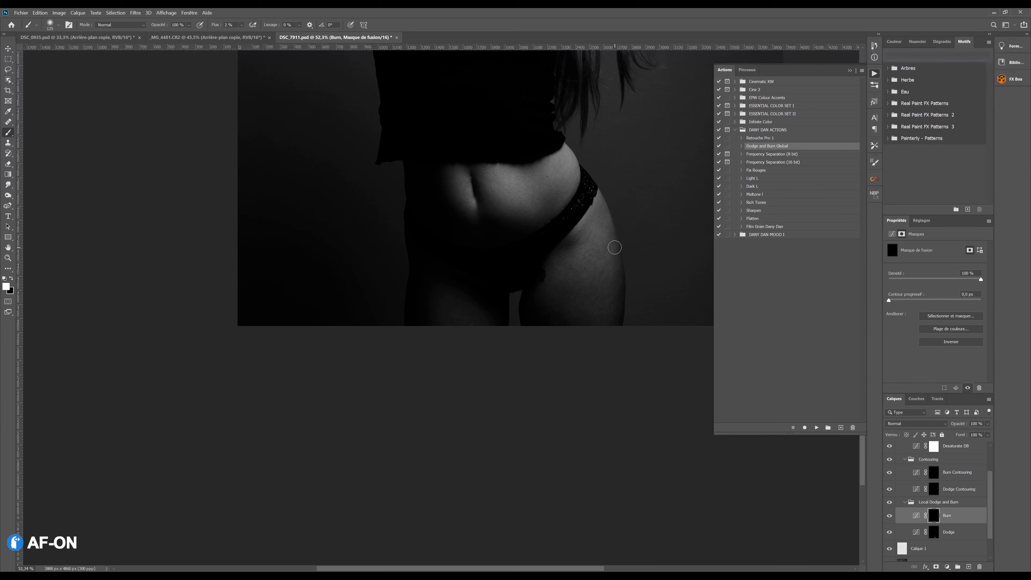
{"action": "key", "text": "bracketleft"}
{"action": "key", "text": "bracketleft"}
{"action": "key", "text": "bracketright"}
{"action": "key", "text": "bracketright"}
{"action": "key", "text": "bracketright"}
{"action": "key", "text": "bracketleft"}
{"action": "key", "text": "bracketleft"}
{"action": "key", "text": "bracketright"}
{"action": "key", "text": "bracketright"}
Even out the small dark areas on the face around the chin by painting on the Dodge mask with a much smaller brush.
{"action": "left_click", "coordinate": [933, 534]}
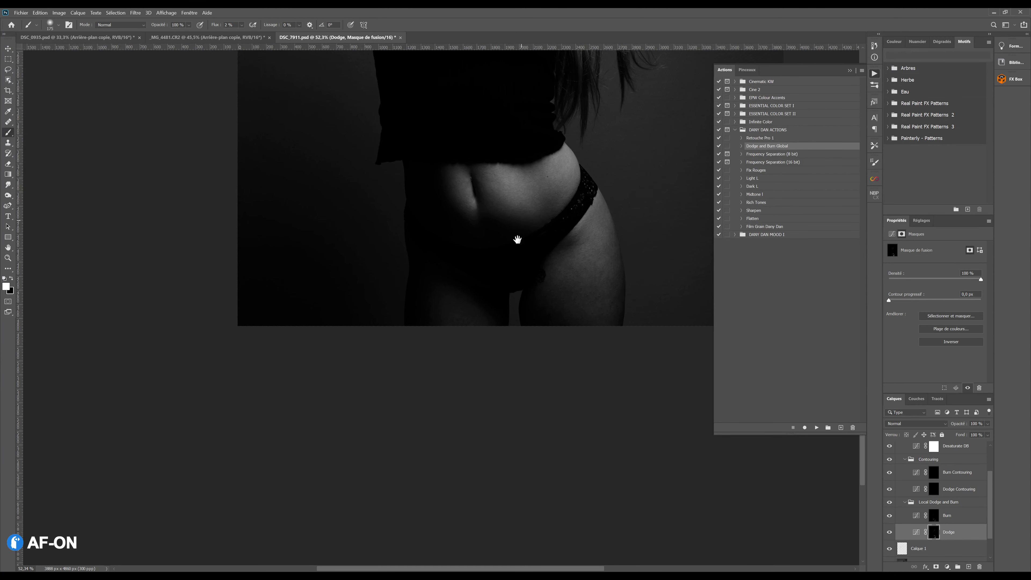
{"action": "left_click_drag", "start_coordinate": [518, 239], "coordinate": [477, 561]}
{"action": "mouse_move", "coordinate": [508, 191]}
{"action": "left_mouse_down"}
{"action": "mouse_move", "coordinate": [486, 373]}
{"action": "mouse_move", "coordinate": [489, 338]}
{"action": "left_mouse_up"}
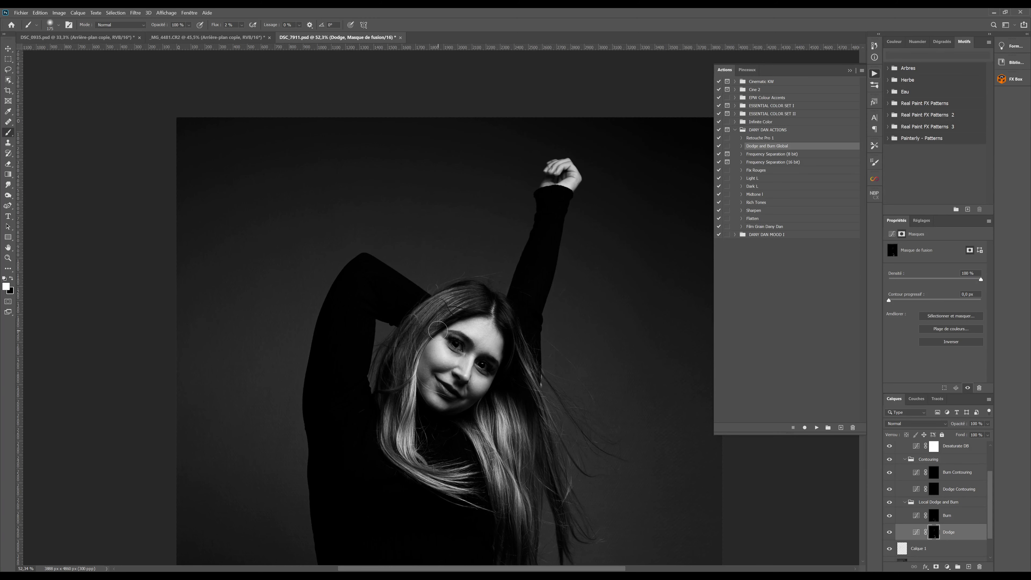
{"action": "scroll", "coordinate": [425, 387], "scroll_direction": "up", "scroll_amount": 5}
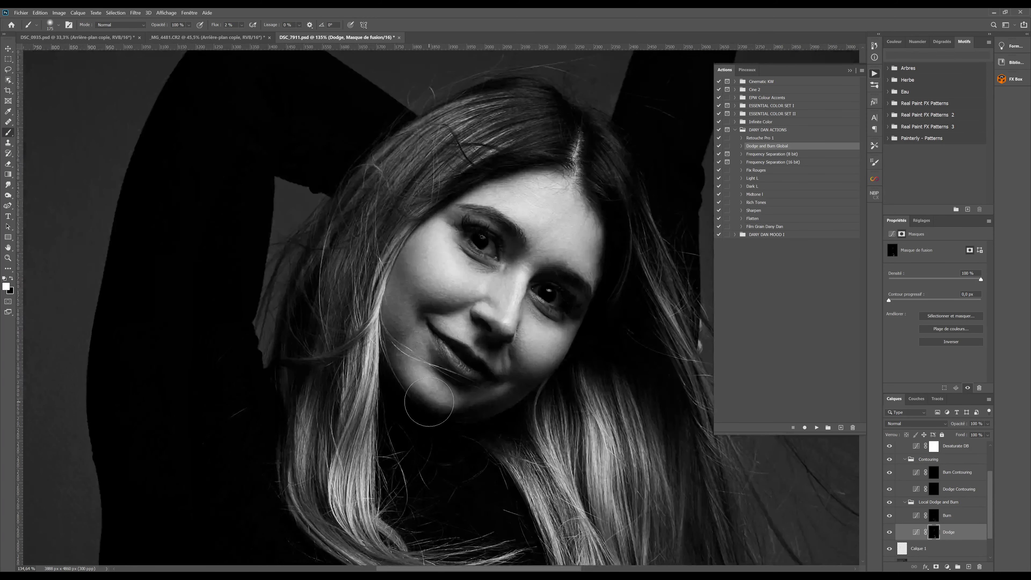
{"action": "key", "text": "bracketleft"}
{"action": "key", "text": "bracketleft"}
{"action": "key", "text": "bracketleft"}
{"action": "key", "text": "bracketleft"}
{"action": "key", "text": "bracketleft"}
{"action": "key", "text": "bracketleft"}
{"action": "key", "text": "bracketleft"}
{"action": "key", "text": "bracketleft"}
{"action": "key", "text": "bracketleft"}
Compare the portrait with and without the Local Dodge and Burn group, checking the face, the abdomen and thighs, and the whole picture.
{"action": "left_click", "coordinate": [889, 503]}
{"action": "left_click", "coordinate": [889, 504]}
{"action": "left_click", "coordinate": [889, 504]}
{"action": "scroll", "coordinate": [475, 376], "scroll_direction": "down", "scroll_amount": 5}
{"action": "scroll", "coordinate": [525, 432], "scroll_direction": "down", "scroll_amount": 4}
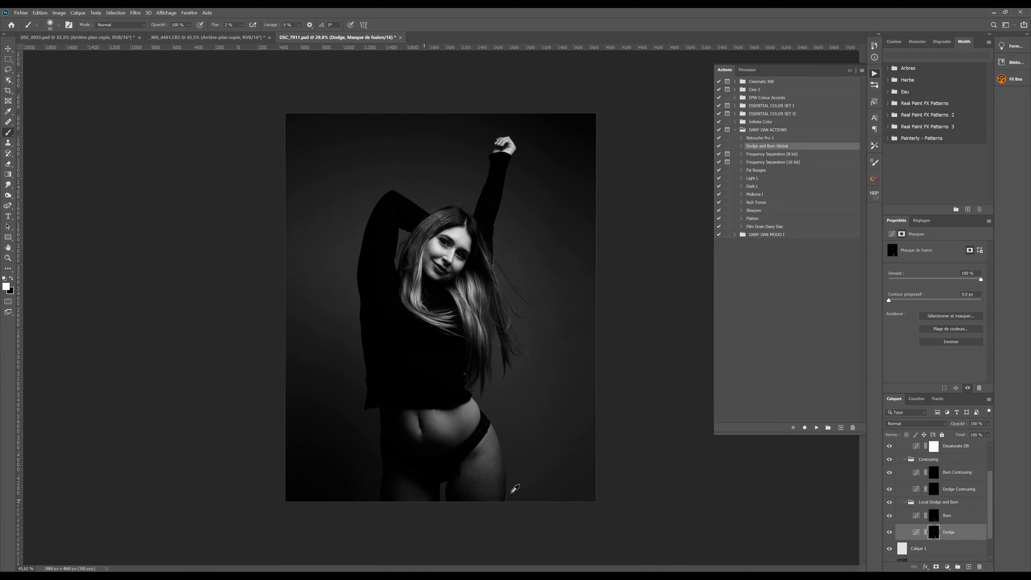
{"action": "scroll", "coordinate": [528, 467], "scroll_direction": "up", "scroll_amount": 5}
{"action": "scroll", "coordinate": [536, 497], "scroll_direction": "down", "scroll_amount": 3}
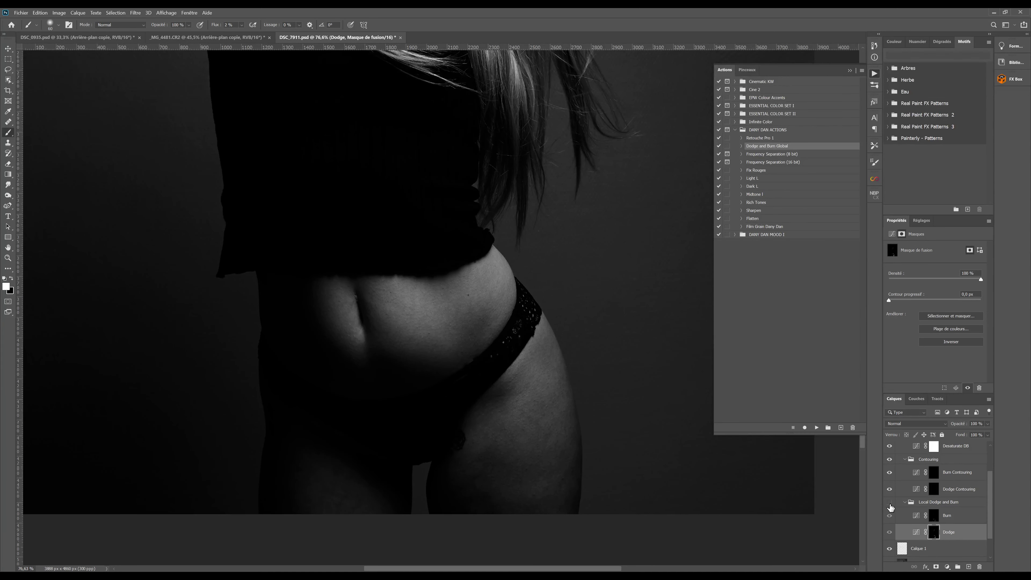
{"action": "scroll", "coordinate": [599, 354], "scroll_direction": "down", "scroll_amount": 5}
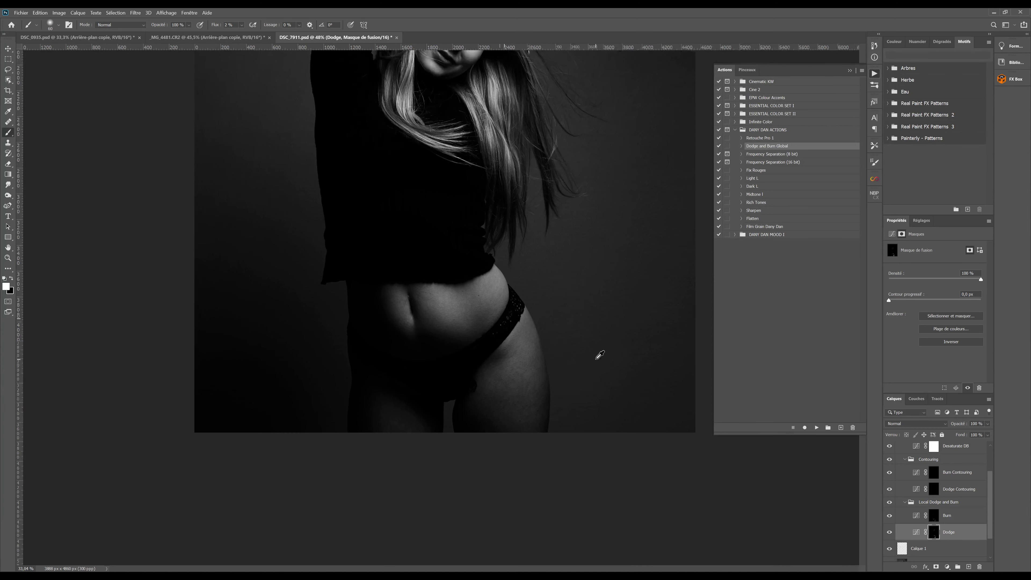
{"action": "scroll", "coordinate": [602, 348], "scroll_direction": "up", "scroll_amount": 1}
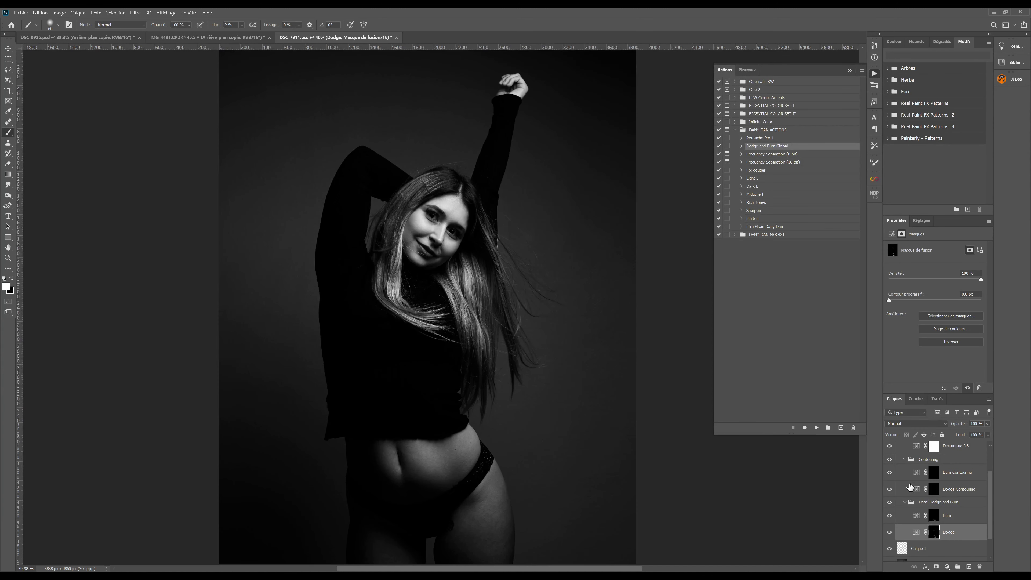
Brighten the highlight on the forehead by painting on the Dodge Contouring mask with an enlarged brush.
{"action": "left_click", "coordinate": [933, 490]}
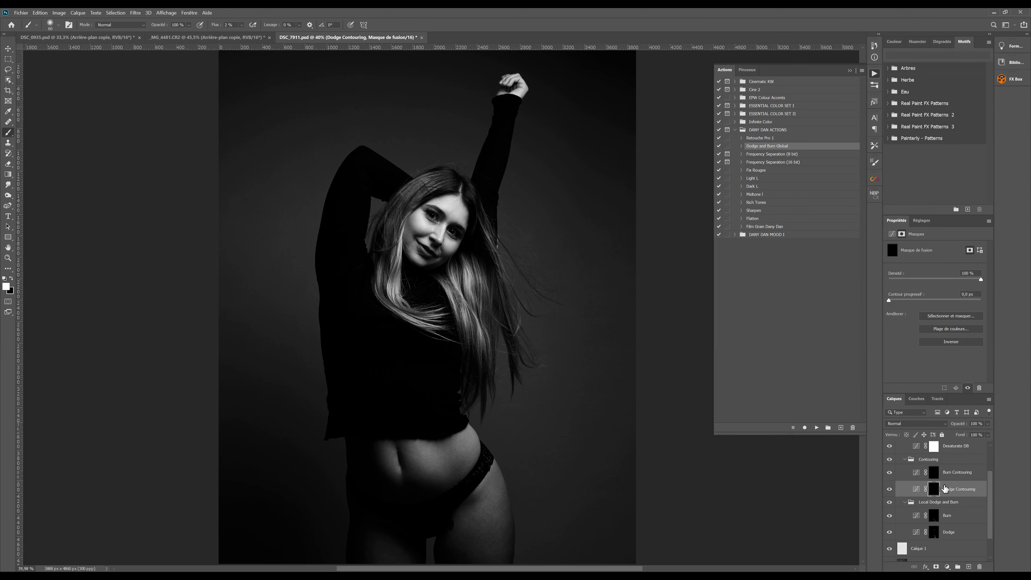
{"action": "scroll", "coordinate": [422, 180], "scroll_direction": "up", "scroll_amount": 5}
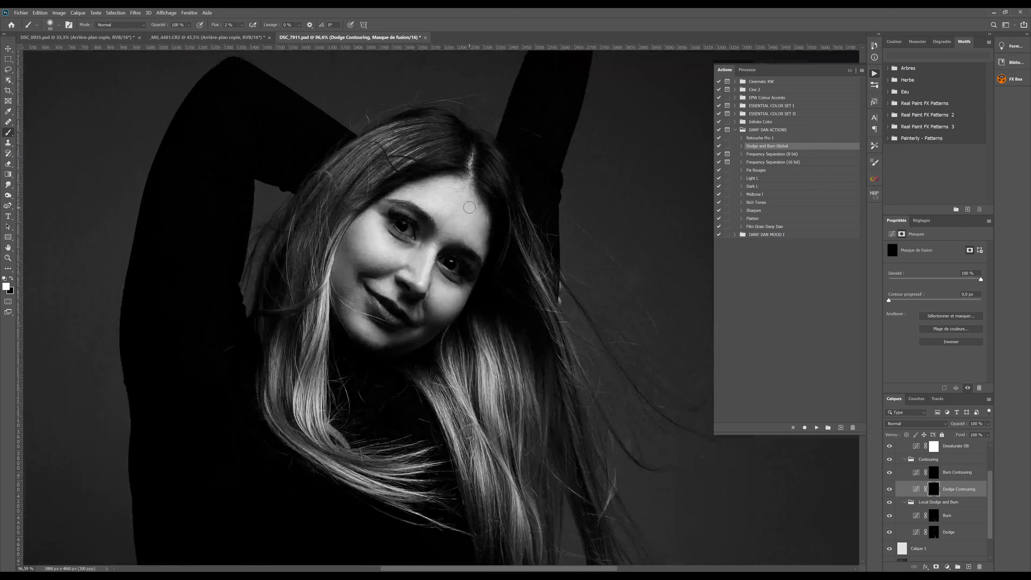
{"action": "key", "text": "bracketright"}
{"action": "key", "text": "bracketright"}
{"action": "key", "text": "bracketright"}
{"action": "key", "text": "bracketright"}
{"action": "key", "text": "bracketright"}
{"action": "mouse_move", "coordinate": [432, 200]}
{"action": "left_mouse_down"}
{"action": "mouse_move", "coordinate": [445, 218]}
{"action": "mouse_move", "coordinate": [418, 195]}
{"action": "mouse_move", "coordinate": [449, 196]}
{"action": "left_mouse_up"}
Accentuate the smaller facial highlights on the Dodge Contouring mask, using a progressively smaller brush.
{"action": "key", "text": "bracketleft"}
{"action": "key", "text": "bracketright"}
{"action": "key", "text": "bracketleft"}
{"action": "key", "text": "bracketleft"}
{"action": "key", "text": "bracketleft"}
{"action": "key", "text": "bracketleft"}
{"action": "key", "text": "bracketleft"}
{"action": "key", "text": "bracketleft"}
{"action": "key", "text": "bracketleft"}
Brighten the abdomen beside the navel by painting on the Dodge Contouring mask with a larger brush.
{"action": "scroll", "coordinate": [423, 303], "scroll_direction": "down", "scroll_amount": 5}
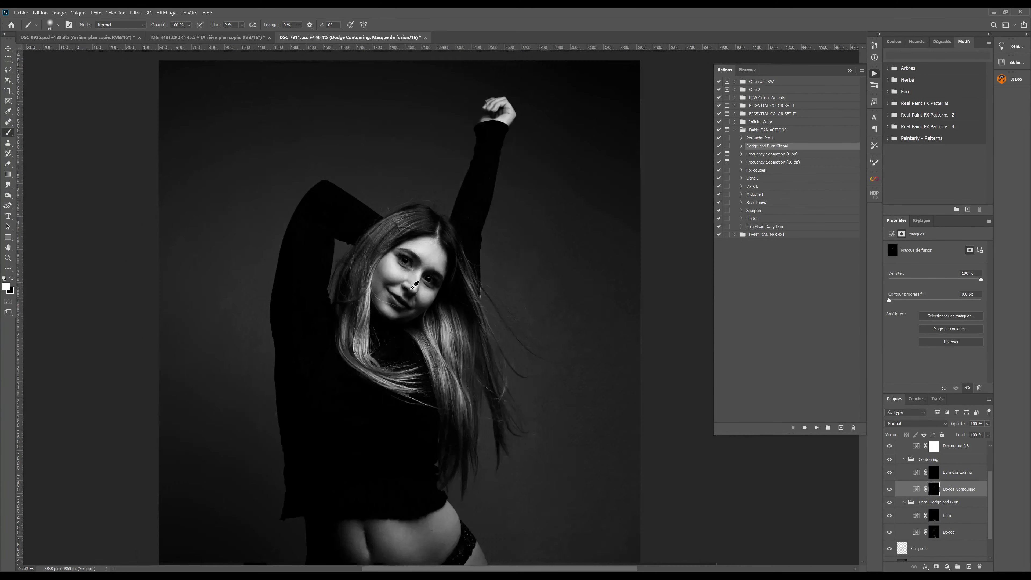
{"action": "scroll", "coordinate": [470, 424], "scroll_direction": "up", "scroll_amount": 3}
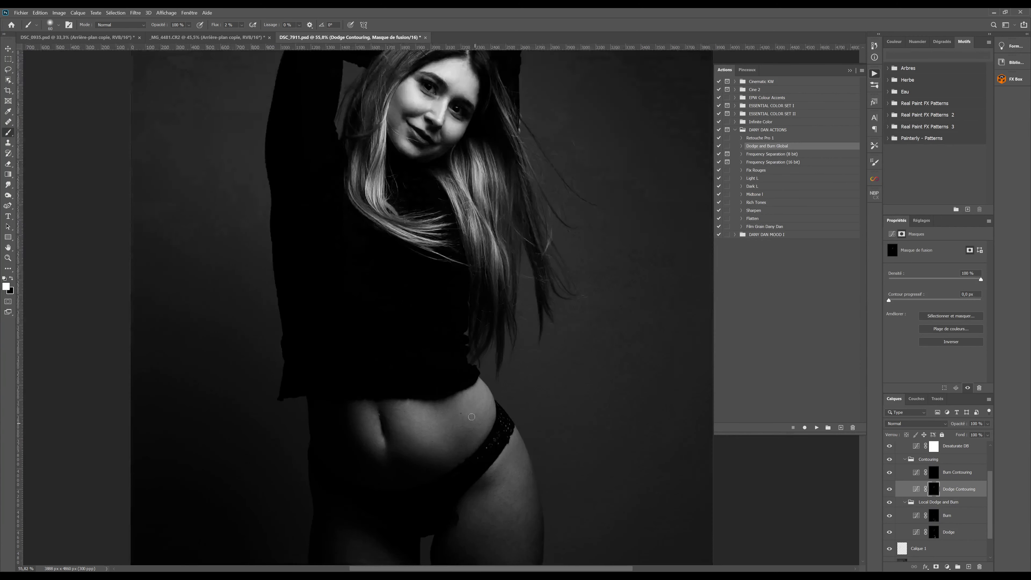
{"action": "key", "text": "bracketright"}
{"action": "key", "text": "bracketright"}
{"action": "key", "text": "bracketright"}
{"action": "key", "text": "bracketright"}
{"action": "key", "text": "bracketright"}
{"action": "key", "text": "bracketright"}
{"action": "mouse_move", "coordinate": [375, 424]}
{"action": "left_mouse_down"}
{"action": "mouse_move", "coordinate": [385, 456]}
{"action": "mouse_move", "coordinate": [379, 438]}
{"action": "left_mouse_up"}
Reinforce the light across the middle of the abdomen on the Dodge Contouring mask, changing from a small to a large brush.
{"action": "key", "text": "bracketleft"}
{"action": "key", "text": "bracketleft"}
{"action": "key", "text": "bracketleft"}
{"action": "key", "text": "bracketleft"}
{"action": "key", "text": "bracketright"}
{"action": "key", "text": "bracketright"}
{"action": "key", "text": "bracketright"}
{"action": "key", "text": "bracketright"}
{"action": "key", "text": "bracketright"}
{"action": "key", "text": "bracketright"}
{"action": "mouse_move", "coordinate": [406, 424]}
{"action": "left_mouse_down"}
{"action": "mouse_move", "coordinate": [432, 425]}
{"action": "mouse_move", "coordinate": [438, 439]}
{"action": "mouse_move", "coordinate": [407, 421]}
{"action": "mouse_move", "coordinate": [417, 413]}
{"action": "left_mouse_up"}
Brighten the hip and the lit thigh with broad strokes on the Dodge Contouring mask, adapting the brush size.
{"action": "key", "text": "bracketright"}
{"action": "key", "text": "bracketright"}
{"action": "key", "text": "bracketleft"}
{"action": "key", "text": "bracketleft"}
{"action": "key", "text": "bracketleft"}
{"action": "key", "text": "bracketright"}
{"action": "key", "text": "bracketright"}
{"action": "key", "text": "bracketright"}
{"action": "key", "text": "bracketright"}
{"action": "key", "text": "bracketright"}
{"action": "key", "text": "bracketleft"}
{"action": "key", "text": "bracketleft"}
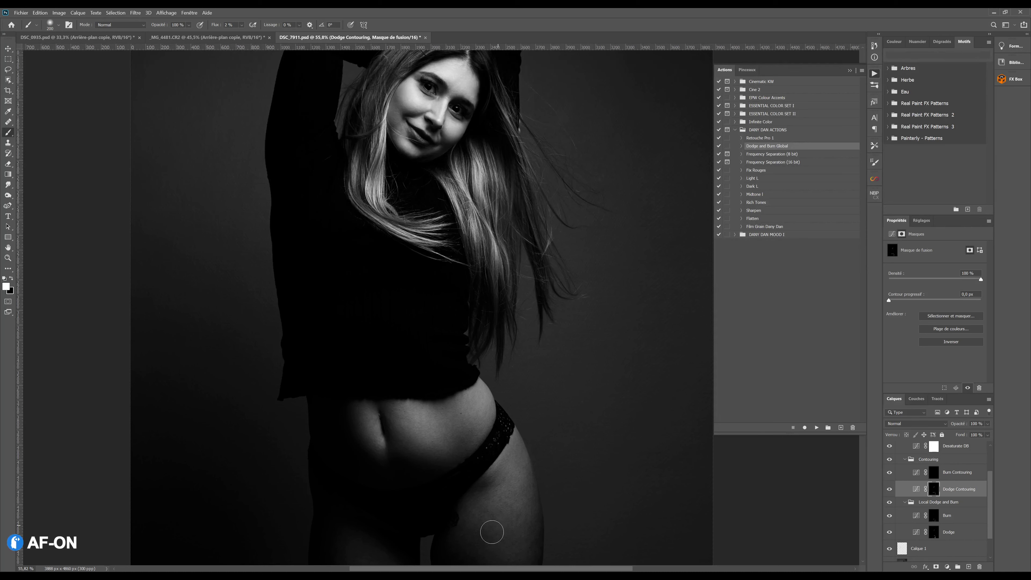
{"action": "mouse_move", "coordinate": [517, 481]}
{"action": "left_mouse_down"}
{"action": "mouse_move", "coordinate": [520, 519]}
{"action": "mouse_move", "coordinate": [515, 440]}
{"action": "mouse_move", "coordinate": [524, 495]}
{"action": "mouse_move", "coordinate": [516, 446]}
{"action": "left_mouse_up"}
{"action": "key", "text": "bracketleft"}
{"action": "key", "text": "bracketright"}
Set the brush flow to 4% and brighten the lower part of the face on the Dodge Contouring mask with a reduced brush.
{"action": "left_click", "coordinate": [229, 26]}
{"action": "key", "text": "Return"}
{"action": "scroll", "coordinate": [497, 113], "scroll_direction": "up", "scroll_amount": 5}
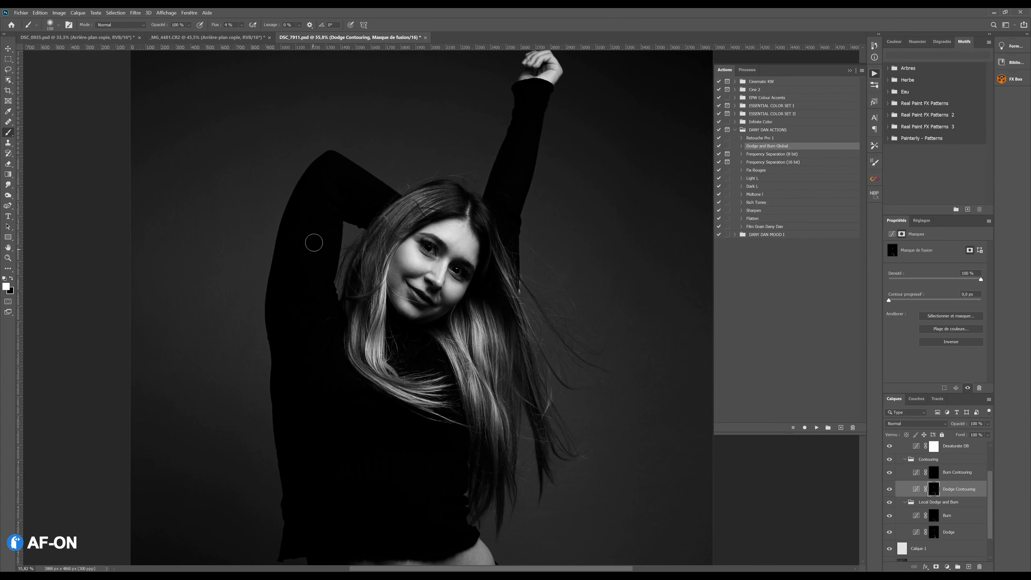
{"action": "key", "text": "bracketleft"}
{"action": "key", "text": "bracketleft"}
{"action": "key", "text": "bracketleft"}
{"action": "key", "text": "bracketleft"}
{"action": "left_click", "coordinate": [406, 304]}
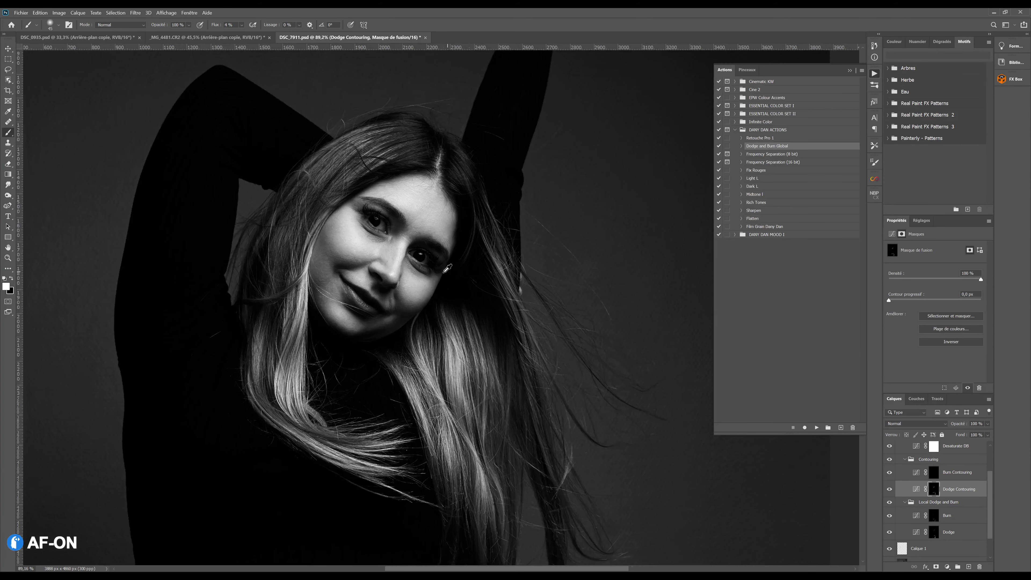
Strengthen the highlights over the face on the Dodge Contouring mask, varying the brush size from fine details to wider areas.
{"action": "scroll", "coordinate": [529, 298], "scroll_direction": "up", "scroll_amount": 4}
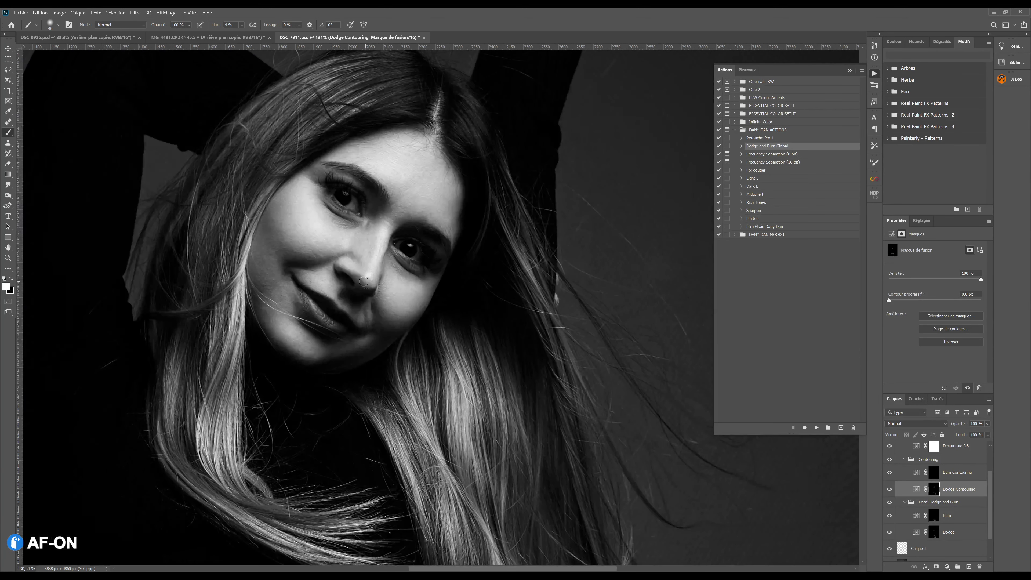
{"action": "key", "text": "bracketleft"}
{"action": "key", "text": "bracketleft"}
{"action": "key", "text": "bracketright"}
{"action": "key", "text": "bracketright"}
{"action": "key", "text": "bracketright"}
{"action": "key", "text": "bracketright"}
{"action": "key", "text": "bracketright"}
{"action": "key", "text": "bracketleft"}
{"action": "key", "text": "bracketright"}
{"action": "key", "text": "bracketright"}
{"action": "key", "text": "bracketright"}
{"action": "key", "text": "bracketleft"}
{"action": "key", "text": "bracketleft"}
Brighten both eyes with short strokes on the Dodge Contouring mask, using a small brush.
{"action": "mouse_move", "coordinate": [344, 201]}
{"action": "left_mouse_down"}
{"action": "mouse_move", "coordinate": [353, 200]}
{"action": "mouse_move", "coordinate": [338, 212]}
{"action": "left_mouse_up"}
{"action": "key", "text": "bracketleft"}
{"action": "left_click_drag", "start_coordinate": [412, 246], "coordinate": [418, 254]}
{"action": "key", "text": "bracketleft"}
{"action": "key", "text": "bracketright"}
Brighten the curve of the hip and outer thigh on the Dodge Contouring mask with an enlarged brush.
{"action": "scroll", "coordinate": [357, 289], "scroll_direction": "down", "scroll_amount": 5}
{"action": "scroll", "coordinate": [405, 303], "scroll_direction": "down", "scroll_amount": 5}
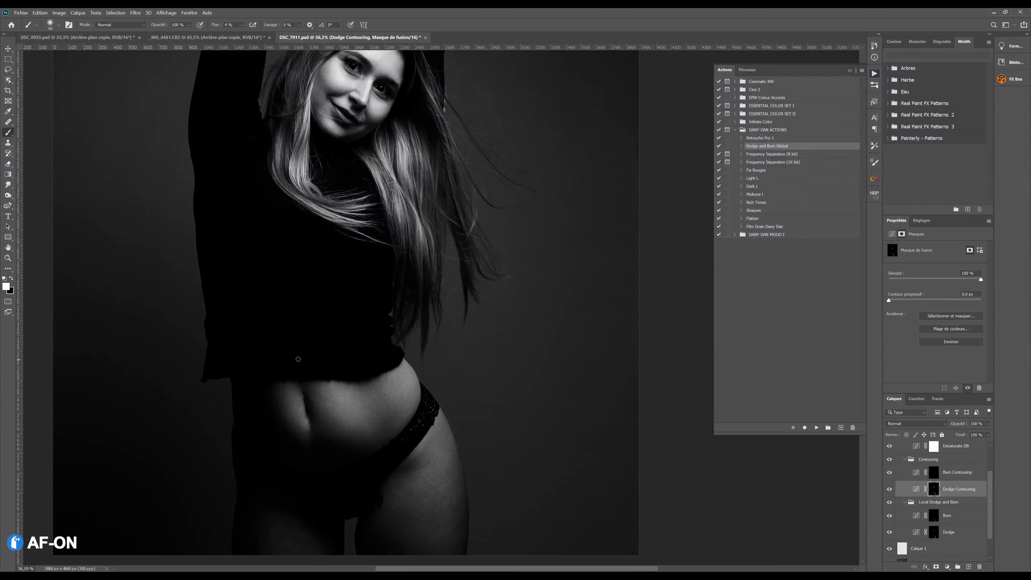
{"action": "key", "text": "bracketright"}
{"action": "key", "text": "bracketright"}
{"action": "key", "text": "bracketright"}
{"action": "key", "text": "bracketright"}
{"action": "key", "text": "bracketright"}
{"action": "key", "text": "bracketright"}
{"action": "key", "text": "bracketright"}
{"action": "mouse_move", "coordinate": [437, 427]}
{"action": "left_mouse_down"}
{"action": "mouse_move", "coordinate": [450, 499]}
{"action": "mouse_move", "coordinate": [435, 440]}
{"action": "mouse_move", "coordinate": [448, 492]}
{"action": "mouse_move", "coordinate": [445, 461]}
{"action": "mouse_move", "coordinate": [442, 483]}
{"action": "mouse_move", "coordinate": [429, 438]}
{"action": "mouse_move", "coordinate": [420, 450]}
{"action": "mouse_move", "coordinate": [438, 438]}
{"action": "mouse_move", "coordinate": [448, 479]}
{"action": "left_mouse_up"}
Brighten the light strands of hair on the Dodge Contouring mask with a smaller brush.
{"action": "scroll", "coordinate": [278, 134], "scroll_direction": "up", "scroll_amount": 5}
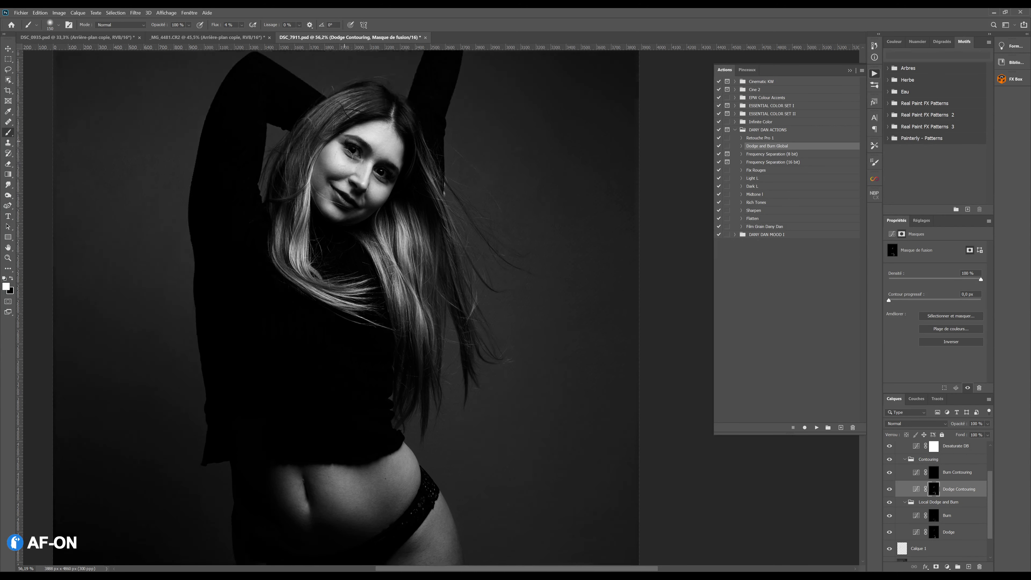
{"action": "key", "text": "bracketleft"}
{"action": "key", "text": "bracketleft"}
{"action": "key", "text": "bracketleft"}
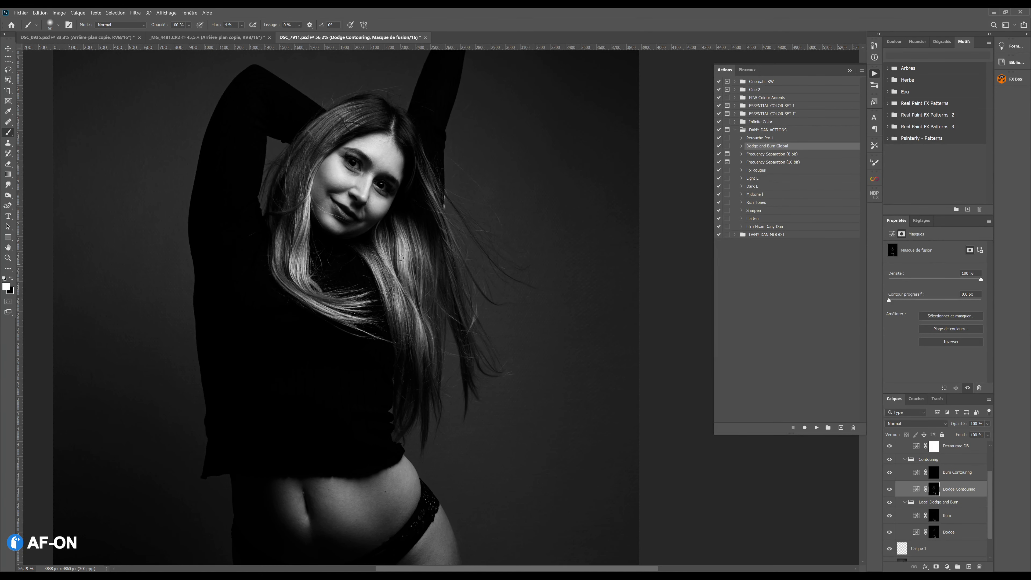
Darken the lower thighs with a large brush at 2% flow on the Burn Contouring mask.
{"action": "scroll", "coordinate": [499, 246], "scroll_direction": "down", "scroll_amount": 2}
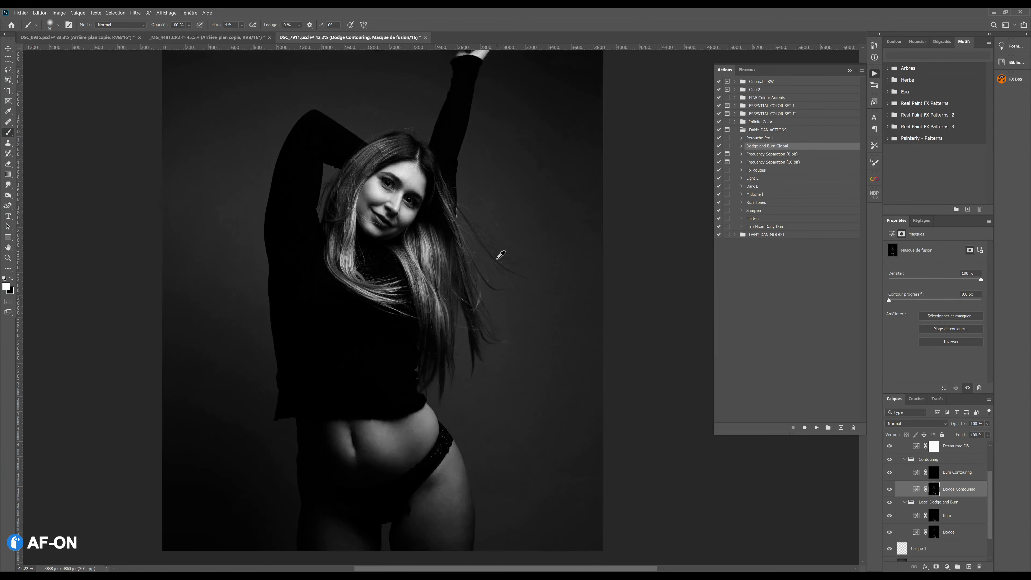
{"action": "left_click", "coordinate": [934, 474]}
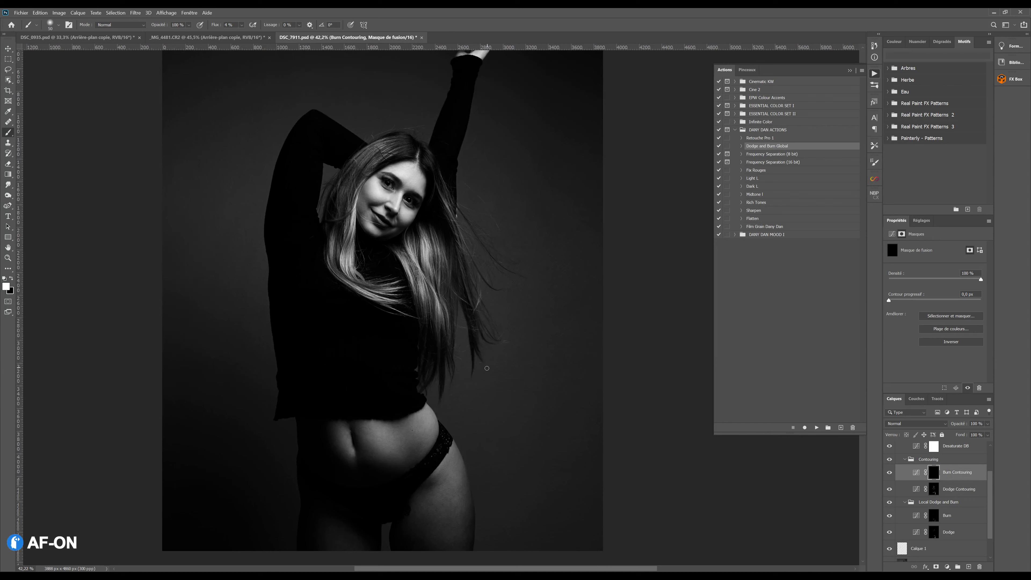
{"action": "key", "text": "bracketright"}
{"action": "key", "text": "bracketright"}
{"action": "key", "text": "bracketright"}
{"action": "key", "text": "bracketright"}
{"action": "key", "text": "bracketright"}
{"action": "key", "text": "bracketright"}
{"action": "key", "text": "bracketright"}
{"action": "key", "text": "bracketright"}
{"action": "key", "text": "bracketright"}
{"action": "key", "text": "bracketright"}
{"action": "left_click", "coordinate": [230, 25]}
{"action": "key", "text": "Return"}
{"action": "mouse_move", "coordinate": [423, 531]}
{"action": "left_mouse_down"}
{"action": "mouse_move", "coordinate": [407, 536]}
{"action": "mouse_move", "coordinate": [425, 500]}
{"action": "mouse_move", "coordinate": [440, 570]}
{"action": "mouse_move", "coordinate": [405, 531]}
{"action": "mouse_move", "coordinate": [364, 523]}
{"action": "mouse_move", "coordinate": [375, 550]}
{"action": "mouse_move", "coordinate": [309, 523]}
{"action": "mouse_move", "coordinate": [320, 562]}
{"action": "mouse_move", "coordinate": [325, 544]}
{"action": "left_mouse_up"}
Darken the outer edge of the hip and thigh on the Burn Contouring mask with a slightly smaller brush.
{"action": "key", "text": "bracketleft"}
{"action": "key", "text": "bracketleft"}
{"action": "left_click_drag", "start_coordinate": [465, 472], "coordinate": [467, 532]}
{"action": "scroll", "coordinate": [393, 147], "scroll_direction": "up", "scroll_amount": 4}
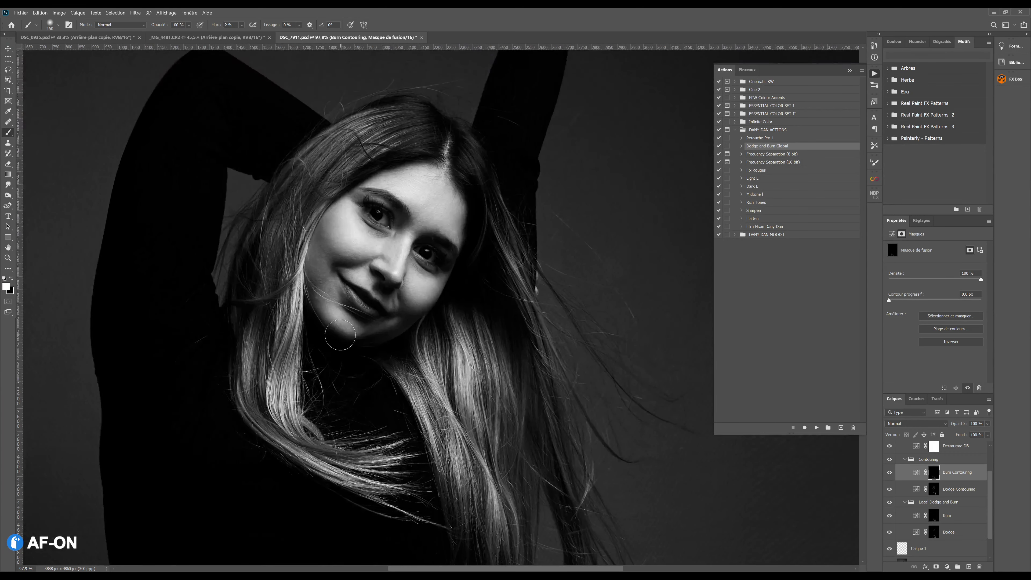
Reduce the brush size for finer work on the Burn Contouring mask.
{"action": "key", "text": "bracketleft"}
{"action": "key", "text": "bracketleft"}
{"action": "key", "text": "bracketleft"}
{"action": "key", "text": "bracketleft"}
{"action": "key", "text": "bracketleft"}
{"action": "key", "text": "bracketleft"}
{"action": "key", "text": "bracketleft"}
{"action": "key", "text": "bracketleft"}
{"action": "key", "text": "bracketleft"}
{"action": "key", "text": "bracketleft"}
{"action": "key", "text": "bracketleft"}
{"action": "key", "text": "bracketright"}
{"action": "key", "text": "bracketright"}
Hide the Aide DB helper group and collapse the parent Dossier DB group.
{"action": "scroll", "coordinate": [410, 276], "scroll_direction": "down", "scroll_amount": 6}
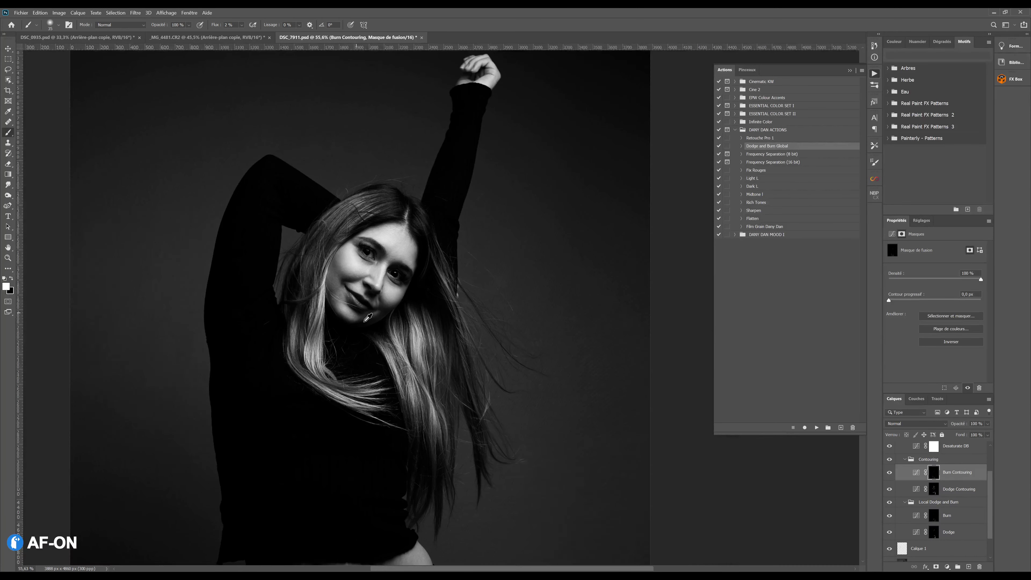
{"action": "scroll", "coordinate": [983, 507], "scroll_direction": "up", "scroll_amount": 2}
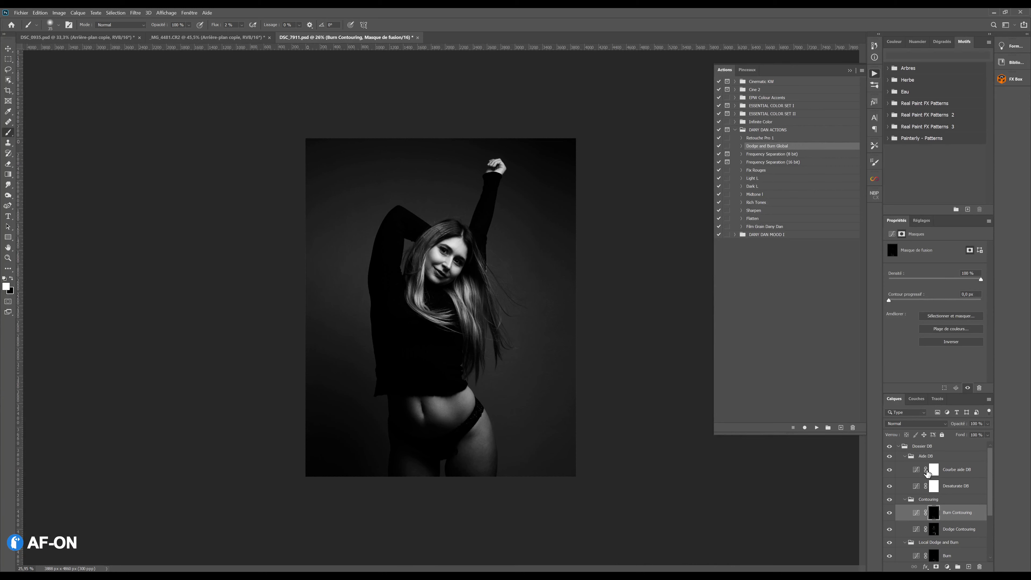
{"action": "left_click", "coordinate": [890, 455]}
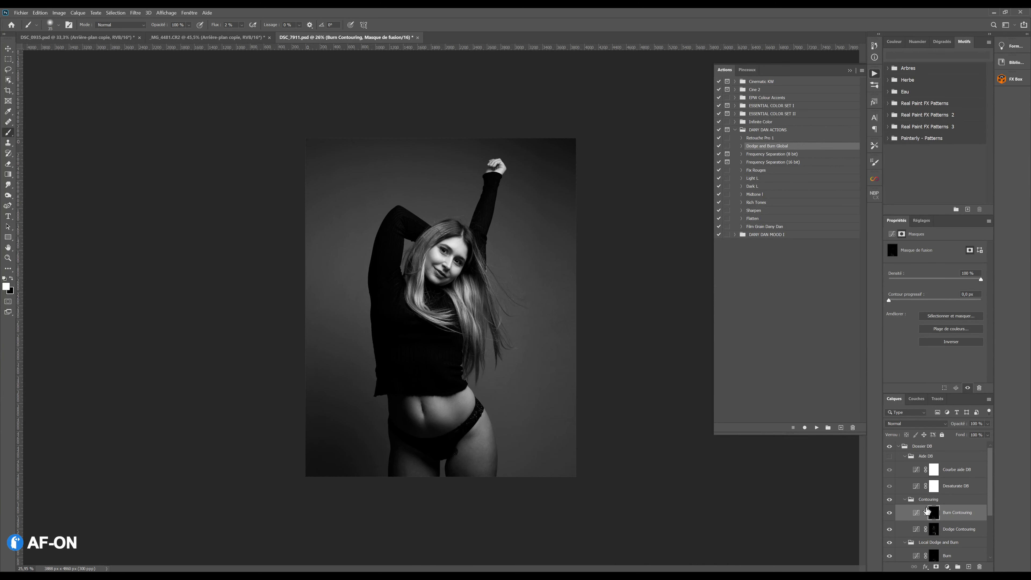
{"action": "left_click", "coordinate": [897, 447]}
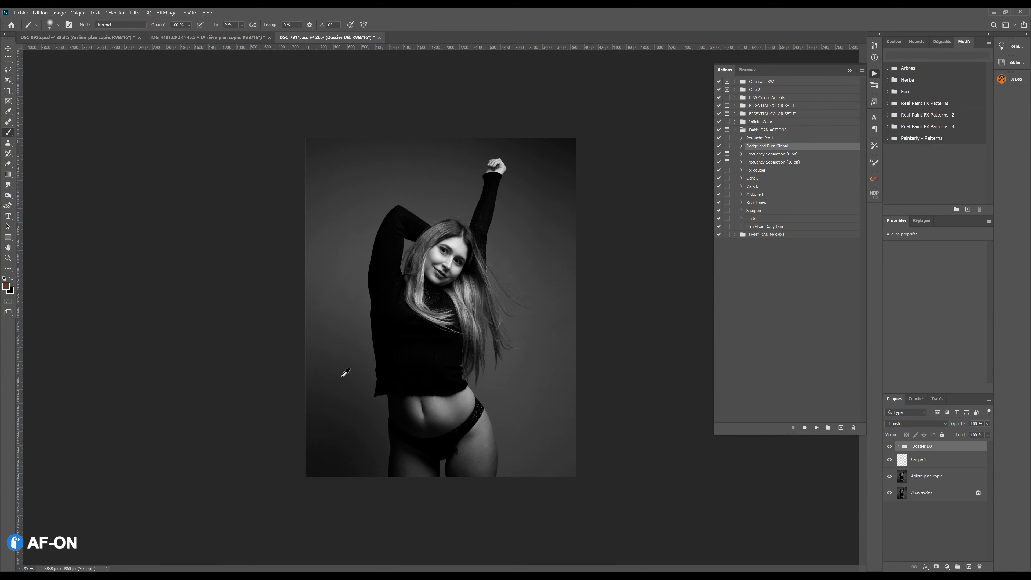
Compare the portrait with and without the Dossier DB group and examine the face and hair up close.
{"action": "scroll", "coordinate": [346, 373], "scroll_direction": "up", "scroll_amount": 2}
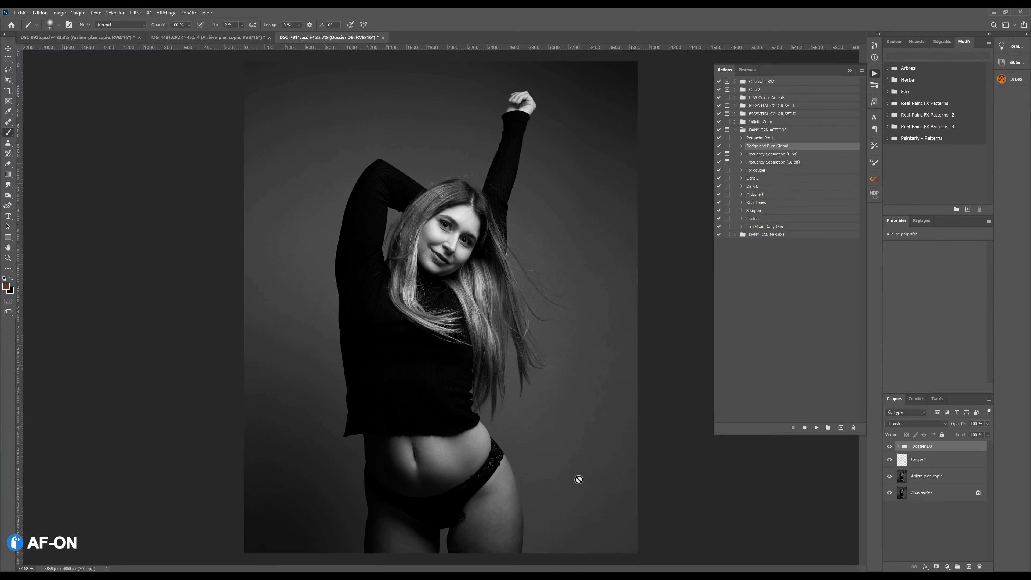
{"action": "left_click", "coordinate": [890, 446]}
{"action": "left_click", "coordinate": [889, 447]}
{"action": "left_click", "coordinate": [889, 447]}
{"action": "left_click", "coordinate": [890, 447]}
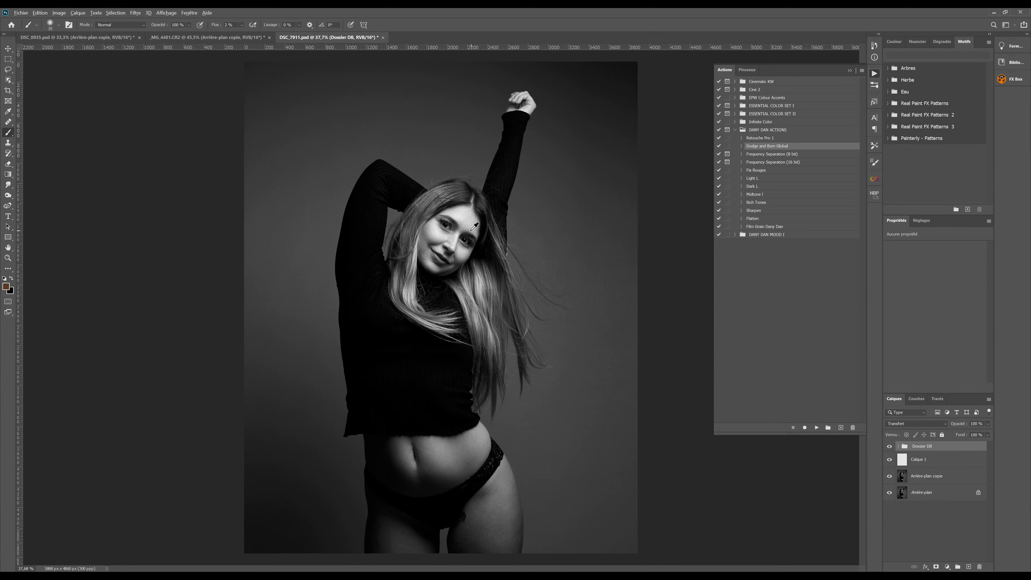
{"action": "scroll", "coordinate": [475, 226], "scroll_direction": "up", "scroll_amount": 5}
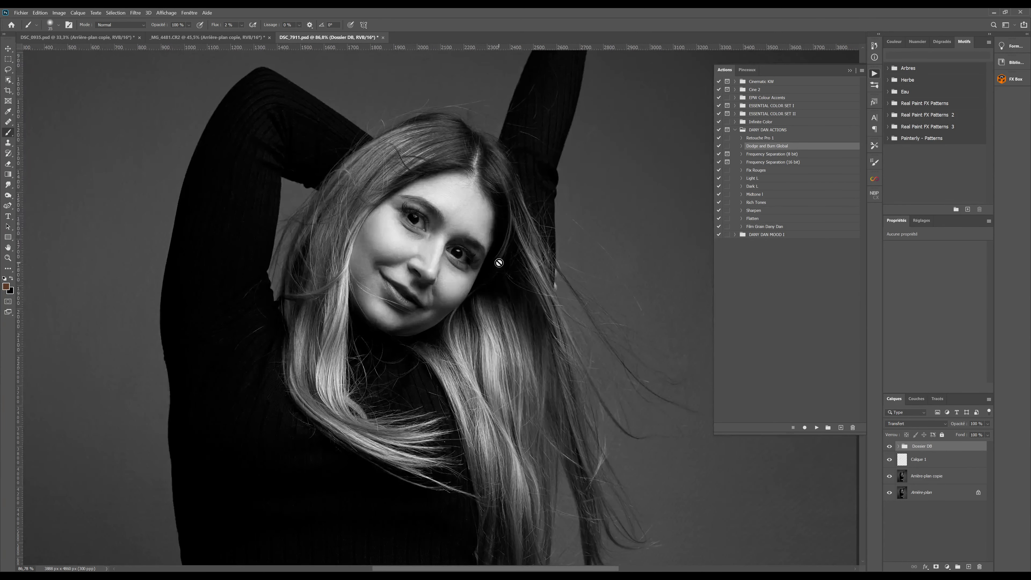
{"action": "scroll", "coordinate": [504, 267], "scroll_direction": "up", "scroll_amount": 3}
{"action": "scroll", "coordinate": [510, 269], "scroll_direction": "down", "scroll_amount": 5}
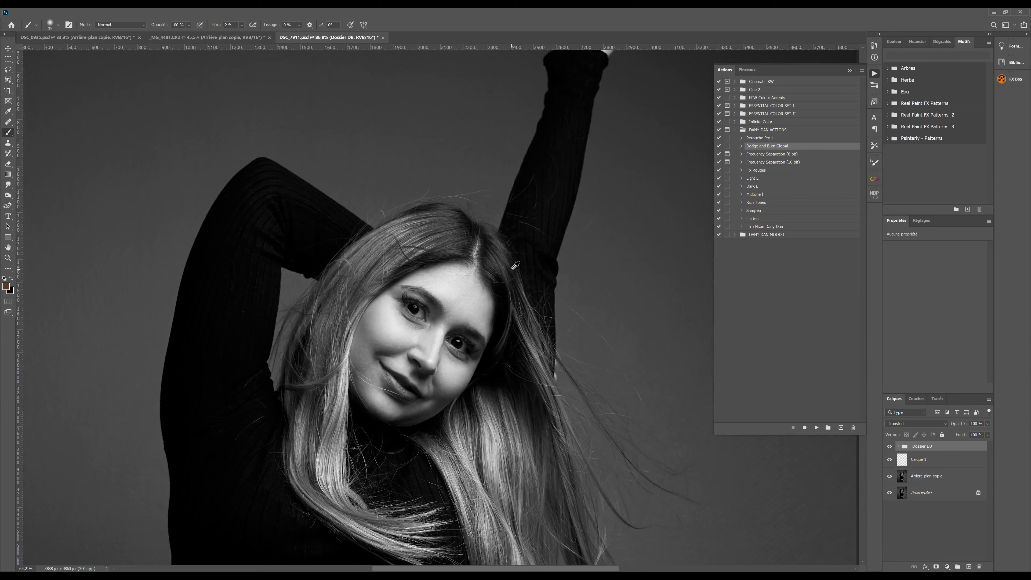
{"action": "scroll", "coordinate": [516, 266], "scroll_direction": "up", "scroll_amount": 2}
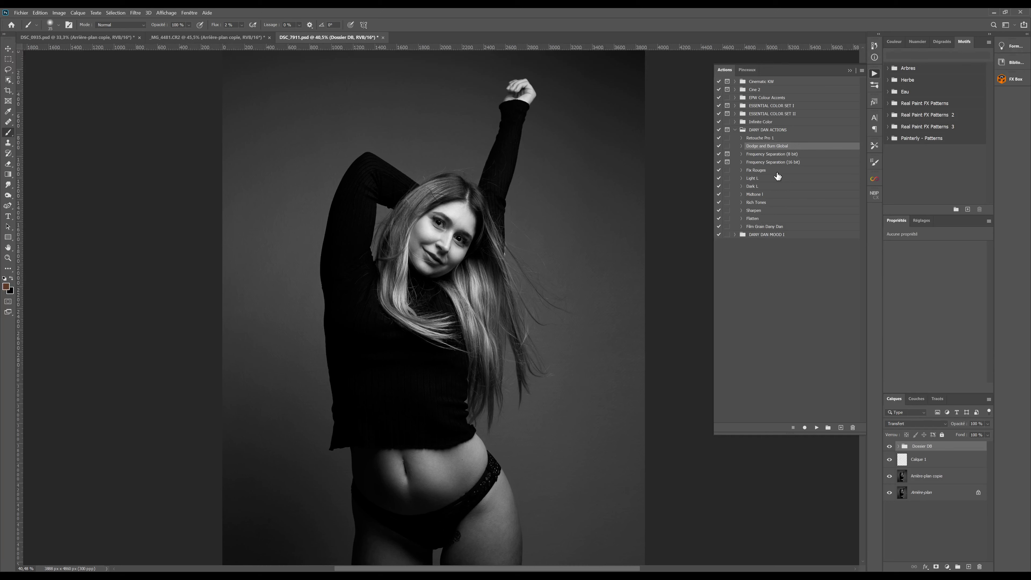
Run the Film Grain Dany Dan action to add a film grain layer over the portrait.
{"action": "left_click", "coordinate": [766, 227]}
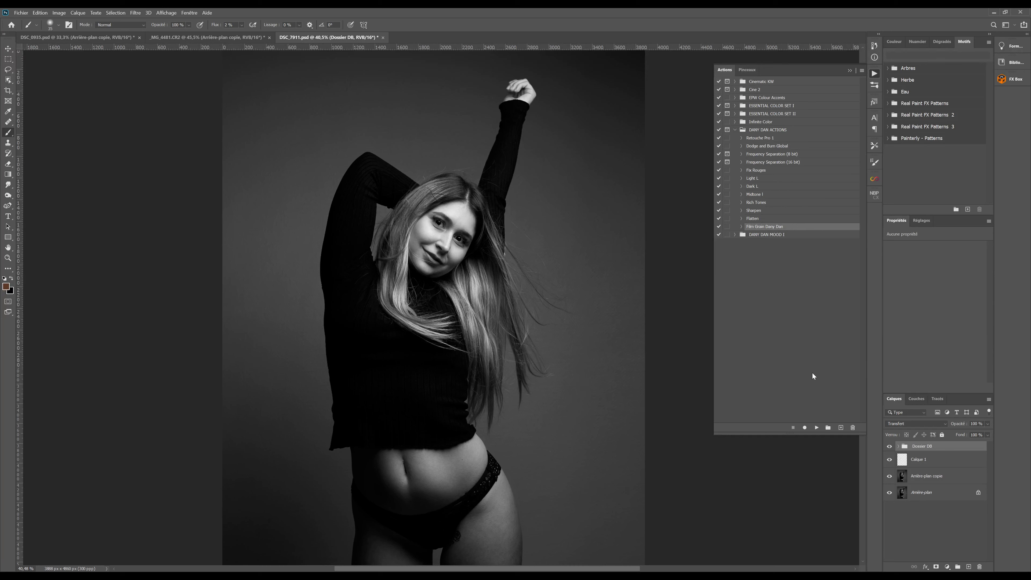
{"action": "left_click", "coordinate": [817, 428]}
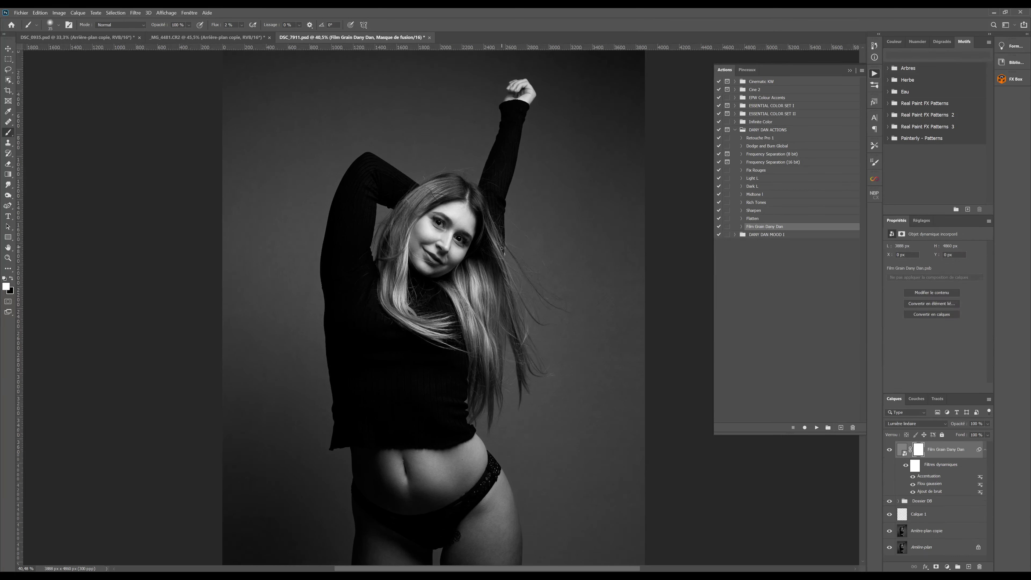
{"action": "scroll", "coordinate": [513, 293], "scroll_direction": "up", "scroll_amount": 5}
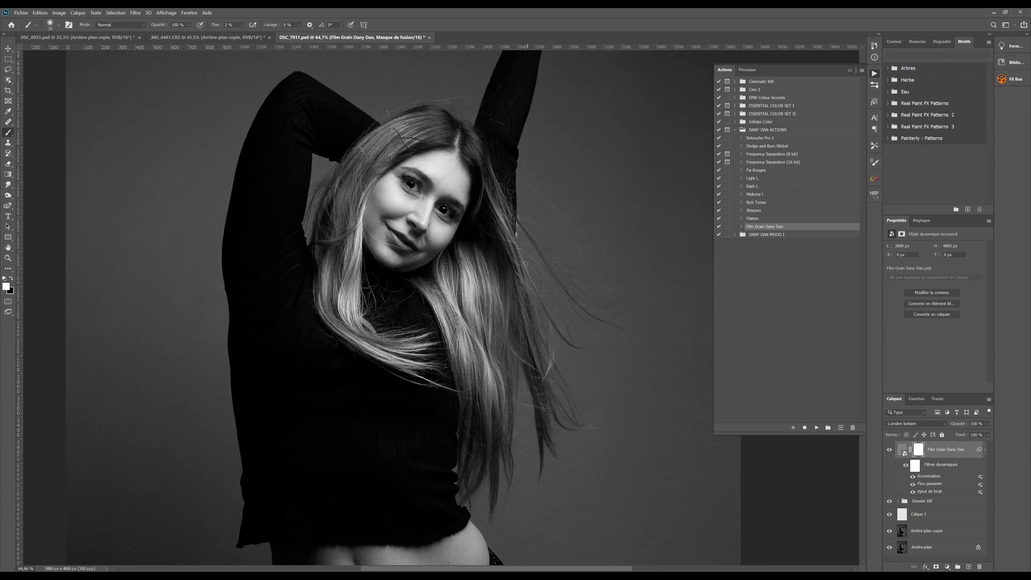
{"action": "scroll", "coordinate": [254, 183], "scroll_direction": "up", "scroll_amount": 1}
{"action": "scroll", "coordinate": [254, 182], "scroll_direction": "up", "scroll_amount": 5}
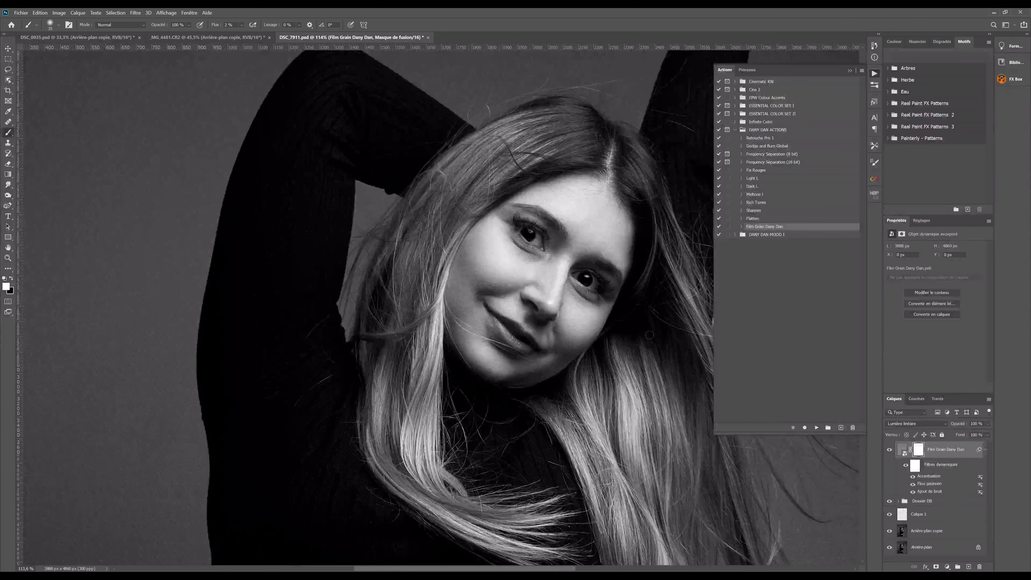
Lower the Film Grain Dany Dan layer's opacity to 50%, judging the grain on the face, sweater and hips.
{"action": "left_click_drag", "start_coordinate": [966, 426], "coordinate": [950, 420]}
{"action": "left_click", "coordinate": [967, 427]}
{"action": "scroll", "coordinate": [485, 235], "scroll_direction": "down", "scroll_amount": 2}
{"action": "scroll", "coordinate": [491, 205], "scroll_direction": "up", "scroll_amount": 3}
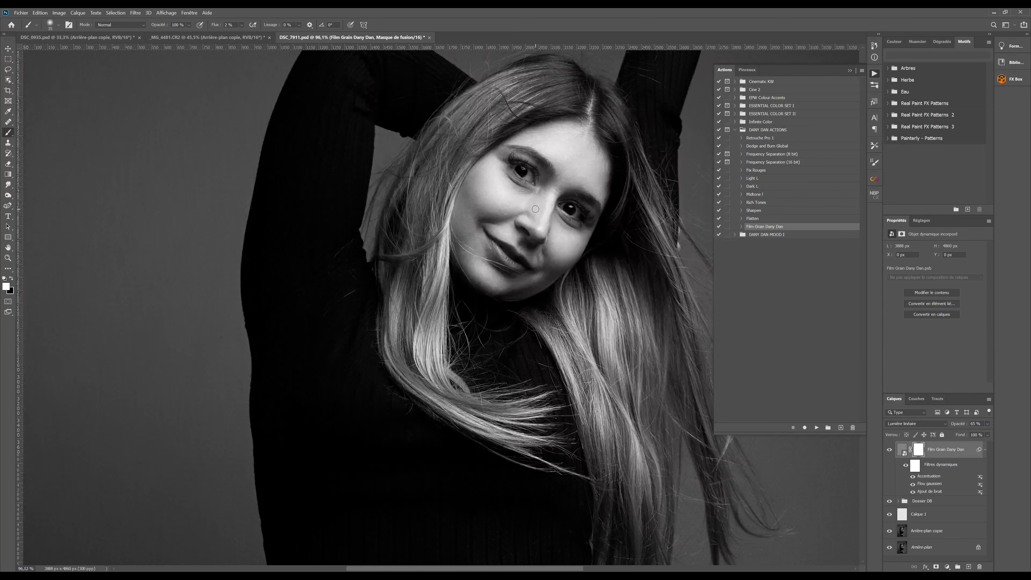
{"action": "scroll", "coordinate": [532, 280], "scroll_direction": "down", "scroll_amount": 2}
{"action": "scroll", "coordinate": [532, 280], "scroll_direction": "down", "scroll_amount": 5}
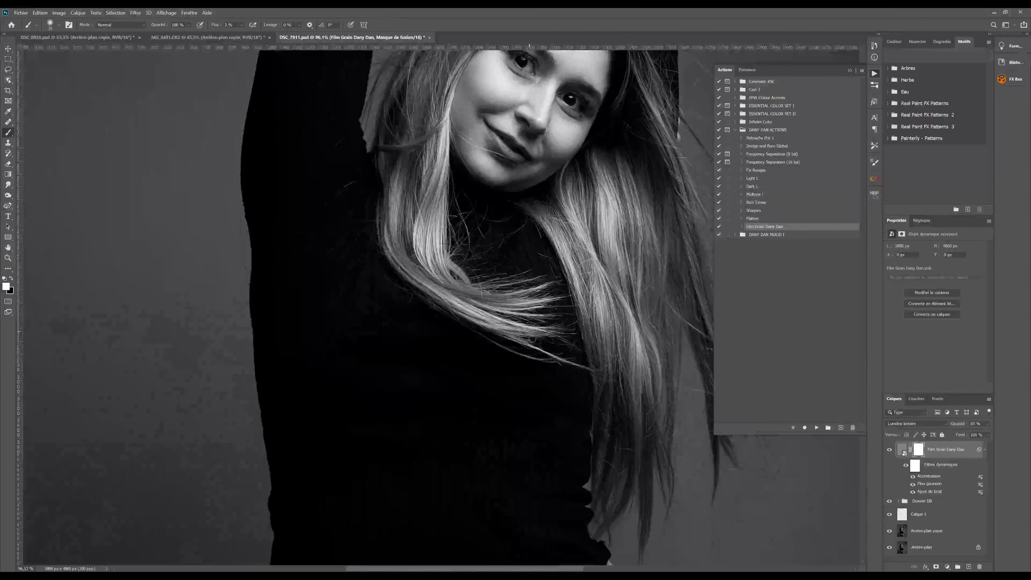
{"action": "left_click_drag", "start_coordinate": [531, 433], "coordinate": [507, 126]}
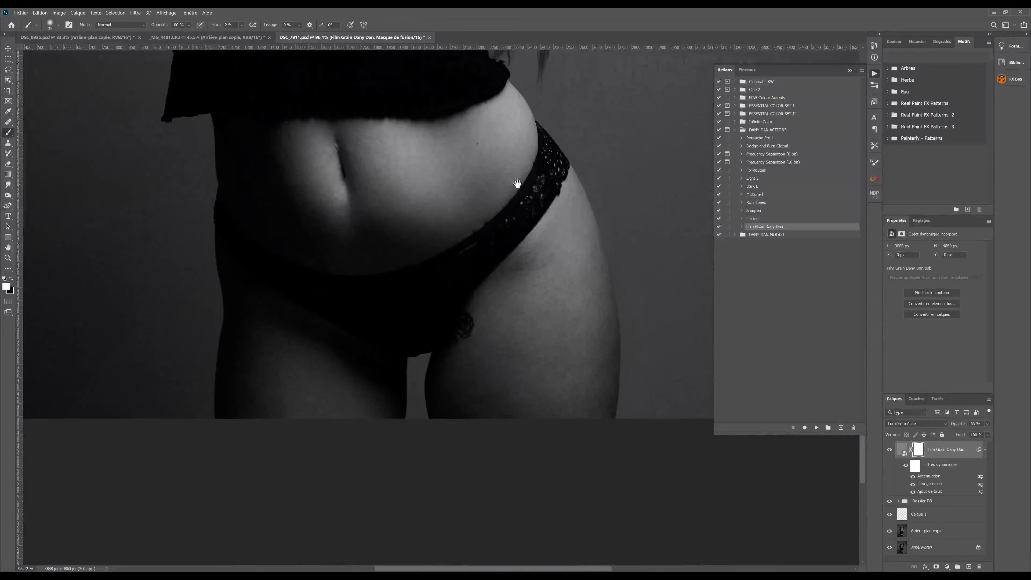
{"action": "left_click_drag", "start_coordinate": [522, 167], "coordinate": [489, 454]}
{"action": "left_click_drag", "start_coordinate": [524, 171], "coordinate": [512, 416]}
{"action": "left_click_drag", "start_coordinate": [523, 352], "coordinate": [529, 419]}
{"action": "left_click_drag", "start_coordinate": [548, 243], "coordinate": [663, 386]}
{"action": "left_click_drag", "start_coordinate": [431, 525], "coordinate": [542, 263]}
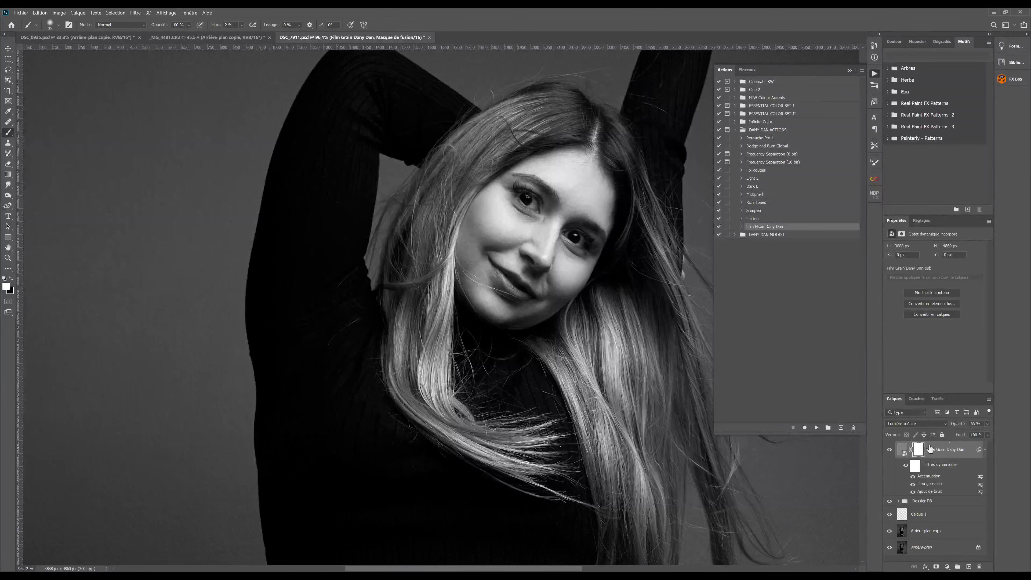
{"action": "left_click", "coordinate": [976, 423]}
{"action": "type", "text": "50"}
Mask the film grain off both eyes with a slightly enlarged black brush at 6% flow.
{"action": "left_click", "coordinate": [11, 279]}
{"action": "left_click", "coordinate": [229, 26]}
{"action": "type", "text": "6"}
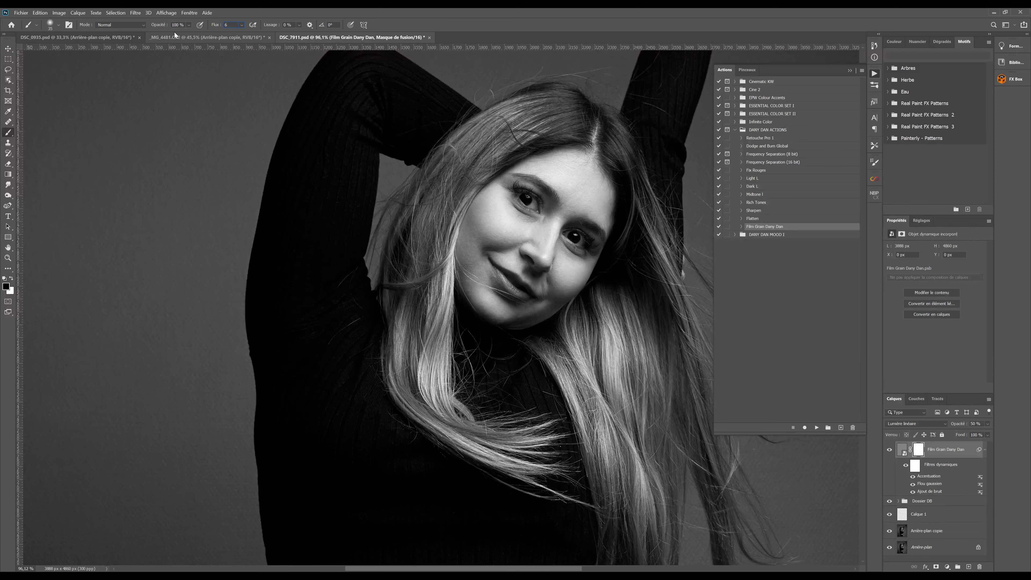
{"action": "scroll", "coordinate": [497, 196], "scroll_direction": "up", "scroll_amount": 2}
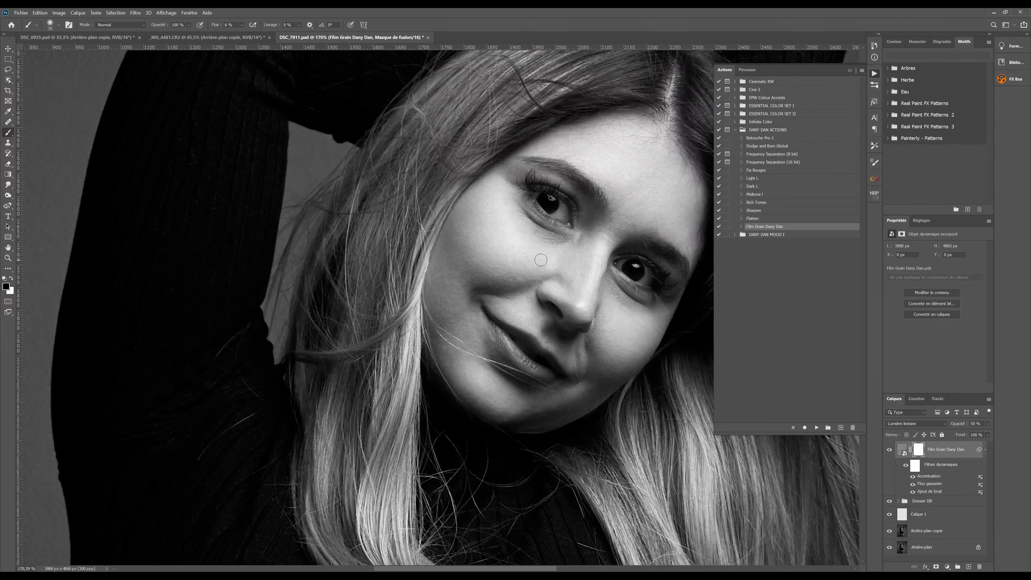
{"action": "key", "text": "bracketright"}
{"action": "key", "text": "bracketright"}
{"action": "key", "text": "bracketright"}
{"action": "left_click_drag", "start_coordinate": [558, 207], "coordinate": [563, 213]}
{"action": "mouse_move", "coordinate": [634, 273]}
{"action": "left_mouse_down"}
{"action": "mouse_move", "coordinate": [659, 287]}
{"action": "mouse_move", "coordinate": [634, 275]}
{"action": "left_mouse_up"}
{"action": "scroll", "coordinate": [521, 358], "scroll_direction": "down", "scroll_amount": 4}
{"action": "scroll", "coordinate": [463, 302], "scroll_direction": "down", "scroll_amount": 4}
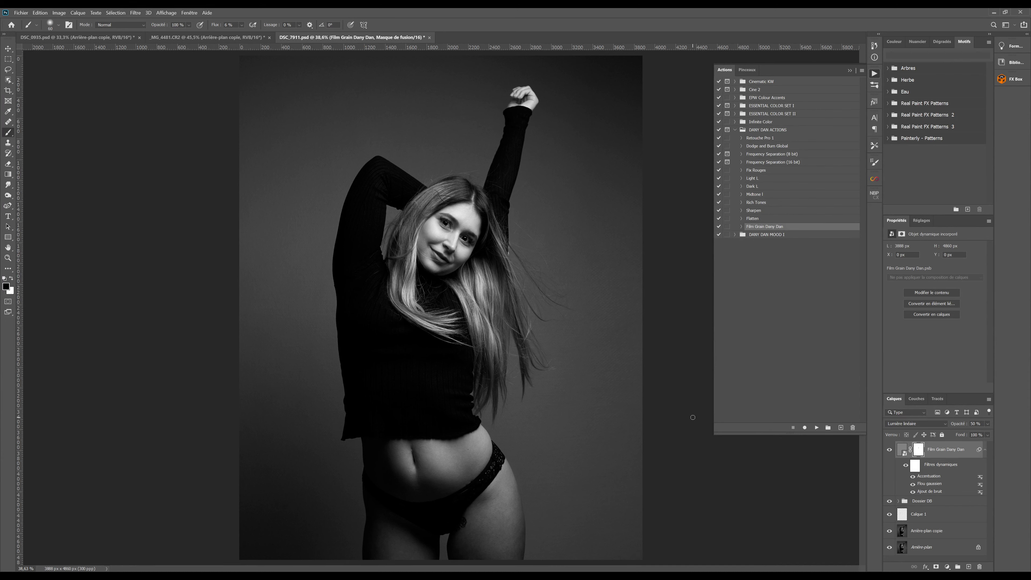
Collapse the grain layer's smart filter list and stamp all visible layers into a new layer on top.
{"action": "left_click", "coordinate": [985, 450]}
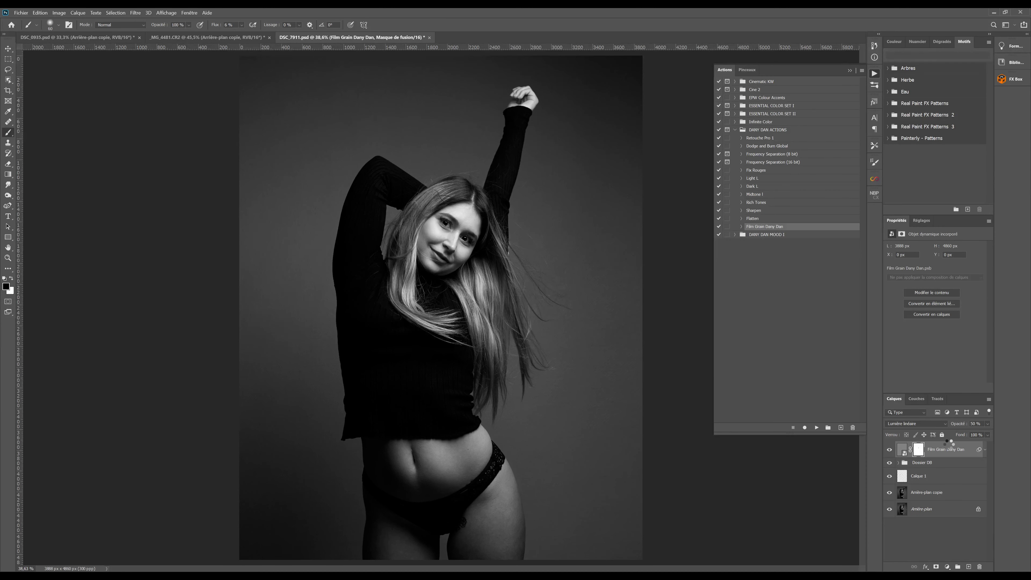
{"action": "key", "text": "ctrl+shift+alt+e"}
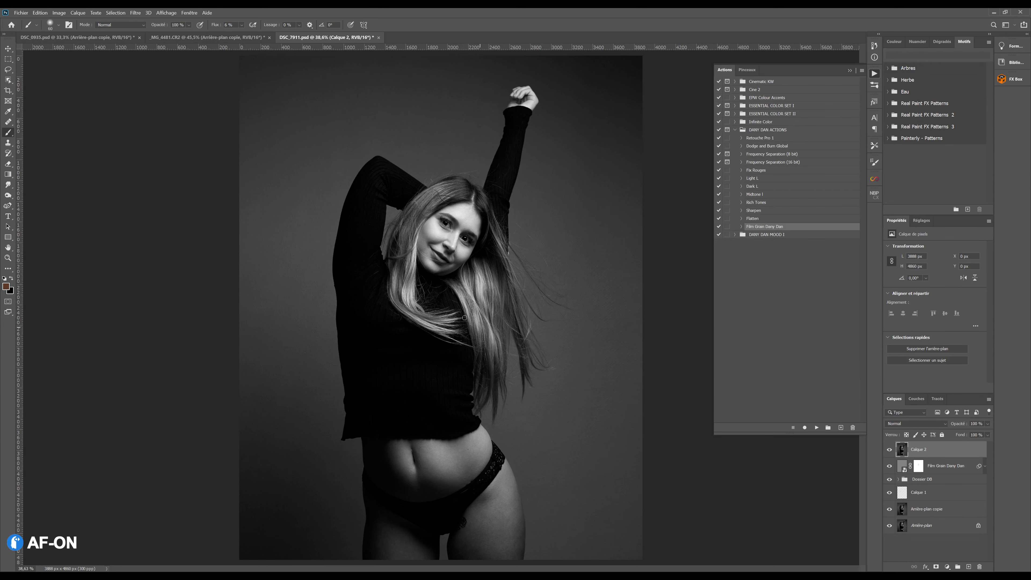
{"action": "scroll", "coordinate": [397, 214], "scroll_direction": "up", "scroll_amount": 3}
{"action": "scroll", "coordinate": [405, 218], "scroll_direction": "up", "scroll_amount": 5}
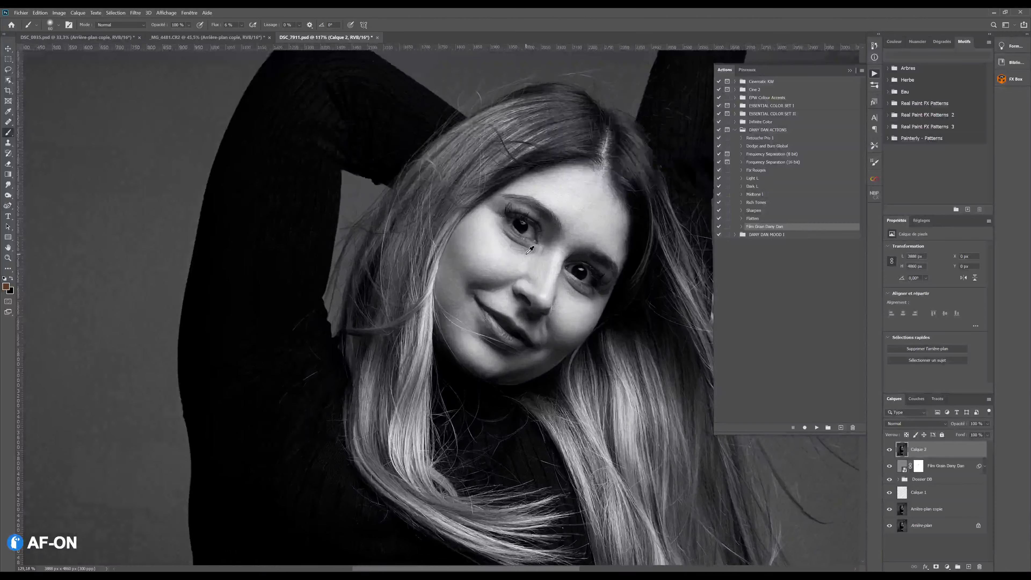
{"action": "scroll", "coordinate": [571, 293], "scroll_direction": "down", "scroll_amount": 6}
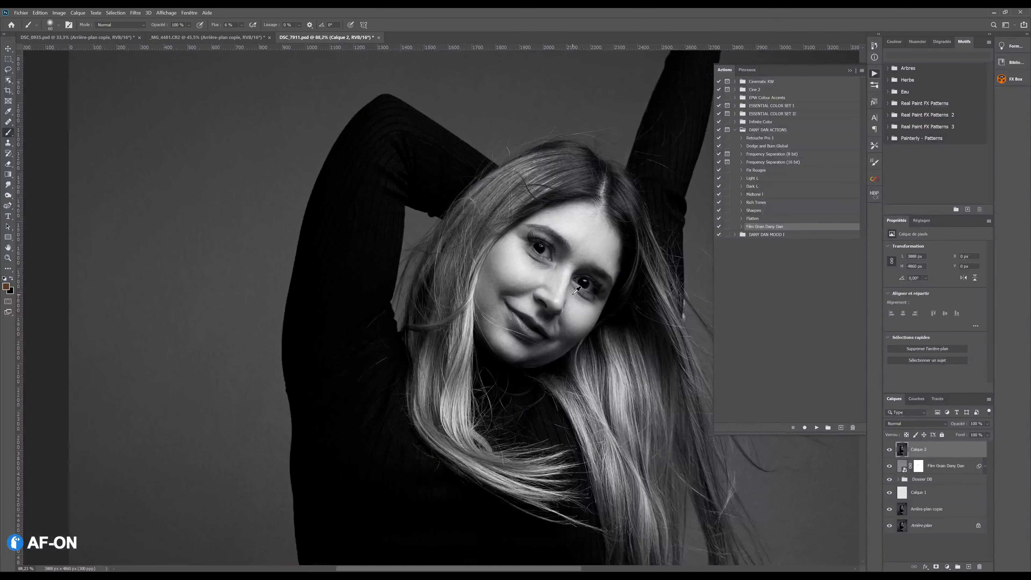
{"action": "scroll", "coordinate": [577, 299], "scroll_direction": "down", "scroll_amount": 1}
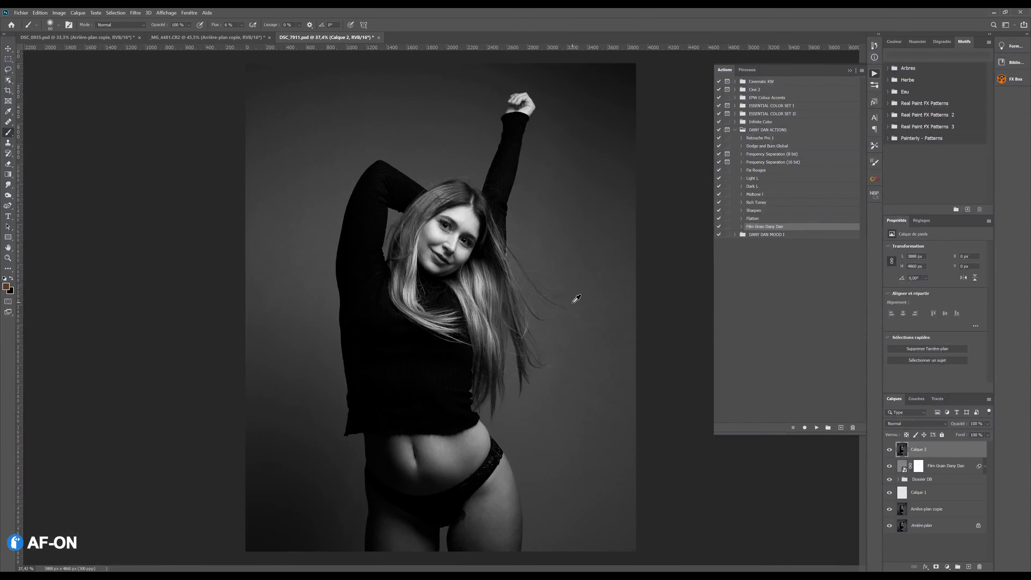